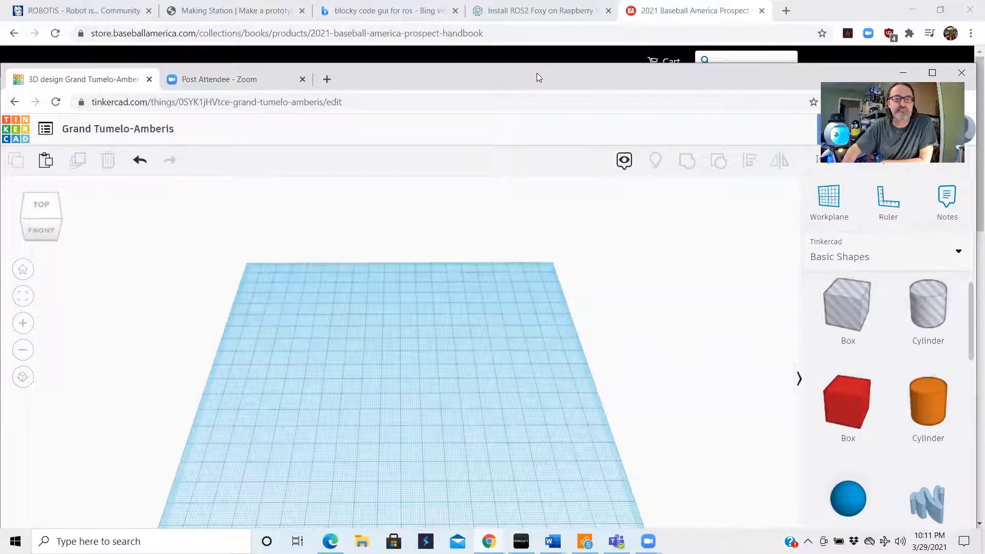
Leave the open design and return to the Tinkercad dashboard
{"action": "left_click_drag", "start_coordinate": [537, 73], "coordinate": [543, 22]}
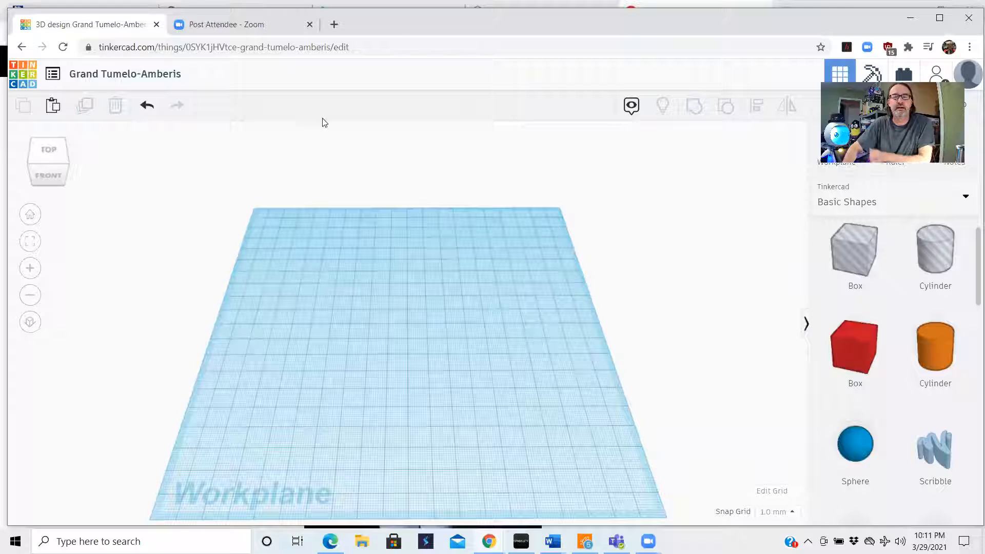
{"action": "left_click", "coordinate": [24, 75]}
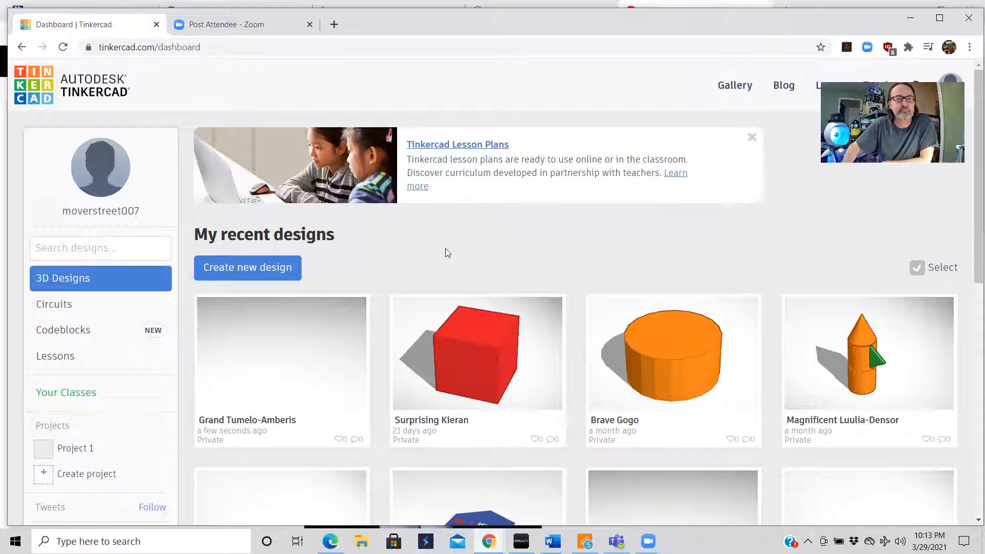
Look over the Circuits and Codeblocks sections of the dashboard
{"action": "left_click", "coordinate": [109, 307]}
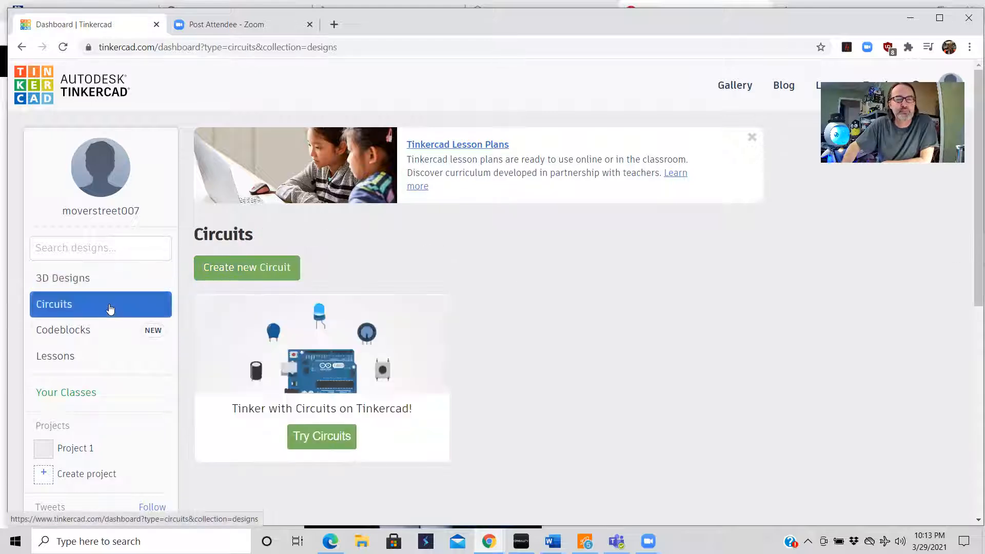
{"action": "left_click", "coordinate": [106, 335]}
{"action": "left_click", "coordinate": [114, 308]}
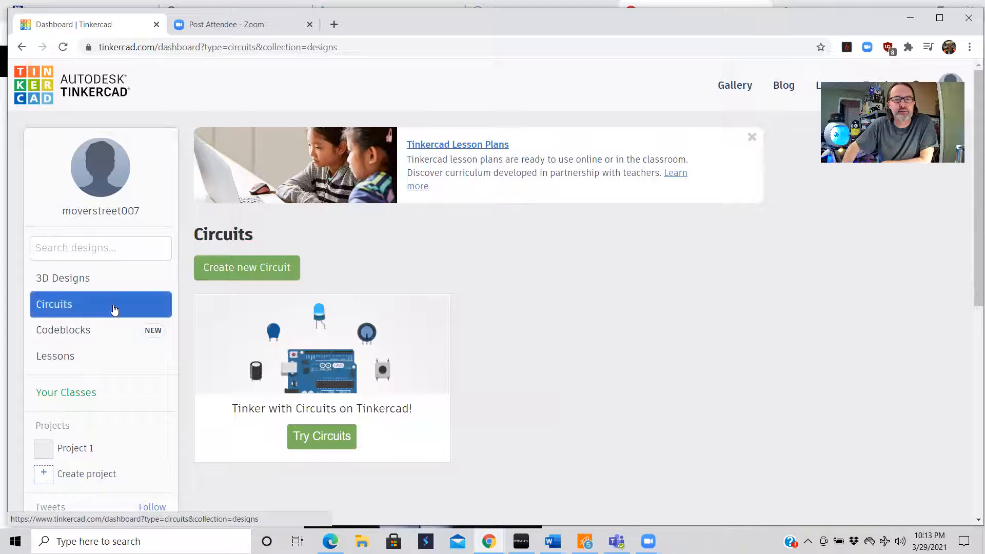
Create a new design in the 3D Designs section
{"action": "left_click", "coordinate": [114, 281]}
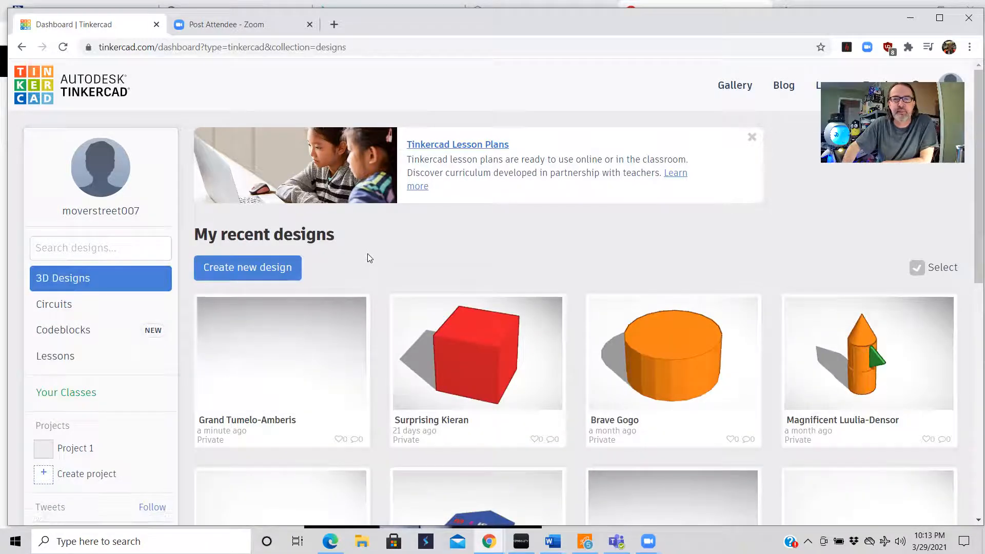
{"action": "left_click", "coordinate": [260, 272]}
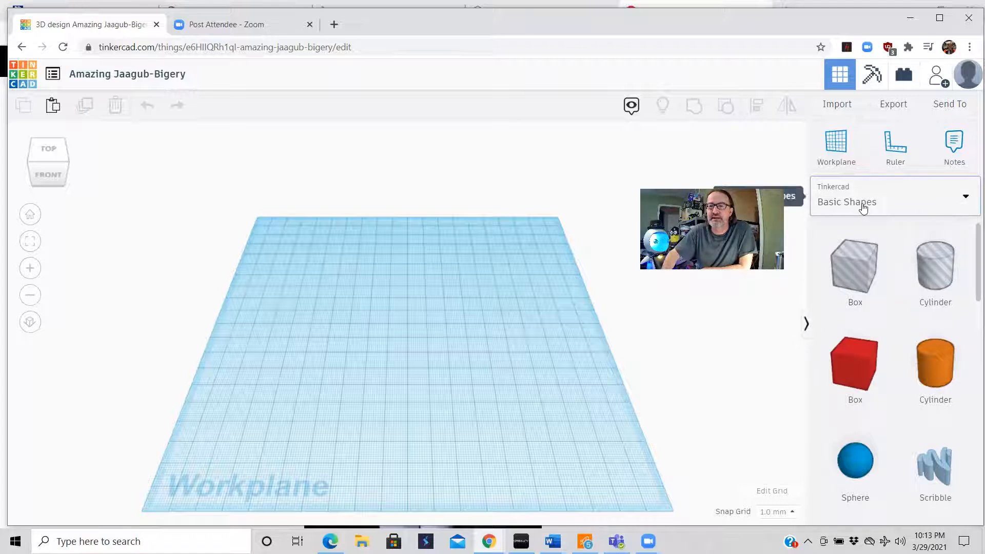
Place the Dice from the Basic Shapes collection near the middle of the workplane
{"action": "scroll", "coordinate": [891, 323], "scroll_direction": "down", "scroll_amount": 2}
{"action": "scroll", "coordinate": [885, 324], "scroll_direction": "up", "scroll_amount": 2}
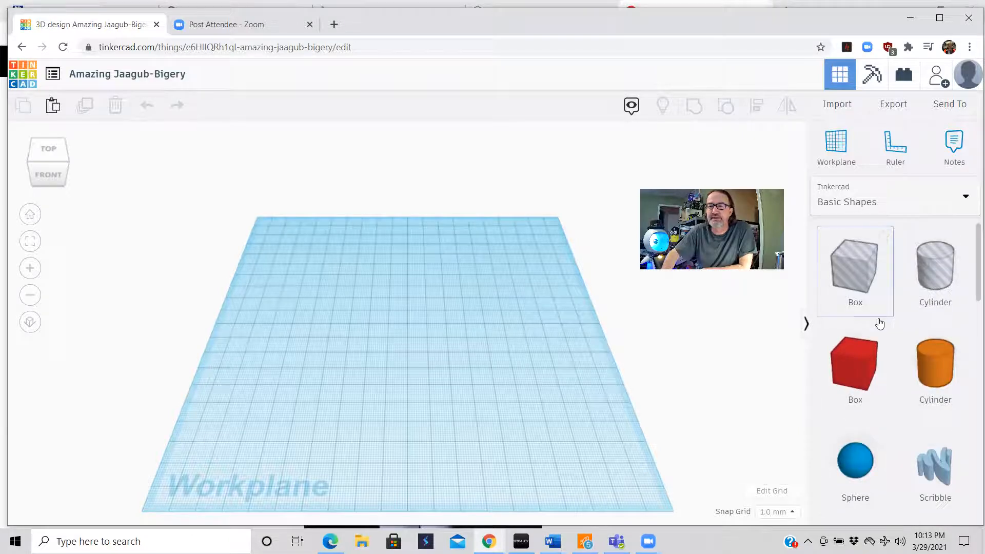
{"action": "scroll", "coordinate": [877, 321], "scroll_direction": "down", "scroll_amount": 7}
{"action": "scroll", "coordinate": [878, 321], "scroll_direction": "down", "scroll_amount": 10}
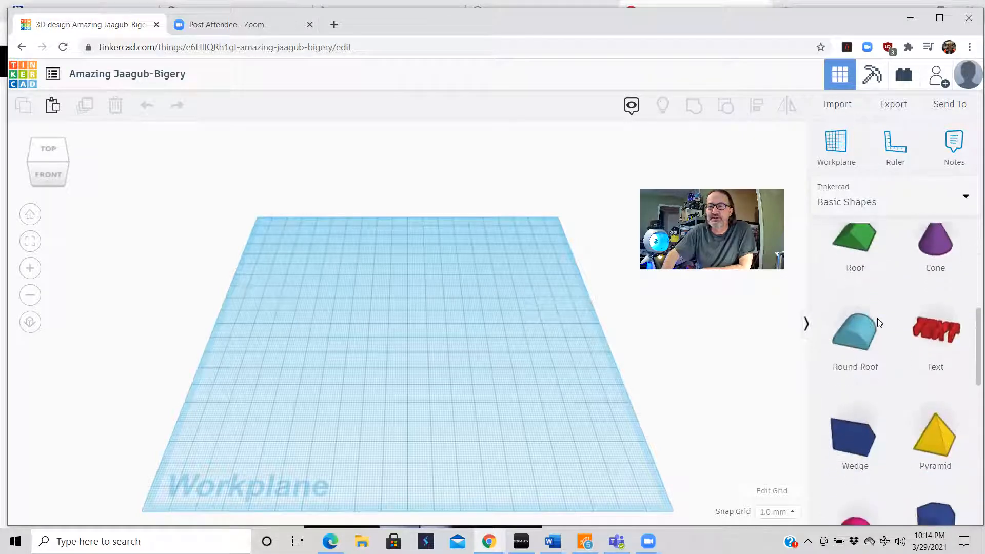
{"action": "scroll", "coordinate": [880, 322], "scroll_direction": "down", "scroll_amount": 4}
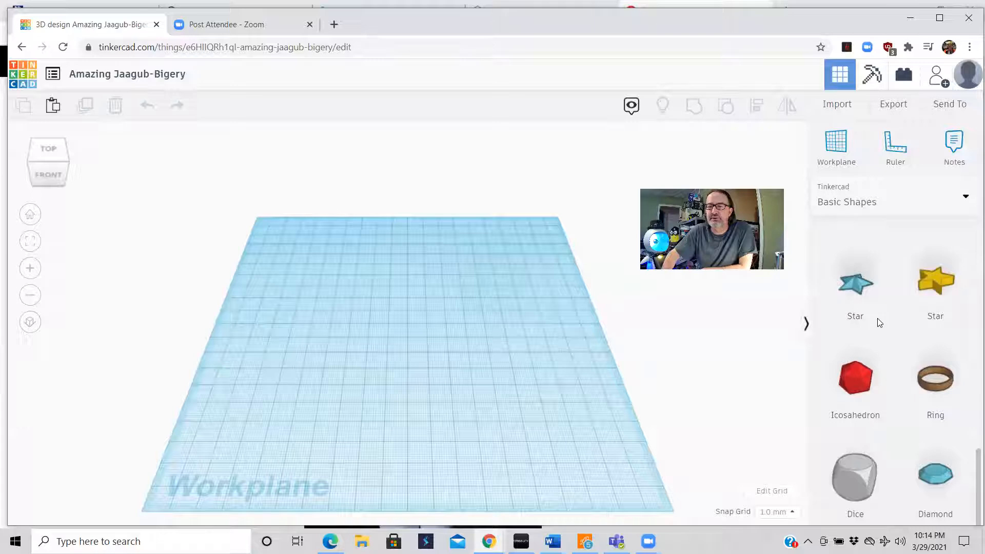
{"action": "left_click_drag", "start_coordinate": [861, 478], "coordinate": [421, 356]}
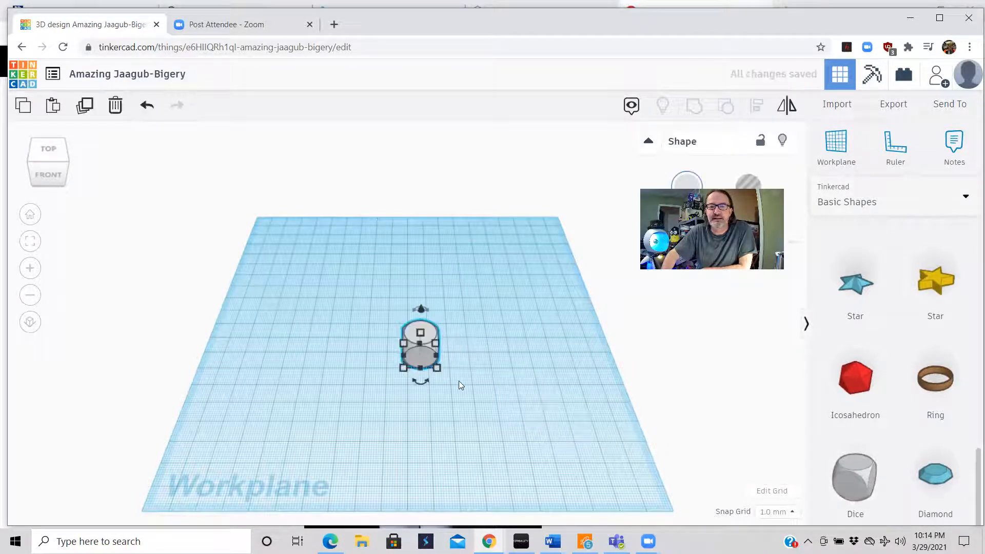
{"action": "left_click", "coordinate": [490, 376]}
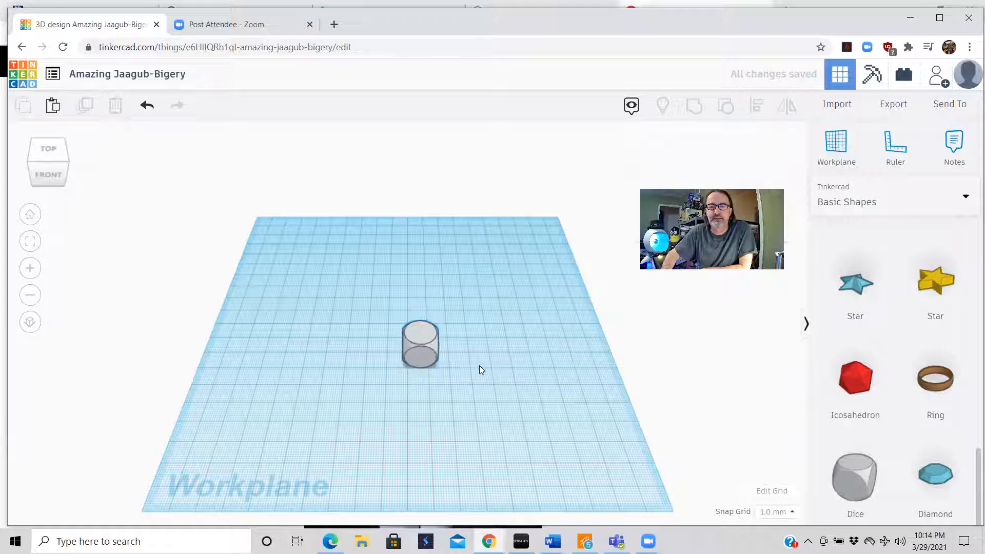
Delete the dice from the workplane
{"action": "left_click", "coordinate": [417, 334]}
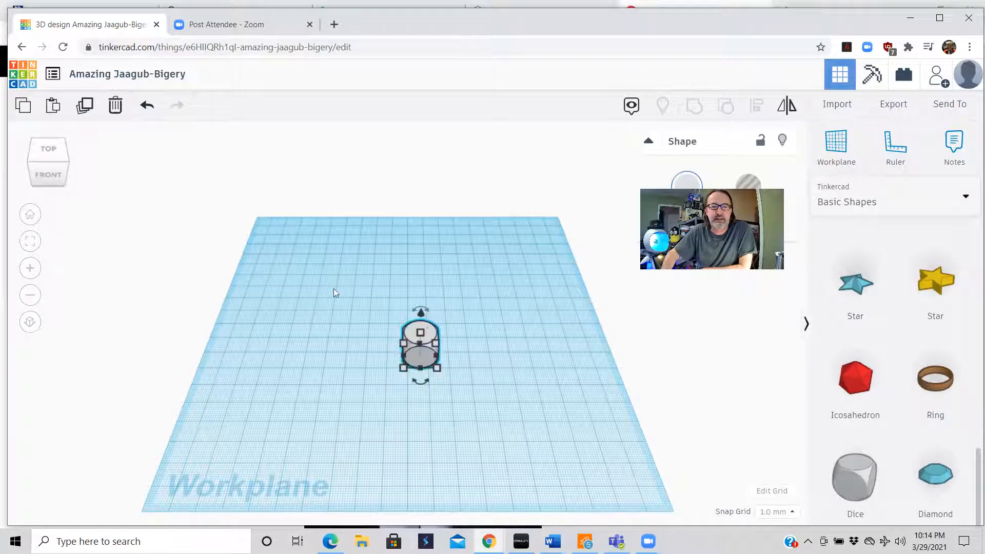
{"action": "left_click", "coordinate": [116, 108]}
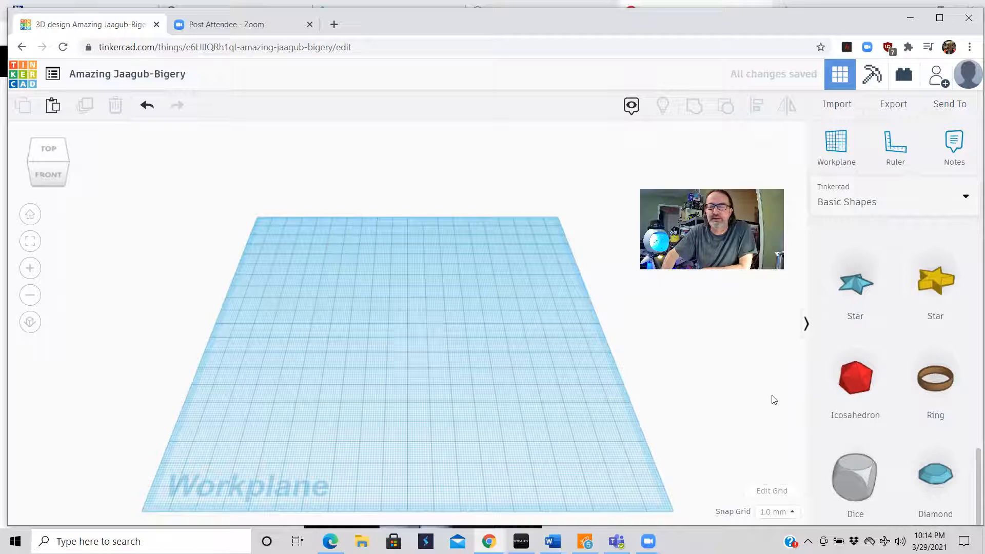
Look through the available shape collections and view the Text and numbers shapes
{"action": "scroll", "coordinate": [871, 348], "scroll_direction": "down", "scroll_amount": 1}
{"action": "scroll", "coordinate": [872, 348], "scroll_direction": "up", "scroll_amount": 1}
{"action": "scroll", "coordinate": [871, 347], "scroll_direction": "up", "scroll_amount": 10}
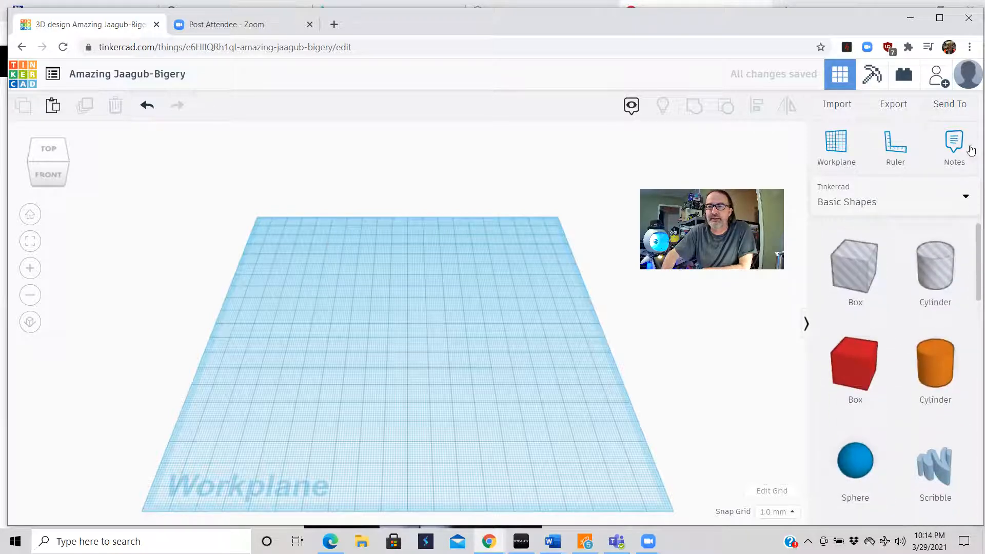
{"action": "left_click", "coordinate": [966, 200]}
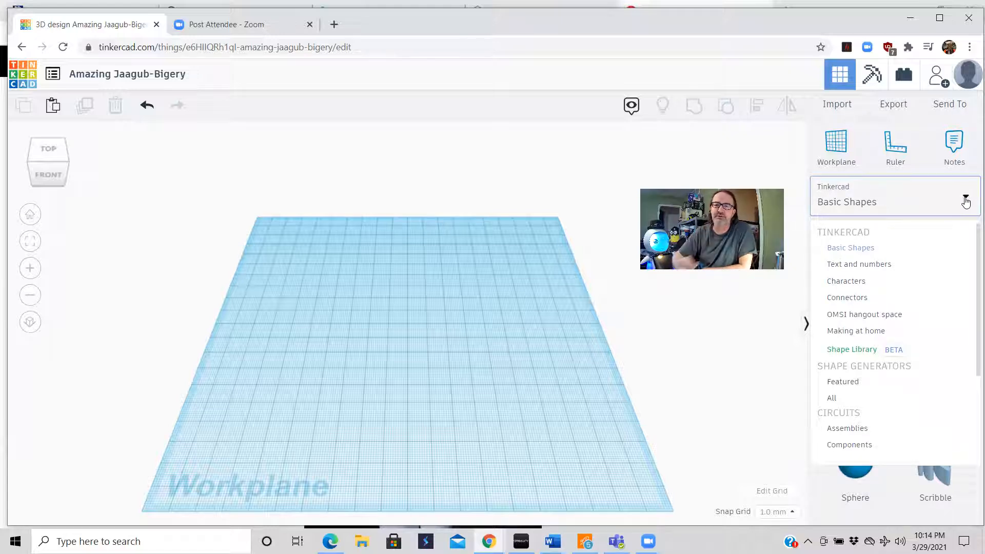
{"action": "left_click", "coordinate": [882, 265]}
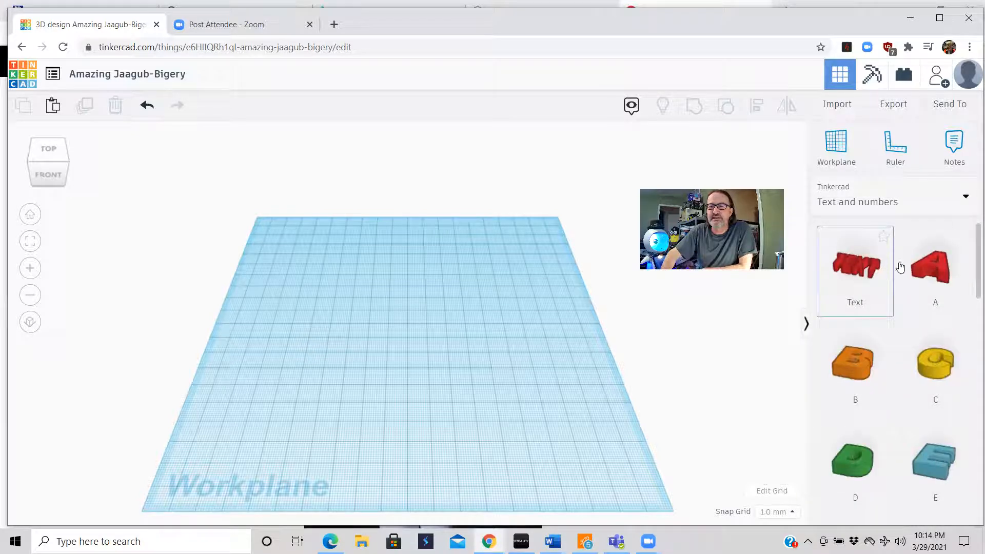
Switch the shape collection to Characters and browse it for the Blanky figure
{"action": "left_click", "coordinate": [965, 199]}
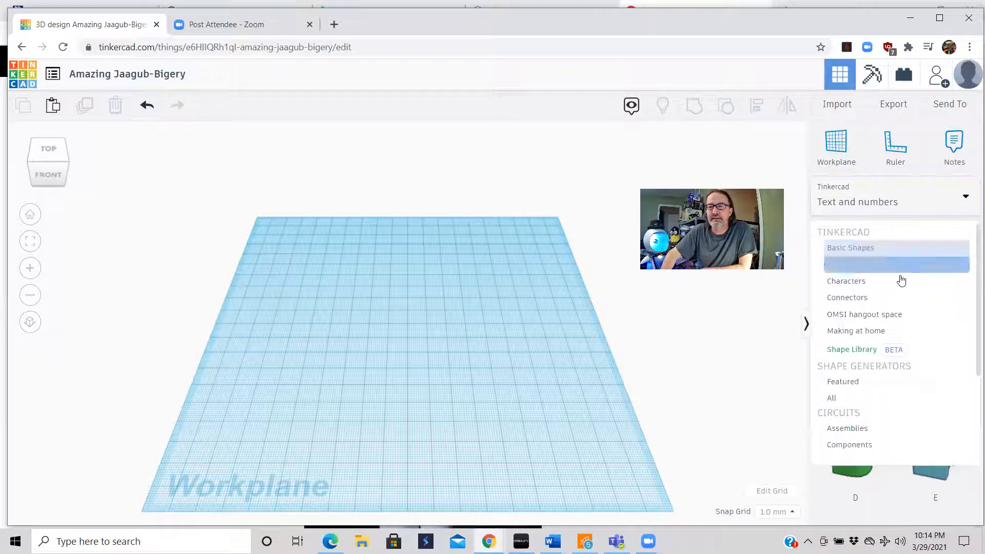
{"action": "left_click", "coordinate": [892, 281]}
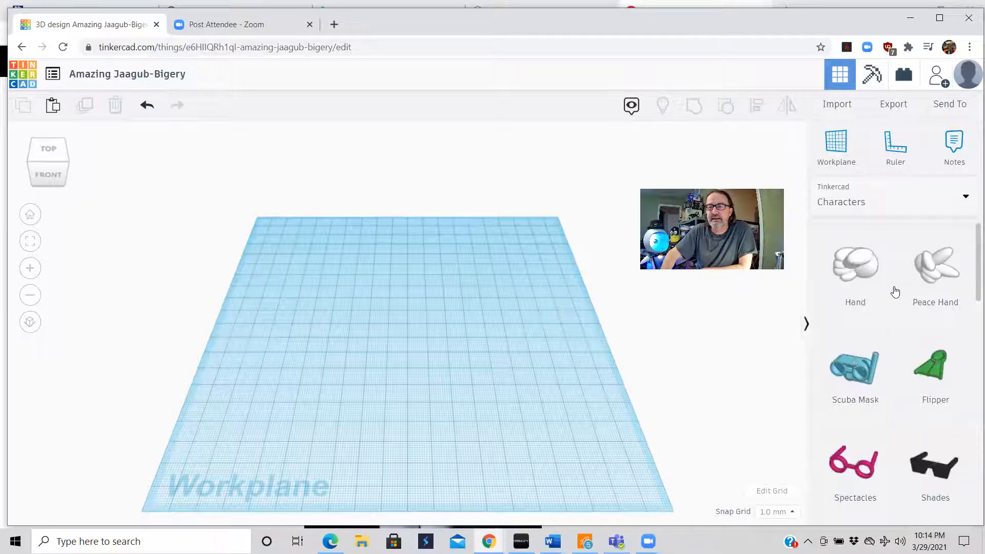
{"action": "scroll", "coordinate": [896, 292], "scroll_direction": "down", "scroll_amount": 10}
{"action": "scroll", "coordinate": [896, 291], "scroll_direction": "down", "scroll_amount": 5}
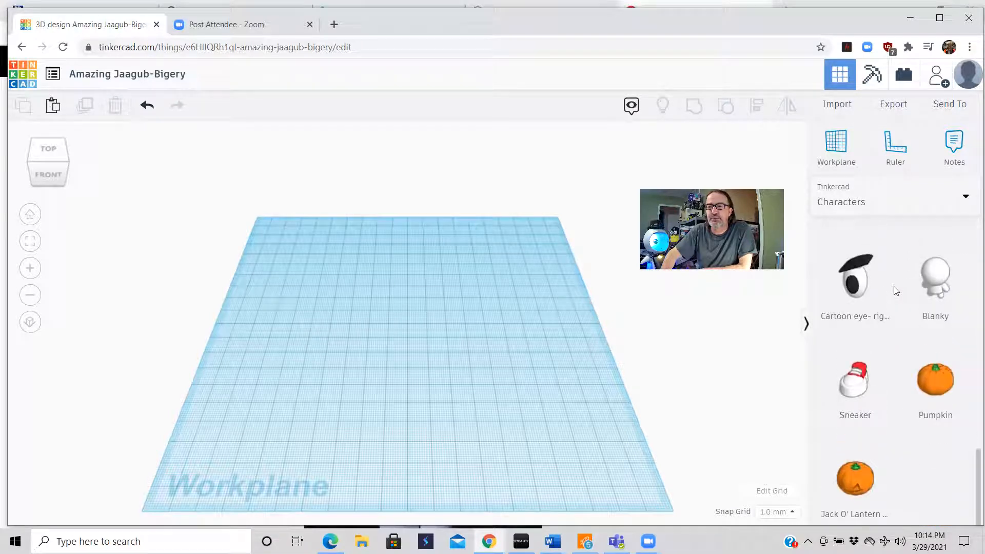
{"action": "scroll", "coordinate": [896, 302], "scroll_direction": "up", "scroll_amount": 2}
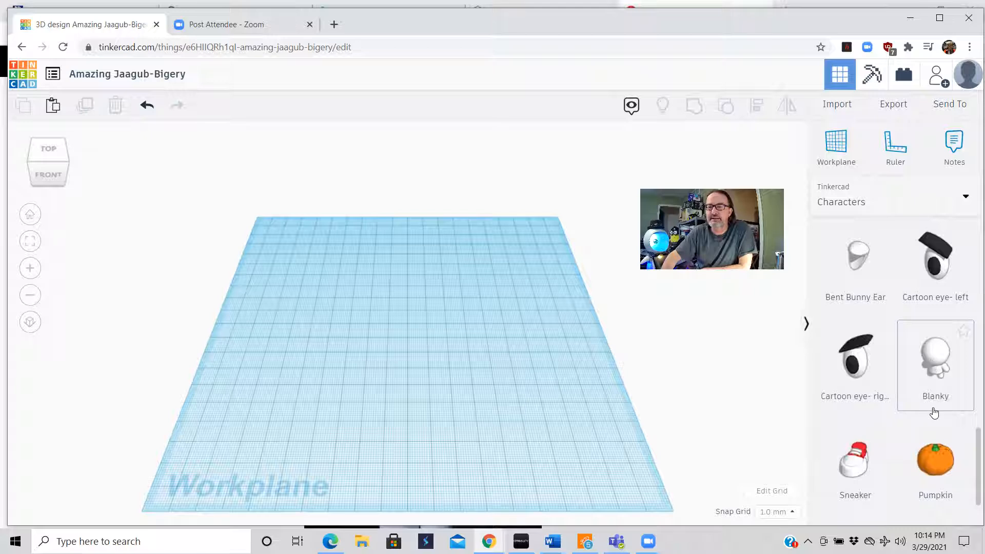
Try out a Blanky character on the workplane, viewing it from different angles, and delete it
{"action": "left_click", "coordinate": [908, 357]}
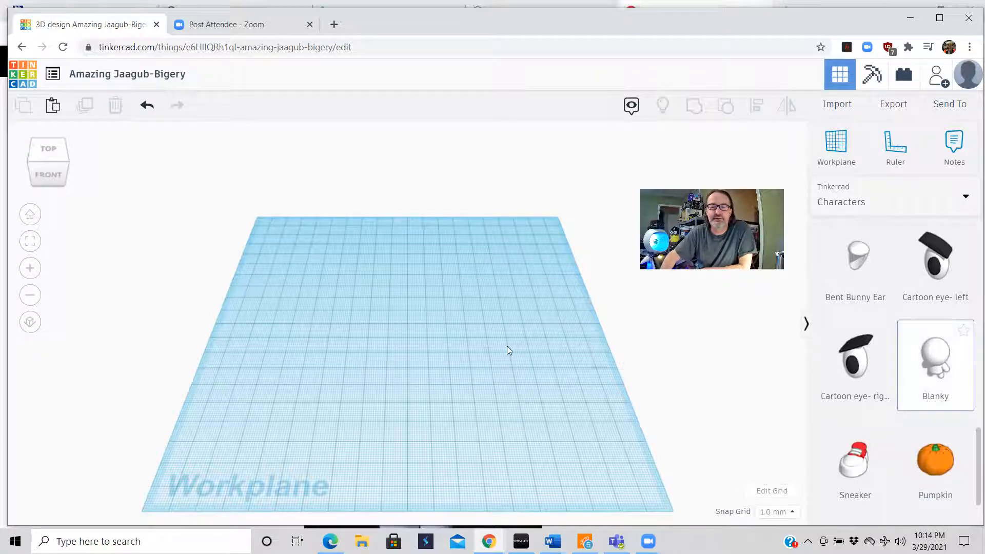
{"action": "left_click", "coordinate": [554, 298]}
{"action": "left_click_drag", "start_coordinate": [550, 285], "coordinate": [362, 286]}
{"action": "right_click_drag", "start_coordinate": [725, 325], "coordinate": [489, 316]}
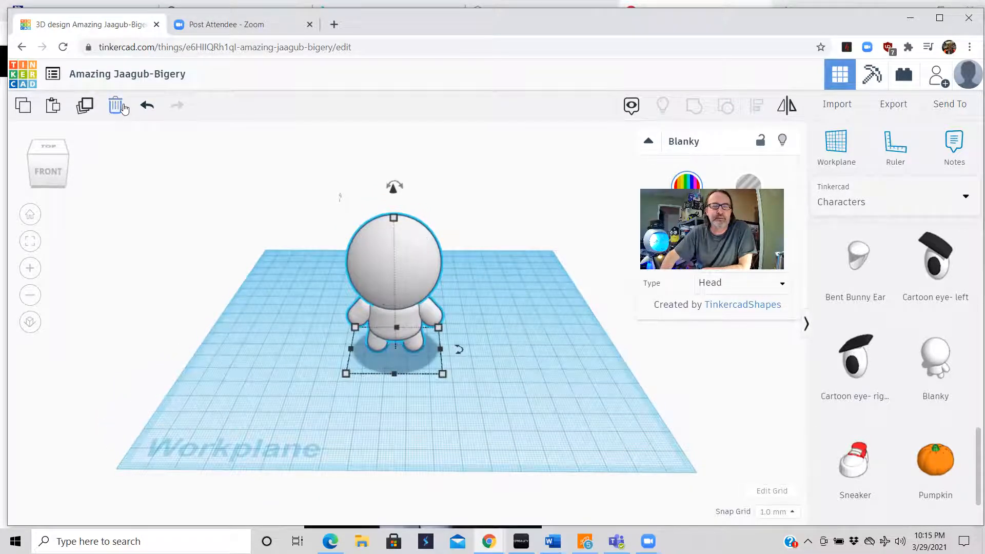
{"action": "left_click", "coordinate": [116, 105]}
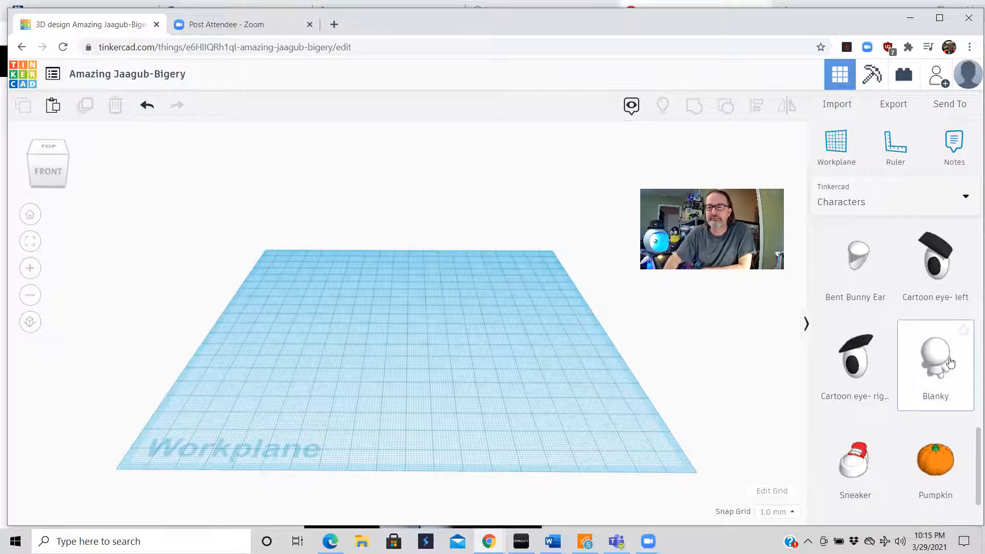
Place a Blanky character near the middle of the workplane and deselect it
{"action": "left_click_drag", "start_coordinate": [944, 364], "coordinate": [401, 363]}
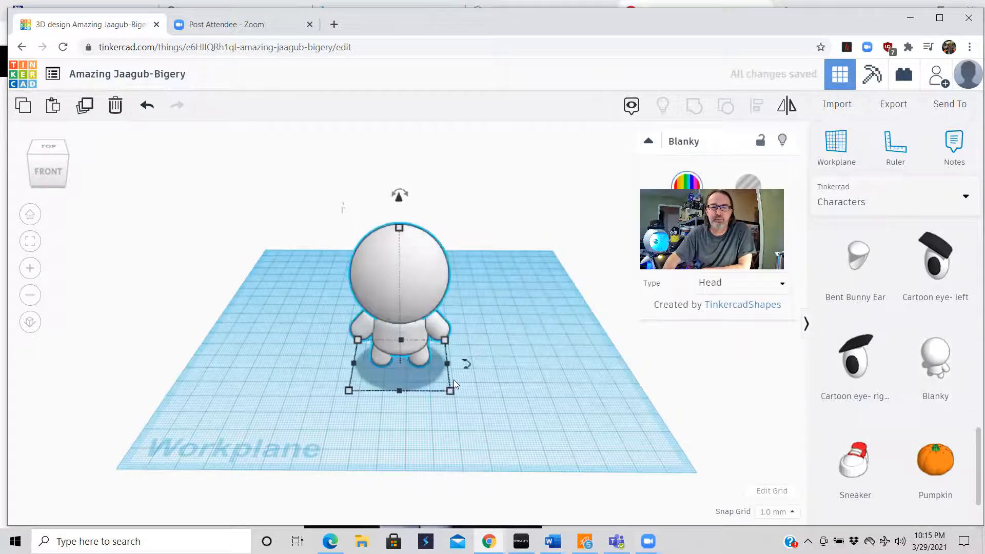
{"action": "left_click", "coordinate": [517, 396]}
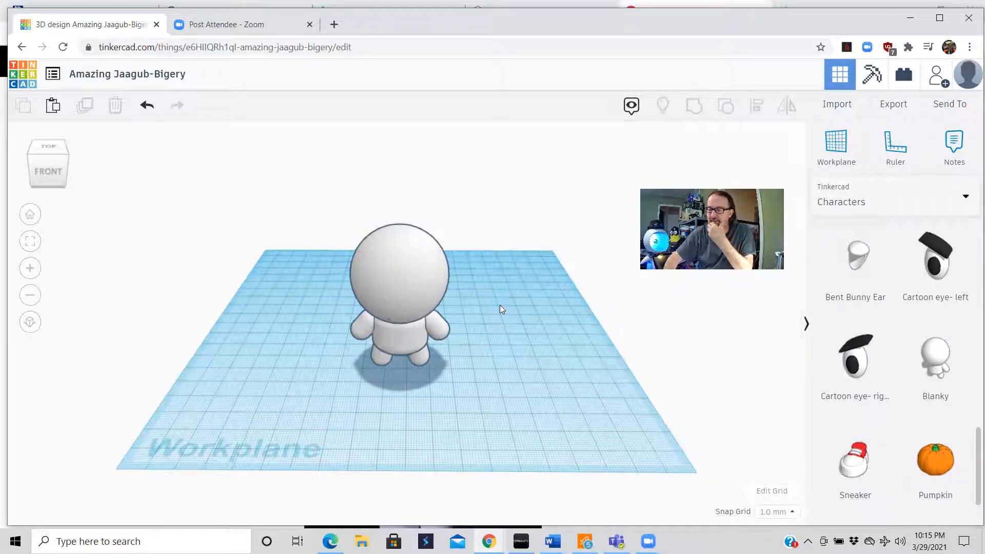
Examine the Blanky character from the front, back, top and angled views
{"action": "right_click_drag", "start_coordinate": [500, 305], "coordinate": [502, 354]}
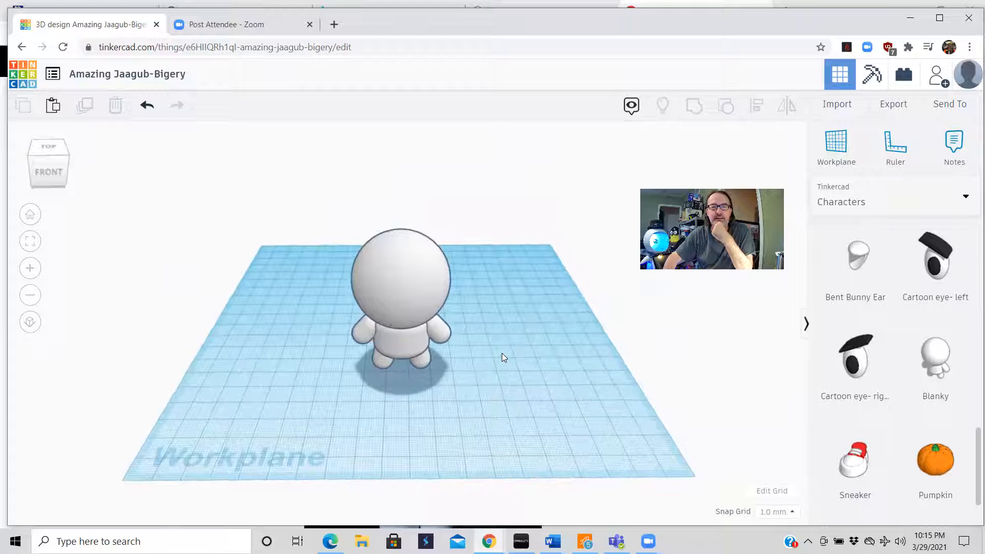
{"action": "left_click", "coordinate": [46, 175]}
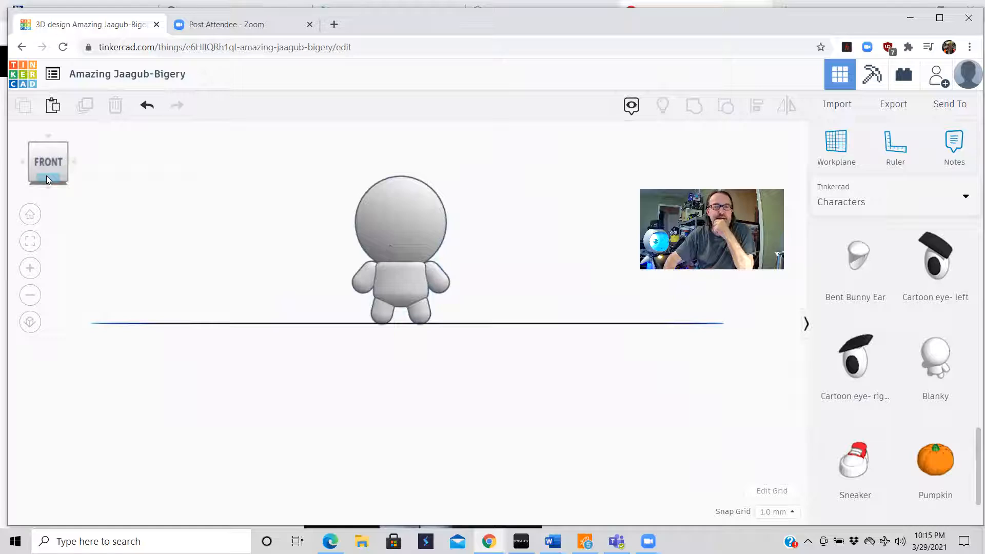
{"action": "left_click", "coordinate": [75, 161]}
{"action": "left_click", "coordinate": [75, 161]}
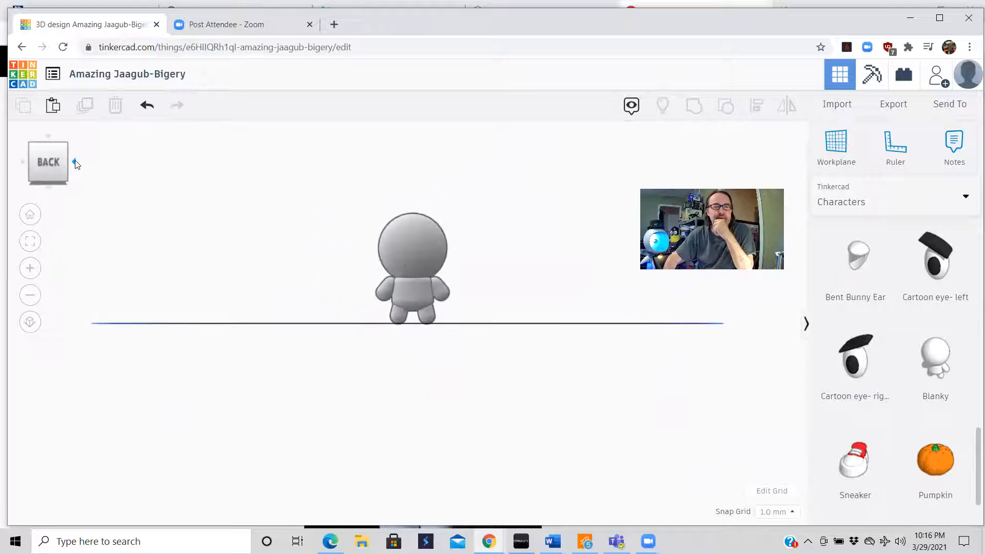
{"action": "left_click", "coordinate": [54, 166]}
{"action": "left_click", "coordinate": [55, 175]}
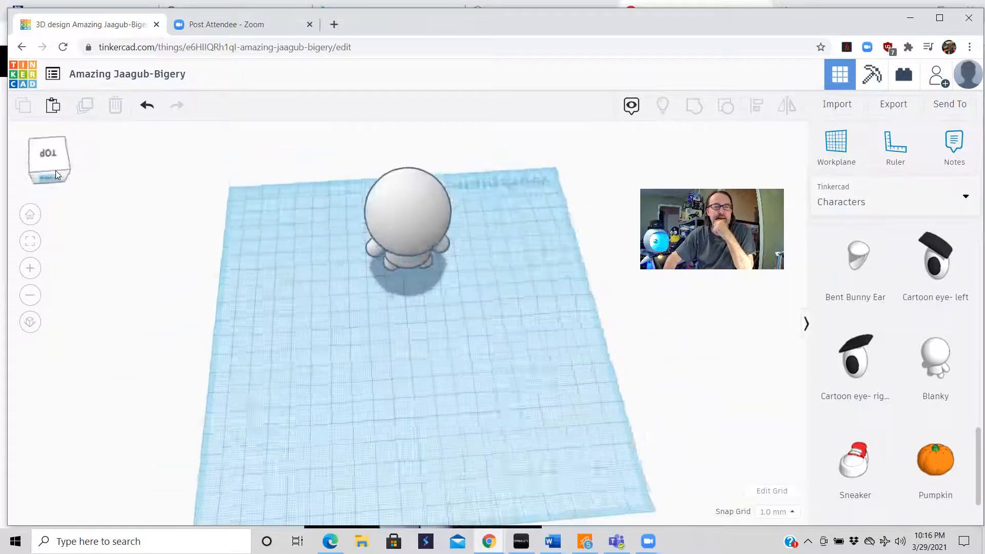
{"action": "left_click_drag", "start_coordinate": [55, 165], "coordinate": [117, 176]}
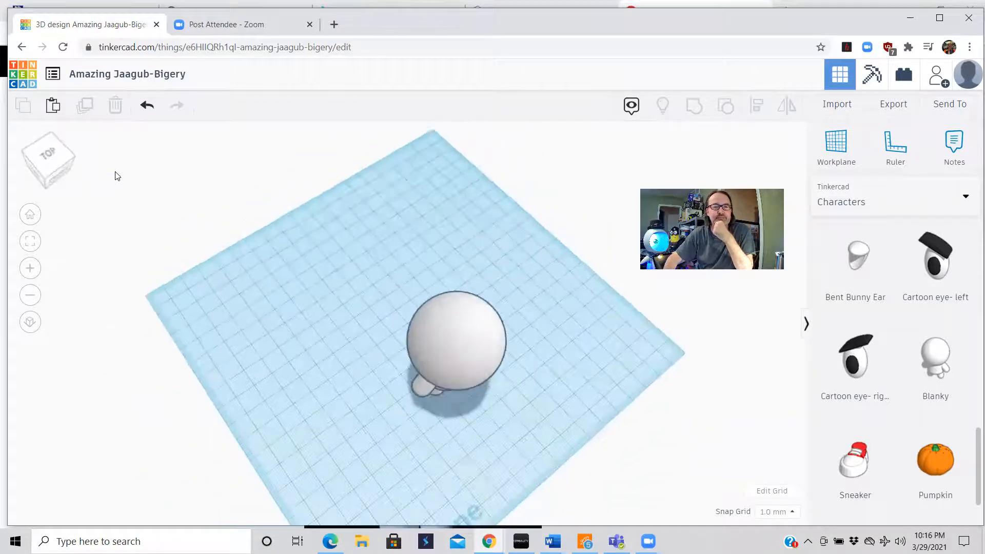
{"action": "left_click", "coordinate": [52, 157]}
{"action": "left_click", "coordinate": [48, 188]}
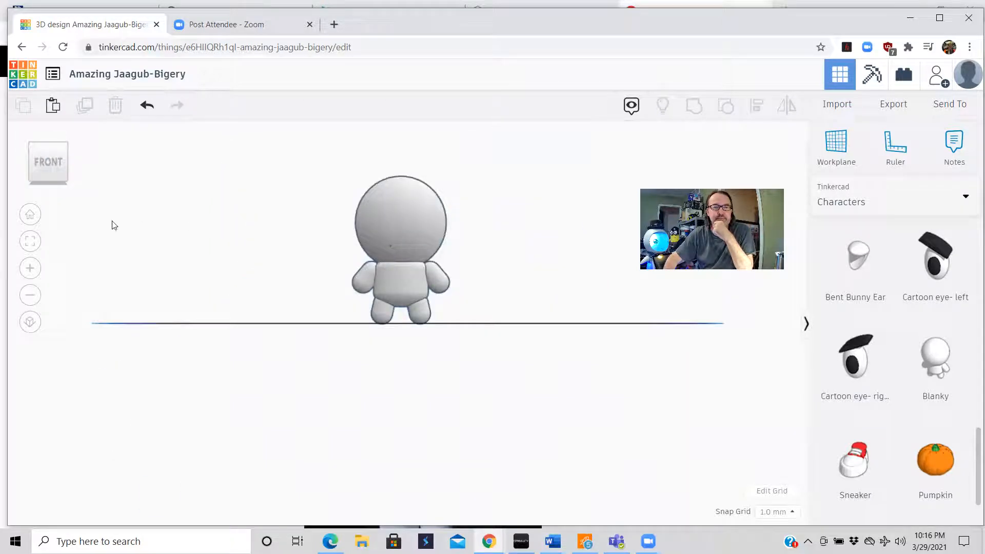
Compare the default home view with a view fitted to the Blanky character
{"action": "left_click", "coordinate": [30, 215]}
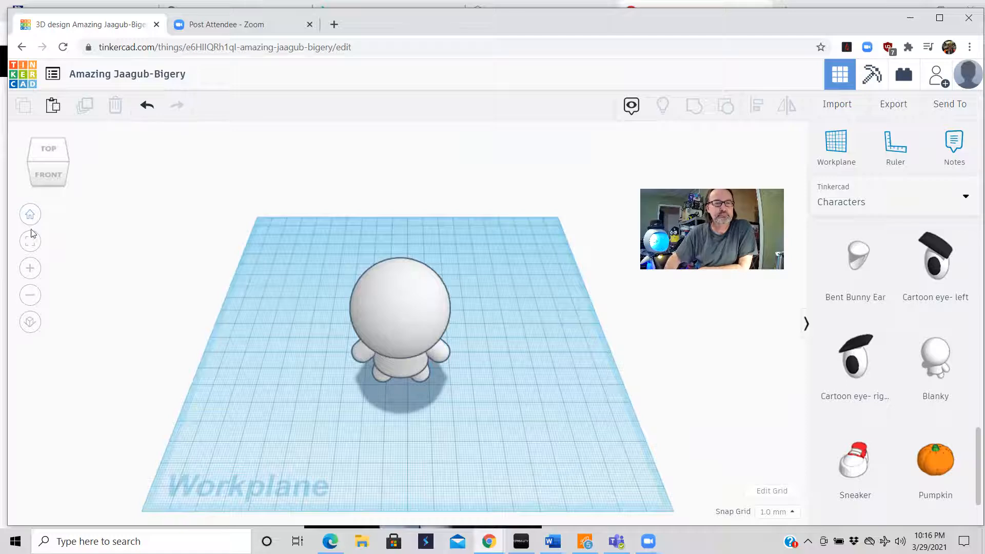
{"action": "left_click", "coordinate": [30, 243]}
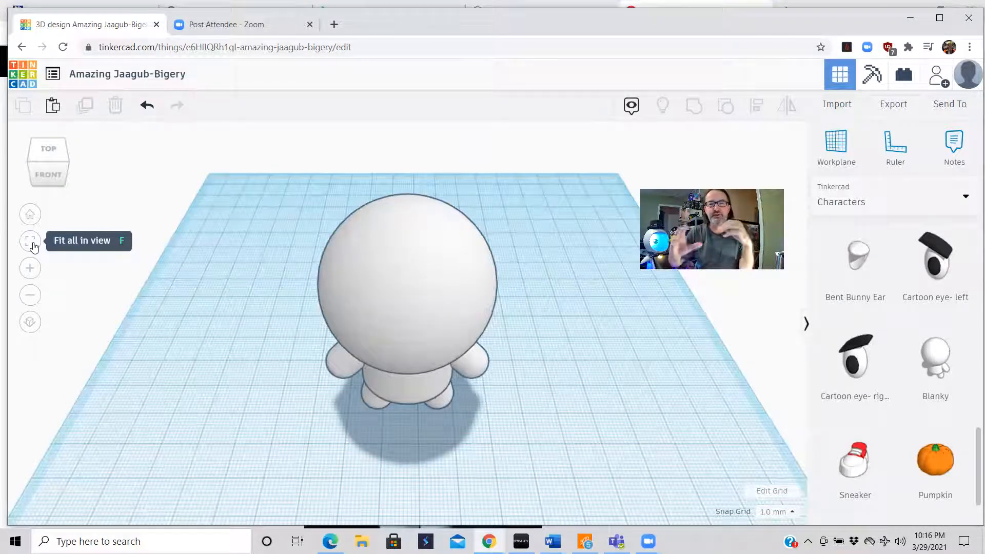
{"action": "left_click", "coordinate": [30, 220]}
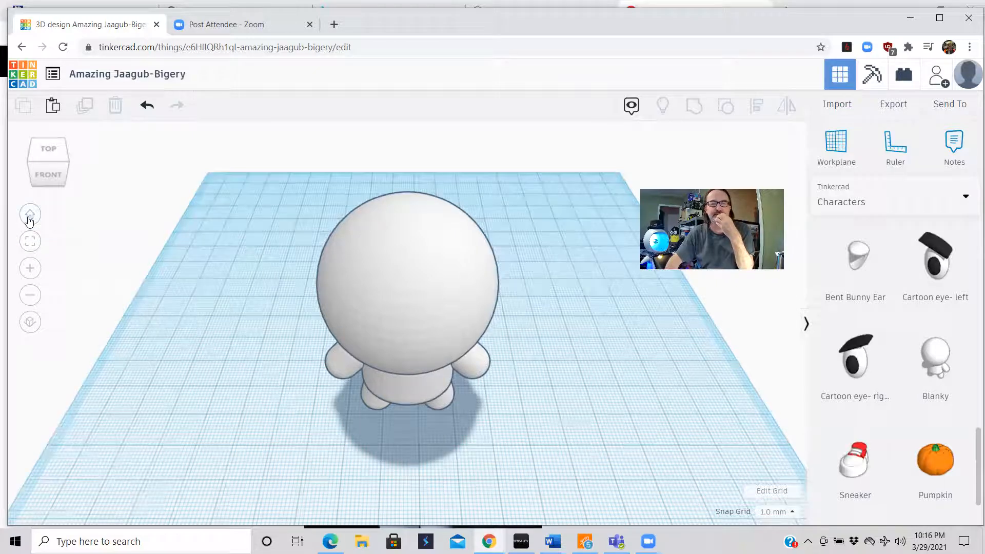
{"action": "left_click", "coordinate": [30, 242]}
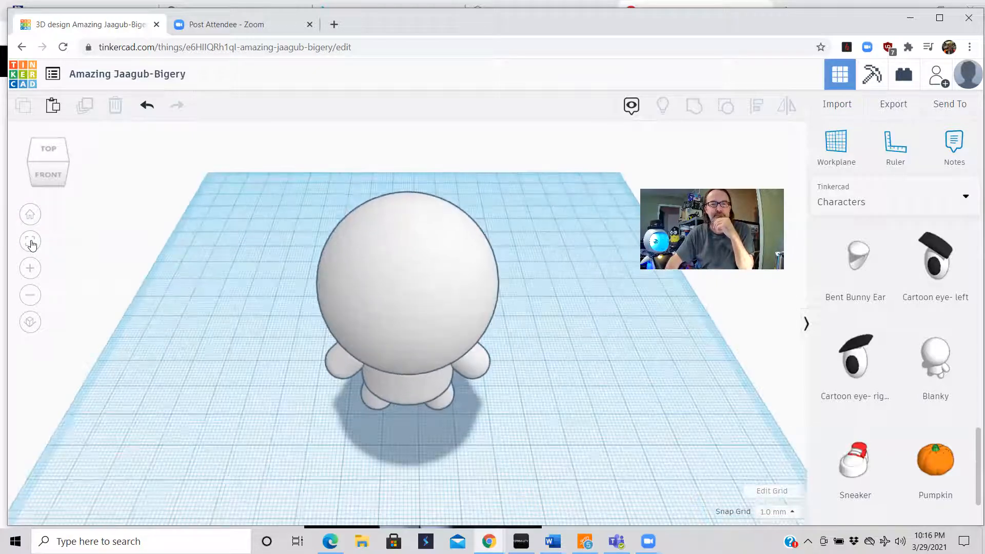
Zoom in closely on the Blanky character and zoom back out
{"action": "left_click", "coordinate": [31, 269]}
{"action": "left_click", "coordinate": [30, 269]}
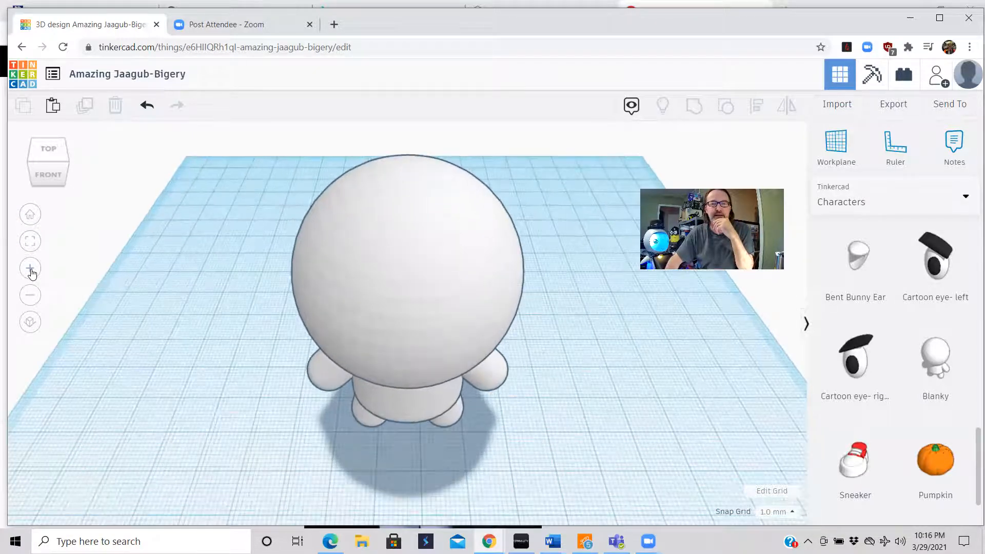
{"action": "left_click", "coordinate": [30, 268]}
{"action": "left_click", "coordinate": [30, 269]}
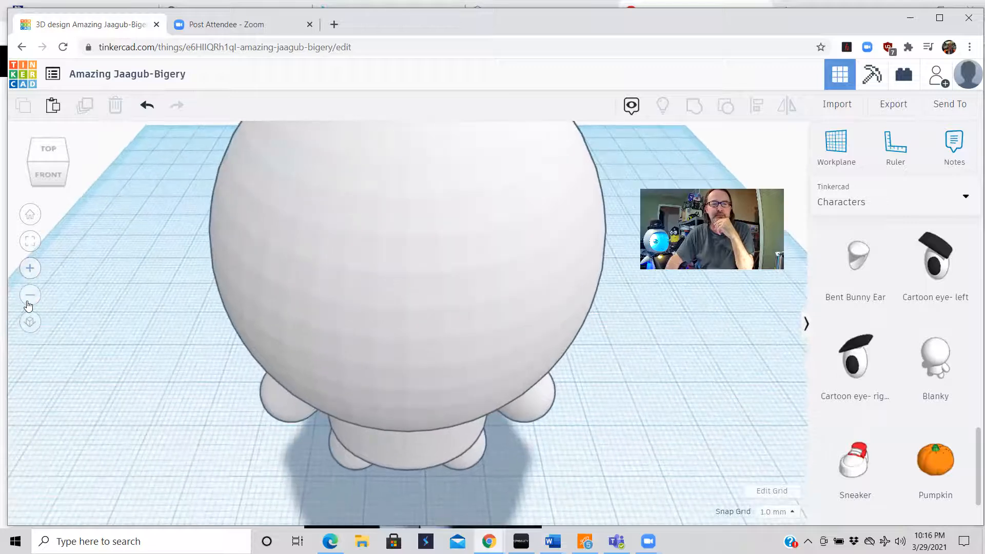
{"action": "left_click", "coordinate": [30, 296]}
{"action": "left_click", "coordinate": [29, 296]}
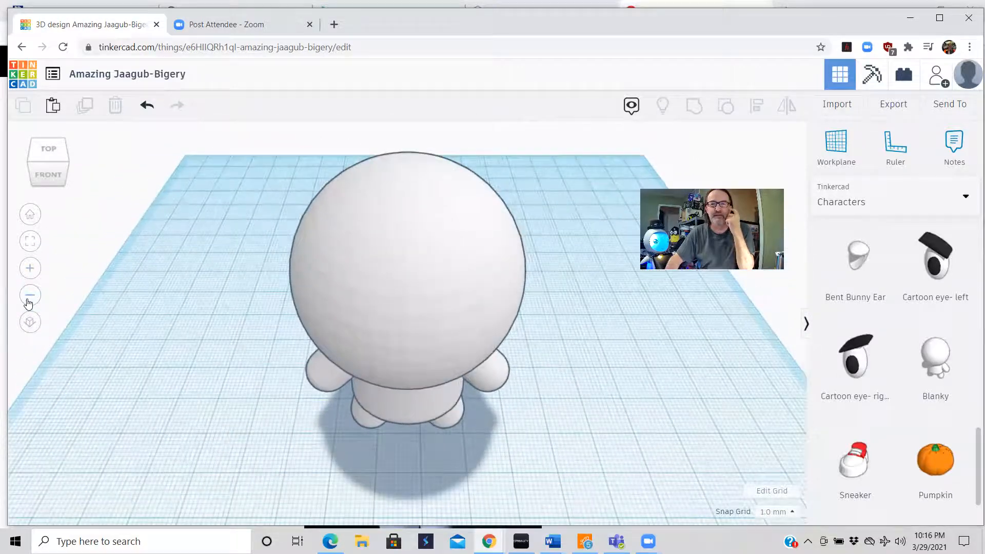
{"action": "left_click", "coordinate": [29, 301]}
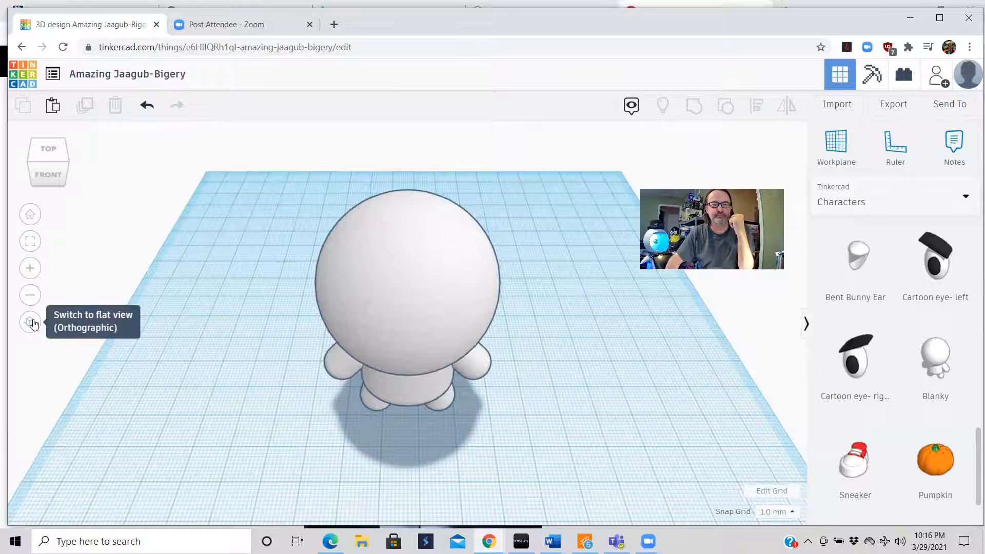
Compare the flat orthographic view of the Blanky character with the perspective view, trying a lower angle, the home view and the fitted view
{"action": "left_click", "coordinate": [31, 322]}
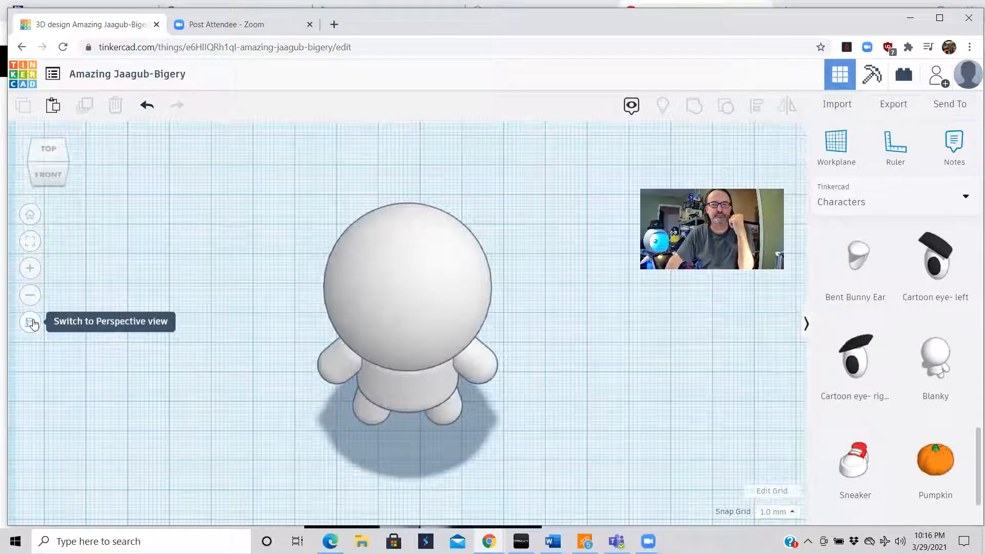
{"action": "right_click_drag", "start_coordinate": [131, 328], "coordinate": [135, 283]}
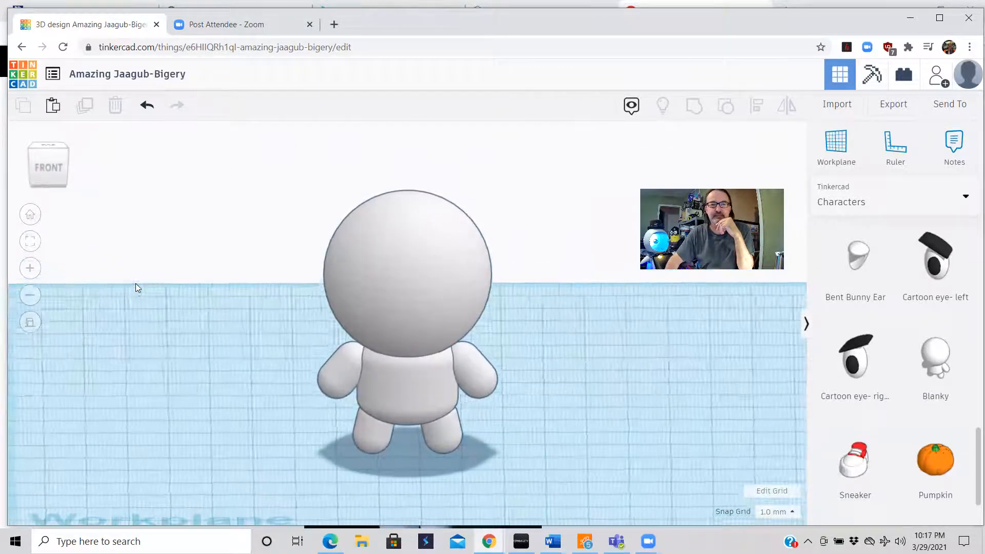
{"action": "left_click", "coordinate": [31, 241]}
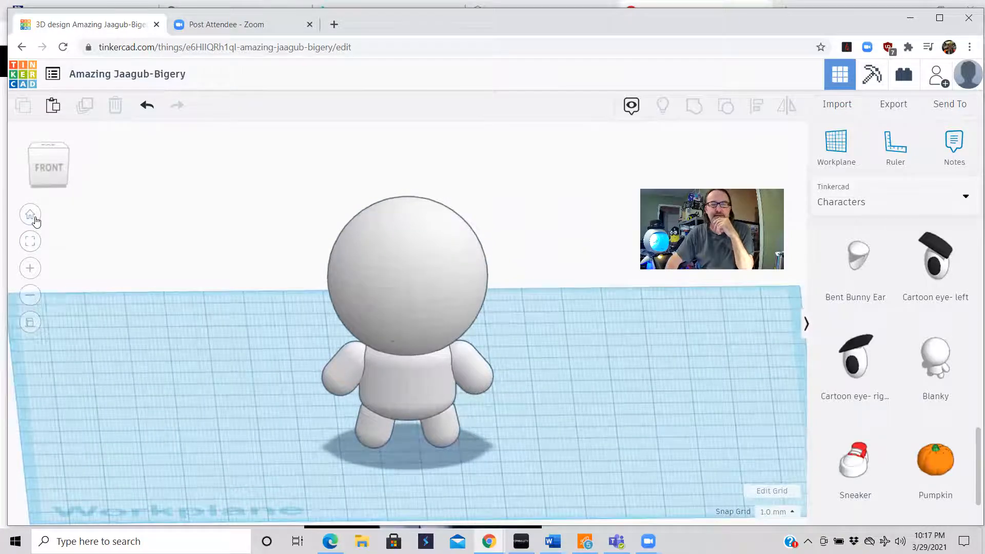
{"action": "left_click", "coordinate": [35, 221]}
{"action": "left_click", "coordinate": [32, 241]}
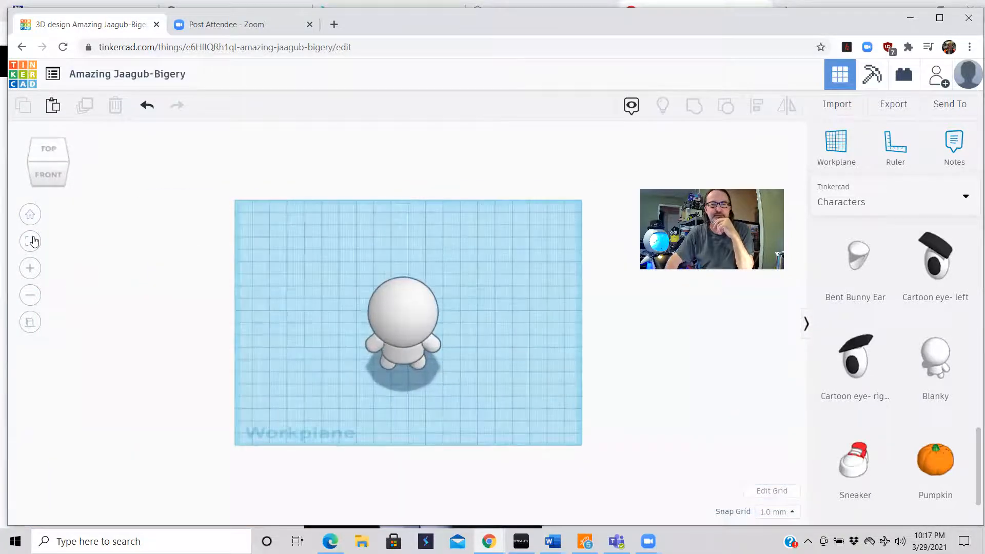
{"action": "left_click", "coordinate": [31, 322]}
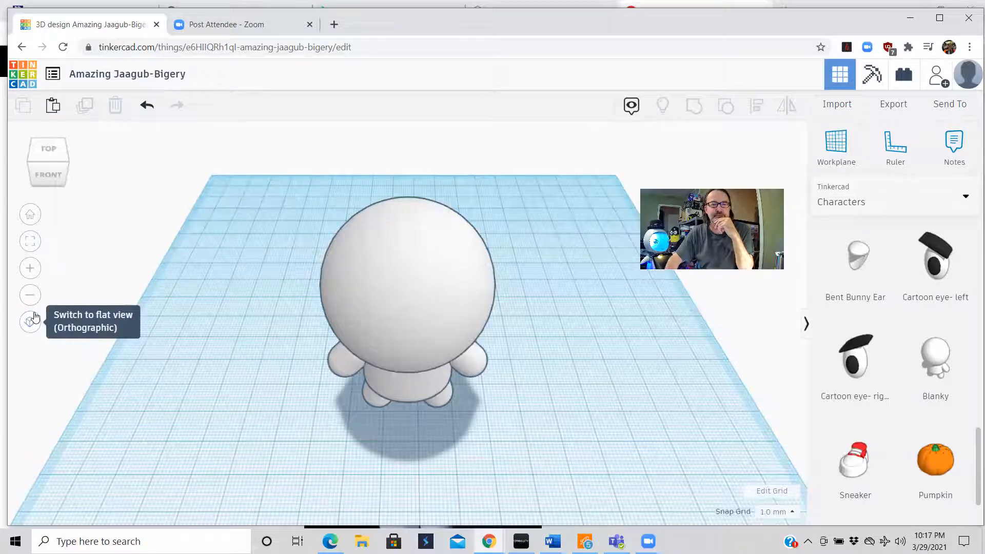
{"action": "left_click", "coordinate": [32, 323]}
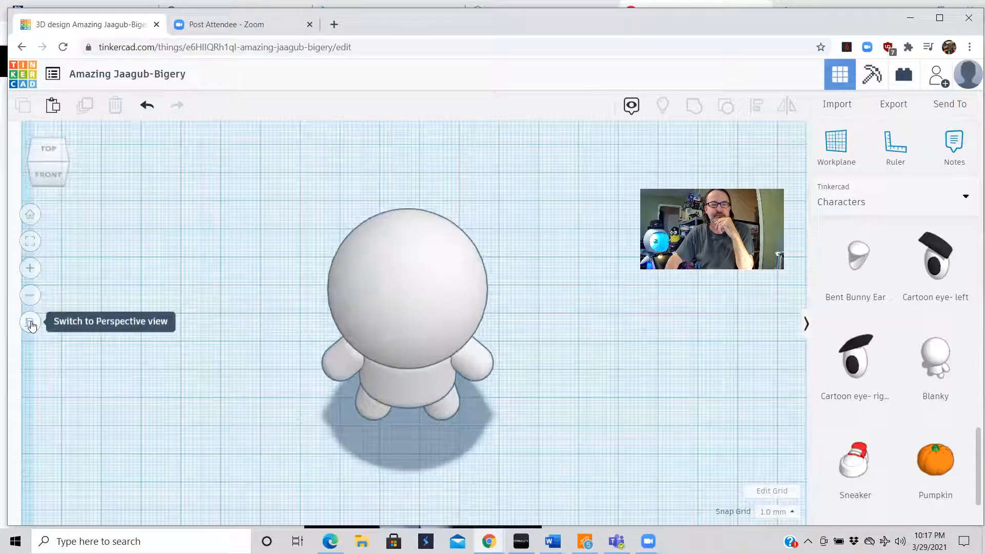
{"action": "left_click", "coordinate": [31, 324]}
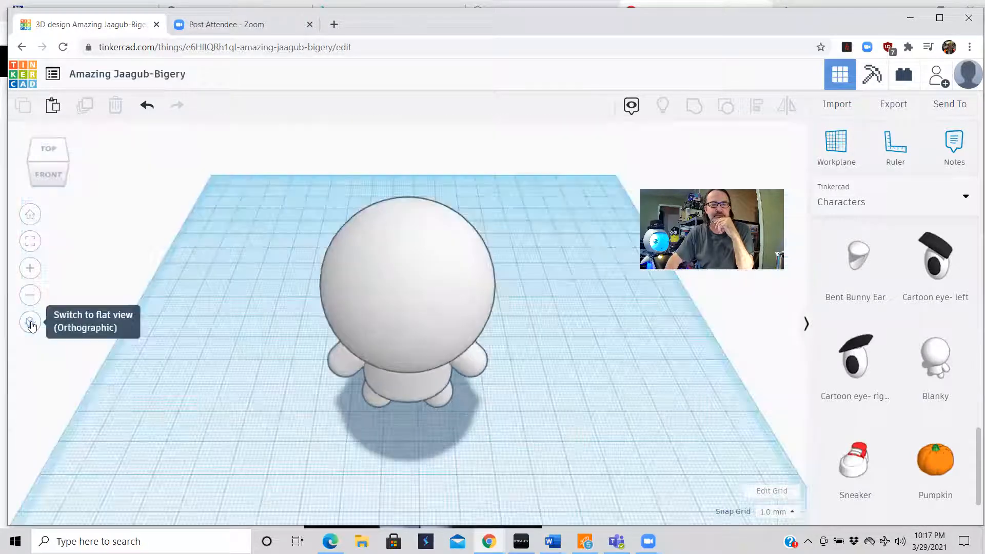
Place a right cartoon eye in front of the Blanky character and raise it 48 mm above the workplane to its face
{"action": "left_click", "coordinate": [29, 216]}
{"action": "mouse_move", "coordinate": [180, 262]}
{"action": "right_mouse_down"}
{"action": "mouse_move", "coordinate": [264, 206]}
{"action": "mouse_move", "coordinate": [305, 260]}
{"action": "mouse_move", "coordinate": [176, 271]}
{"action": "mouse_move", "coordinate": [161, 253]}
{"action": "mouse_move", "coordinate": [180, 266]}
{"action": "right_mouse_up"}
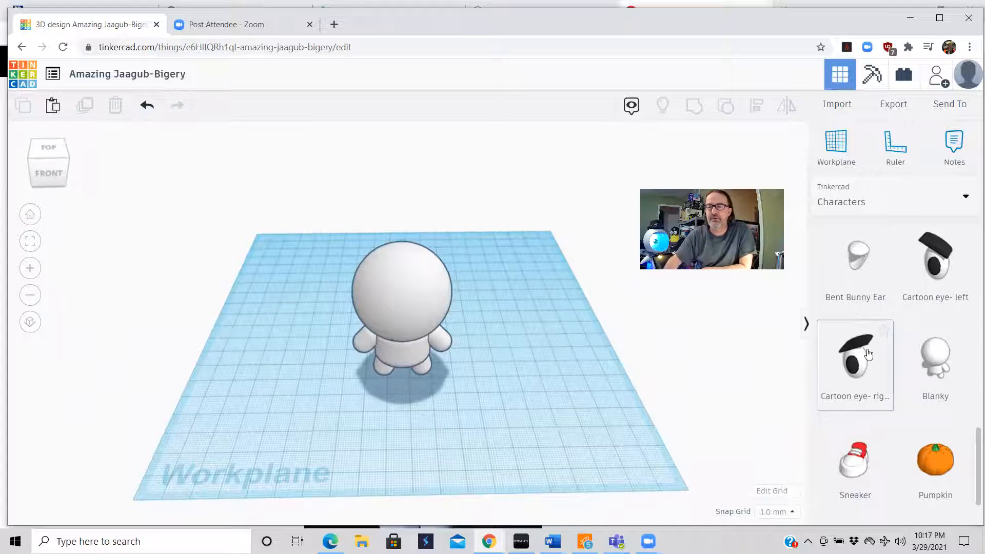
{"action": "left_click_drag", "start_coordinate": [792, 350], "coordinate": [395, 399]}
{"action": "left_click_drag", "start_coordinate": [394, 359], "coordinate": [391, 264]}
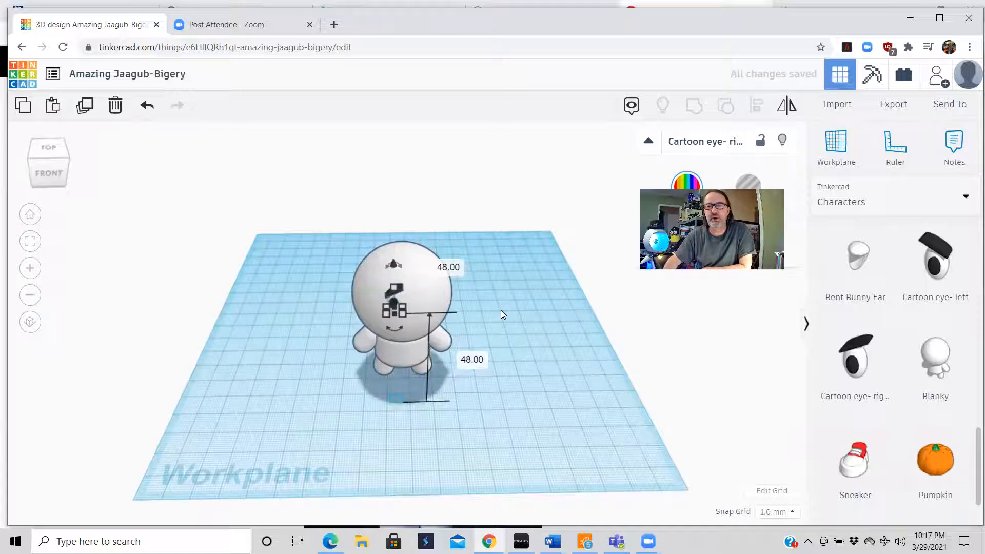
{"action": "mouse_move", "coordinate": [501, 310]}
{"action": "right_mouse_down"}
{"action": "mouse_move", "coordinate": [623, 303]}
{"action": "mouse_move", "coordinate": [675, 315]}
{"action": "mouse_move", "coordinate": [669, 332]}
{"action": "mouse_move", "coordinate": [583, 340]}
{"action": "mouse_move", "coordinate": [404, 305]}
{"action": "mouse_move", "coordinate": [294, 320]}
{"action": "mouse_move", "coordinate": [412, 324]}
{"action": "mouse_move", "coordinate": [464, 302]}
{"action": "mouse_move", "coordinate": [517, 321]}
{"action": "mouse_move", "coordinate": [497, 324]}
{"action": "mouse_move", "coordinate": [511, 326]}
{"action": "mouse_move", "coordinate": [505, 316]}
{"action": "right_mouse_up"}
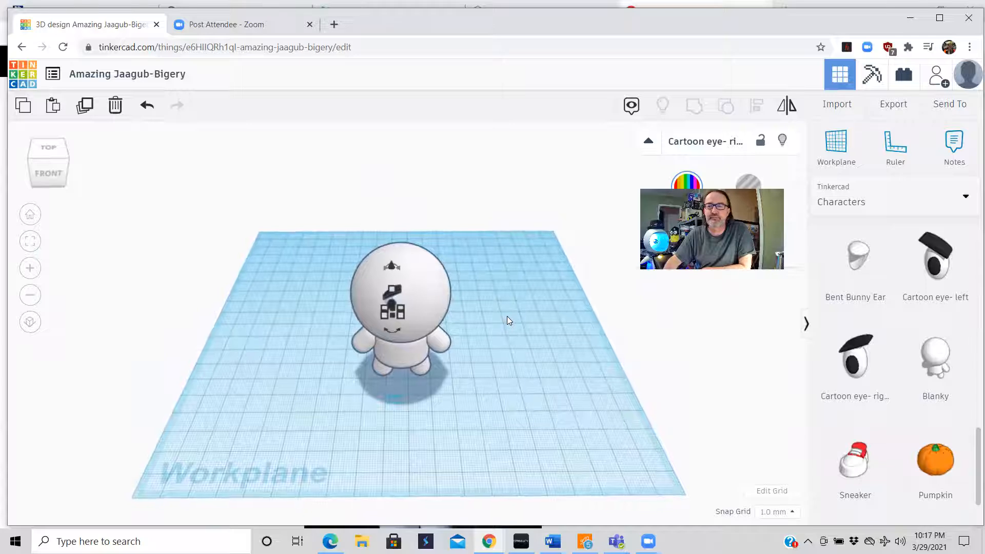
Delete the Blanky character and the cartoon eye to clear the workplane
{"action": "left_click", "coordinate": [436, 283]}
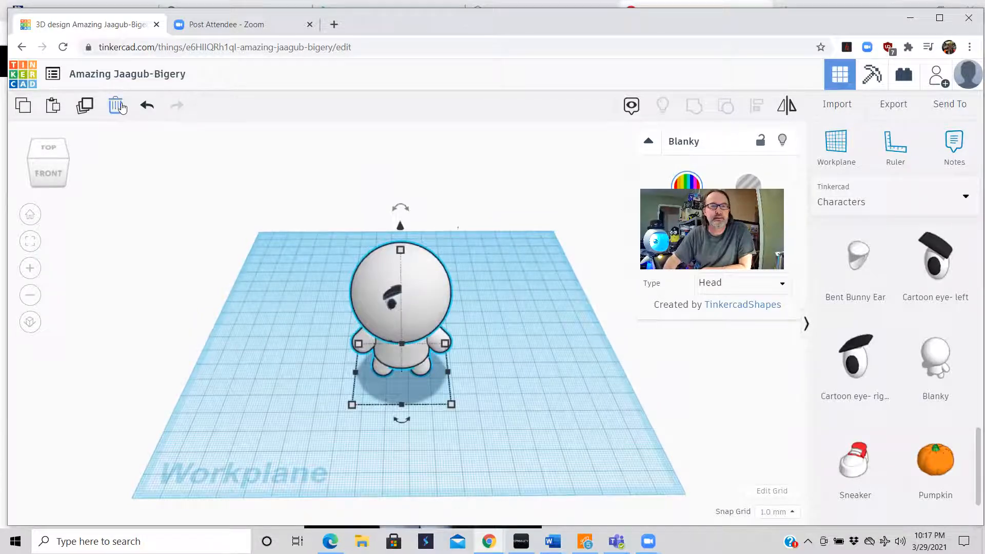
{"action": "left_click", "coordinate": [117, 105]}
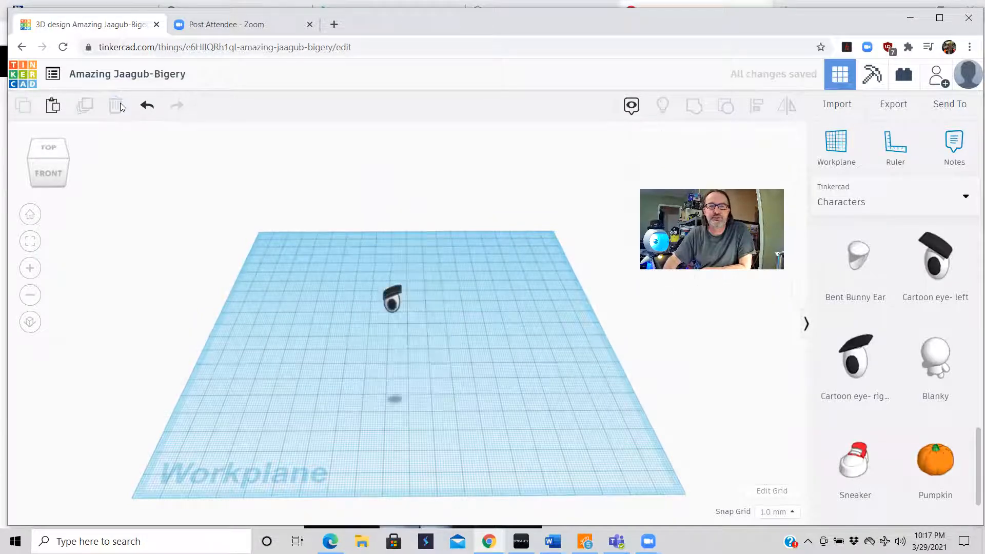
{"action": "left_click", "coordinate": [394, 302]}
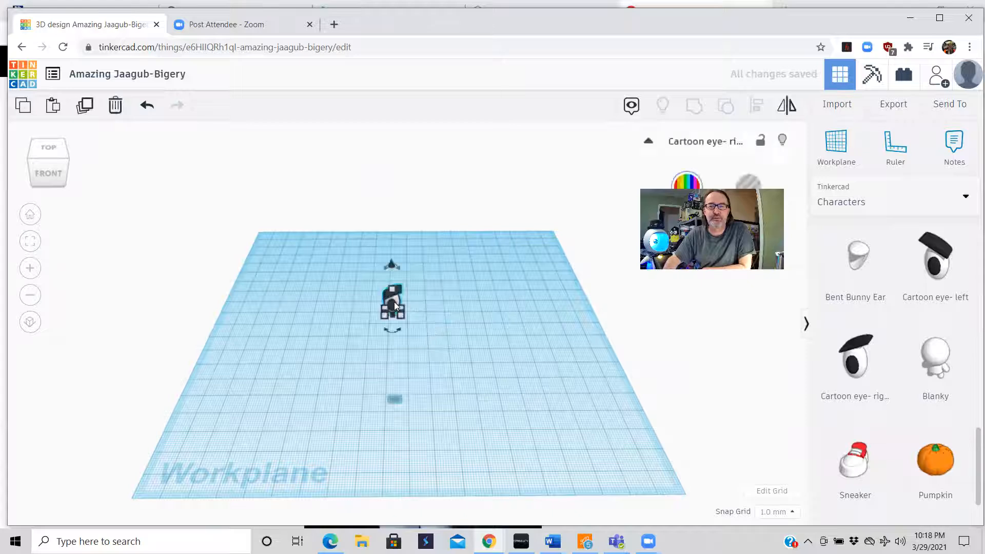
{"action": "left_click", "coordinate": [112, 108]}
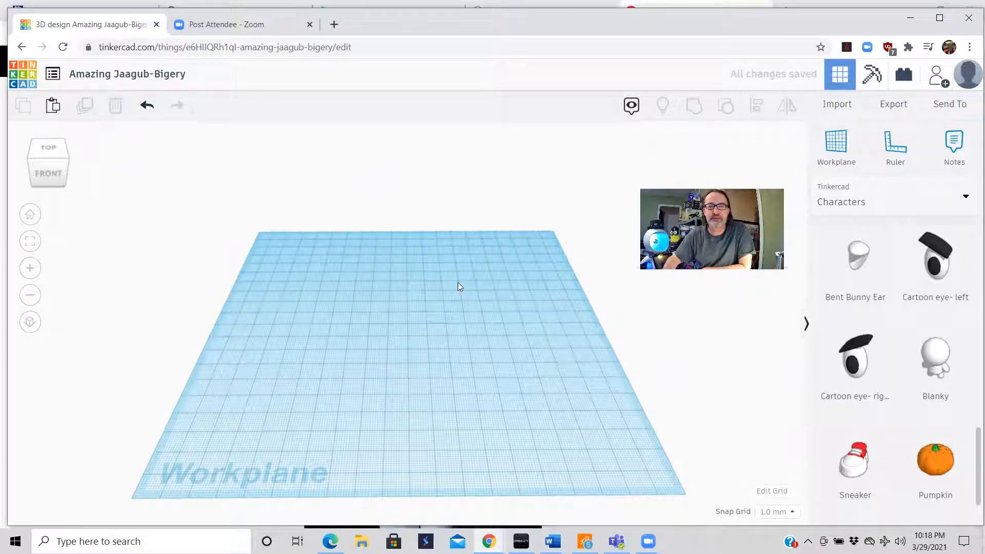
Switch the shape collection to the Shape Library and browse its Creatures & Characters shapes
{"action": "left_click", "coordinate": [966, 199]}
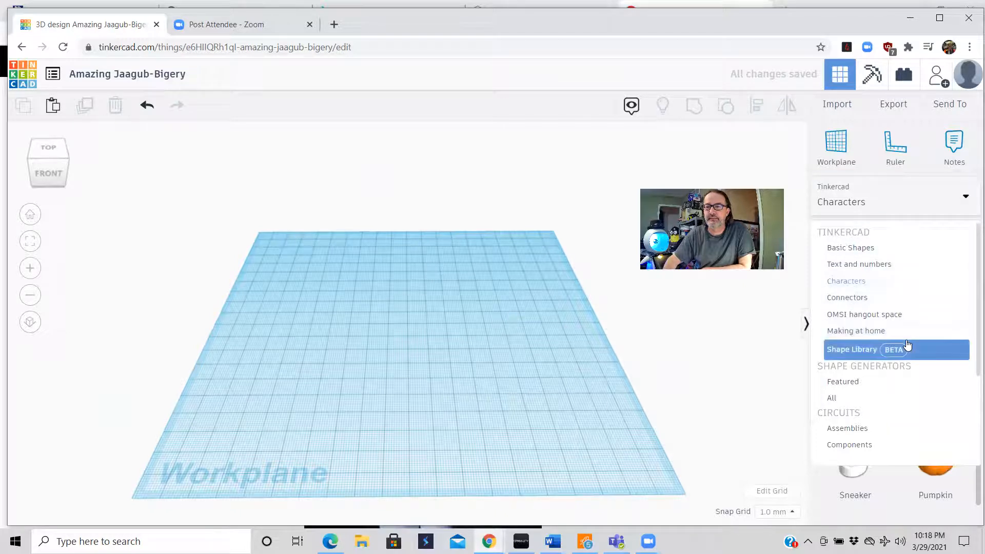
{"action": "left_click", "coordinate": [930, 357]}
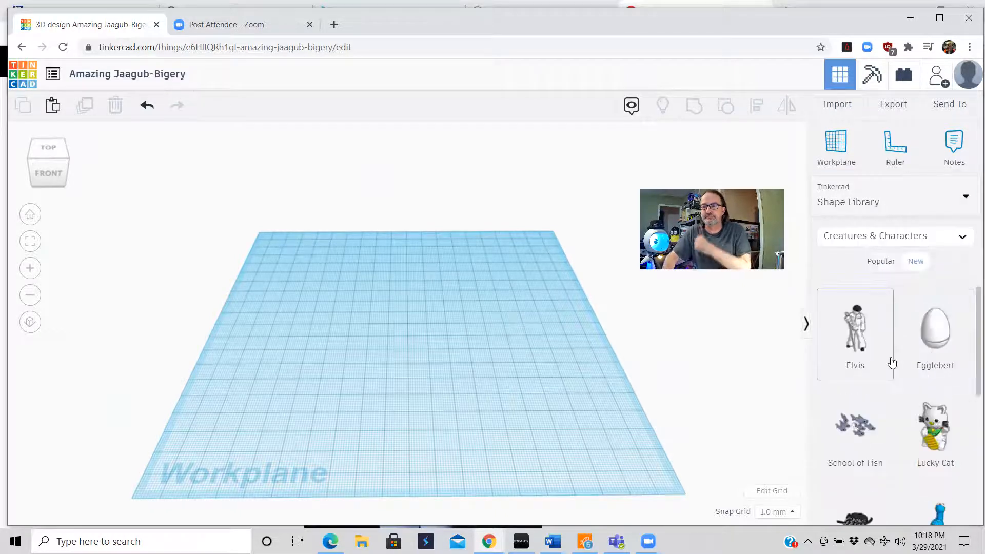
{"action": "scroll", "coordinate": [892, 363], "scroll_direction": "down", "scroll_amount": 3}
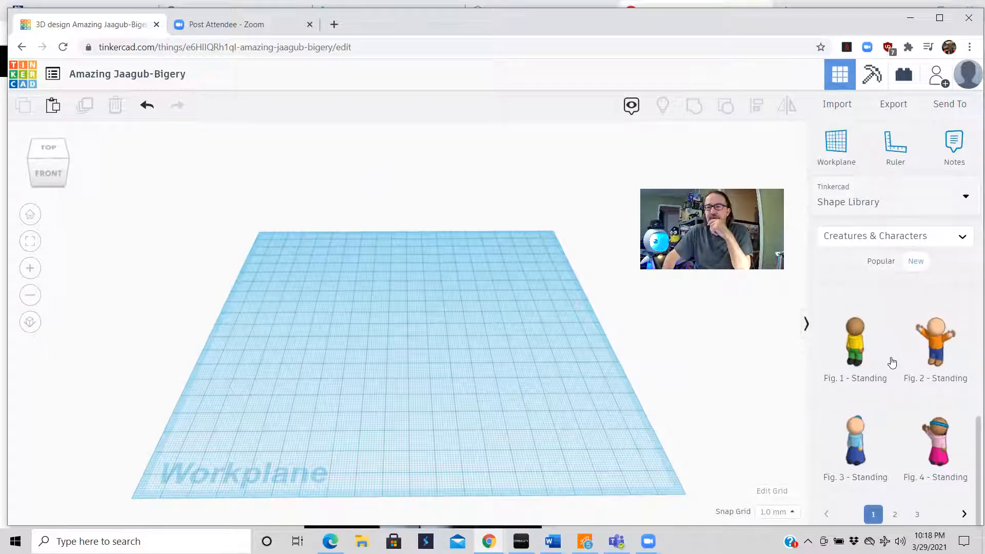
Try out the Fig. 1 - Standing figure near the middle of the workplane and delete it
{"action": "left_click_drag", "start_coordinate": [819, 353], "coordinate": [407, 352]}
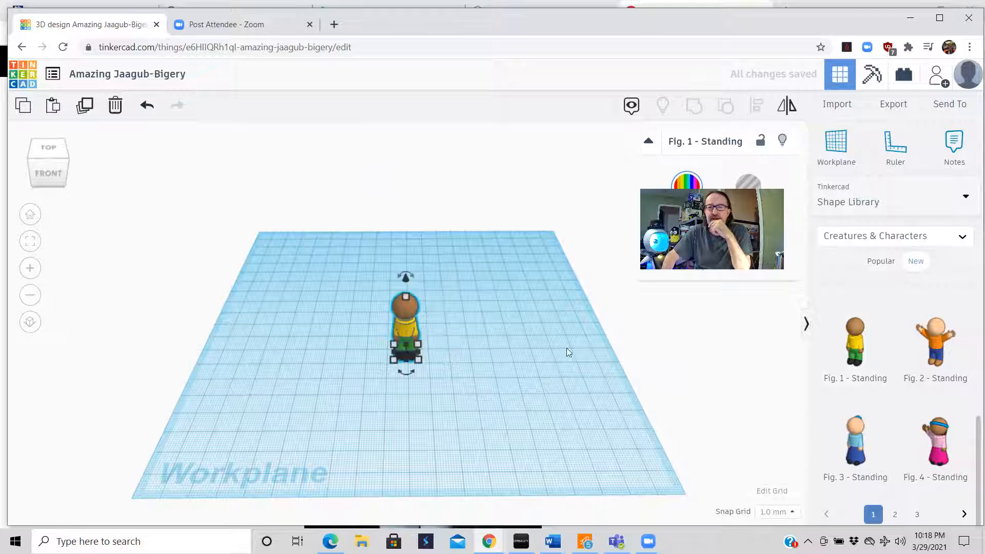
{"action": "left_click", "coordinate": [116, 105]}
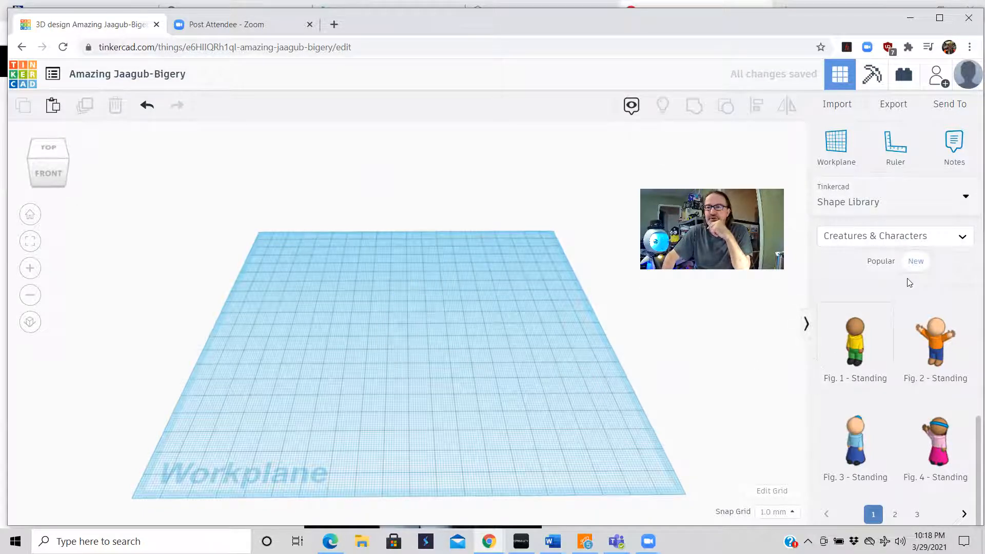
Look through the Vehicles & Machines shapes in the Shape Library
{"action": "left_click", "coordinate": [962, 239]}
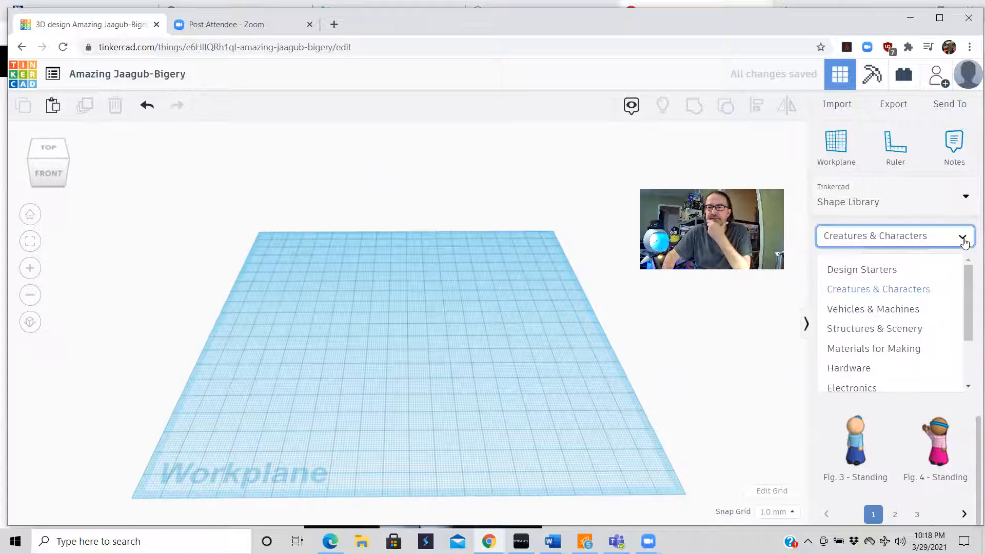
{"action": "left_click", "coordinate": [915, 309]}
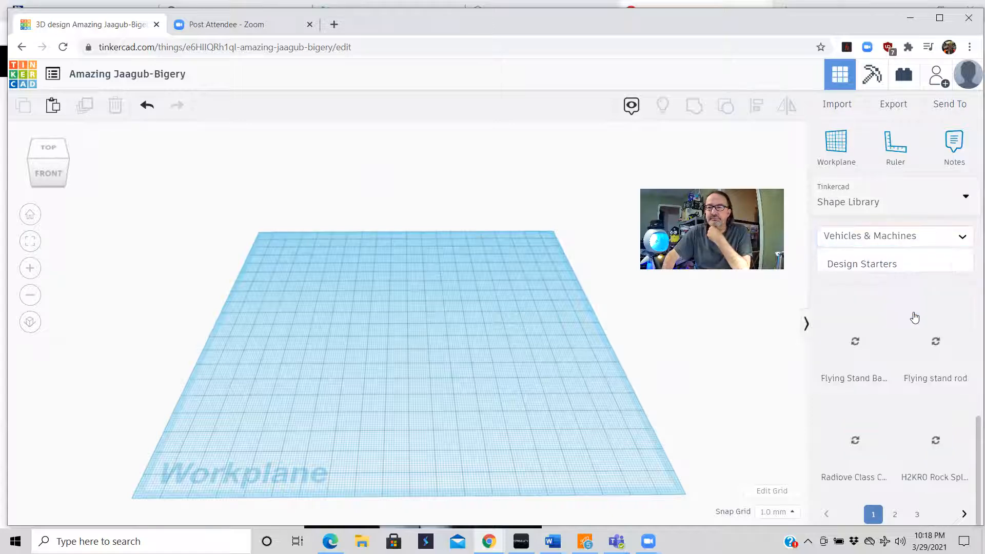
{"action": "scroll", "coordinate": [914, 318], "scroll_direction": "up", "scroll_amount": 1}
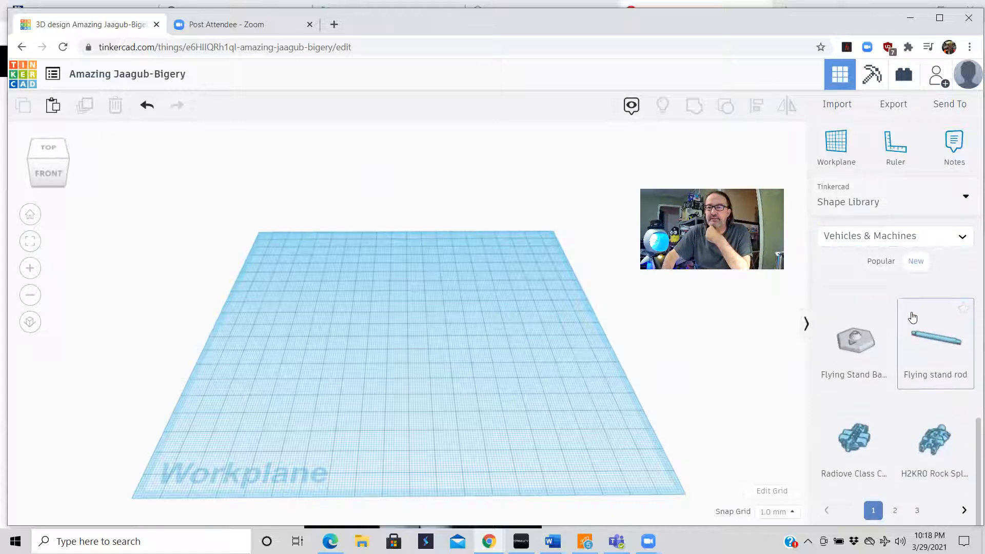
{"action": "scroll", "coordinate": [913, 316], "scroll_direction": "up", "scroll_amount": 4}
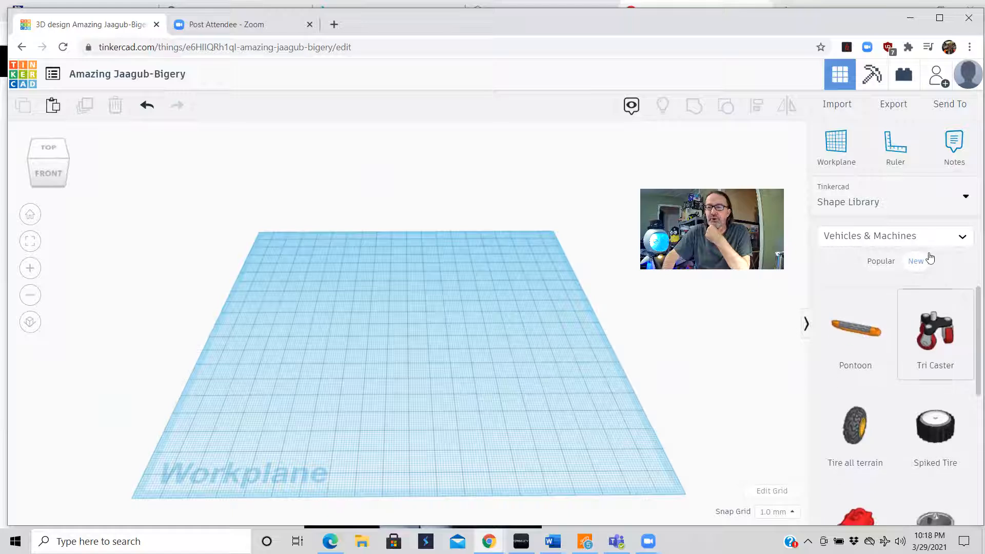
Place a Gear from the Hardware category slightly left of the workplane's middle and deselect it
{"action": "left_click", "coordinate": [961, 240]}
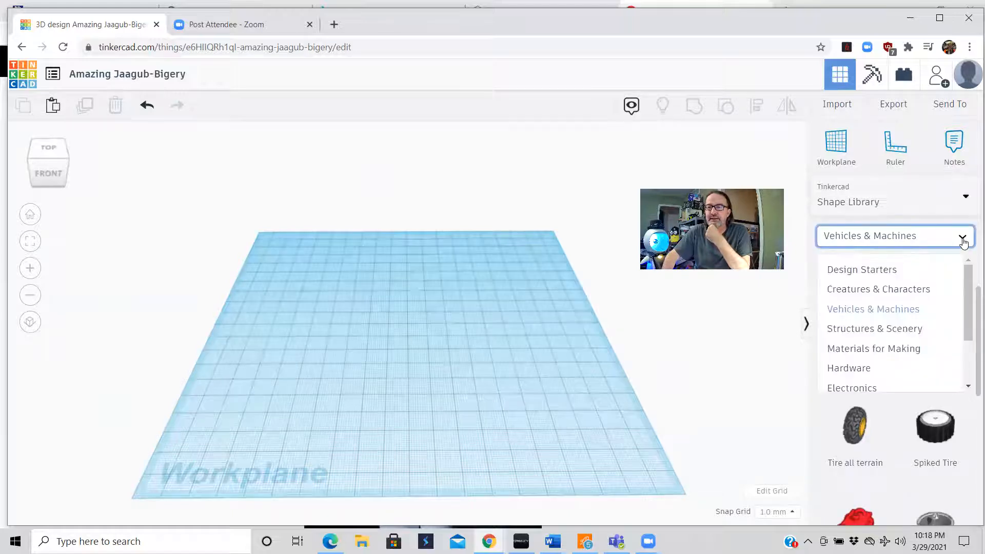
{"action": "left_click", "coordinate": [887, 369]}
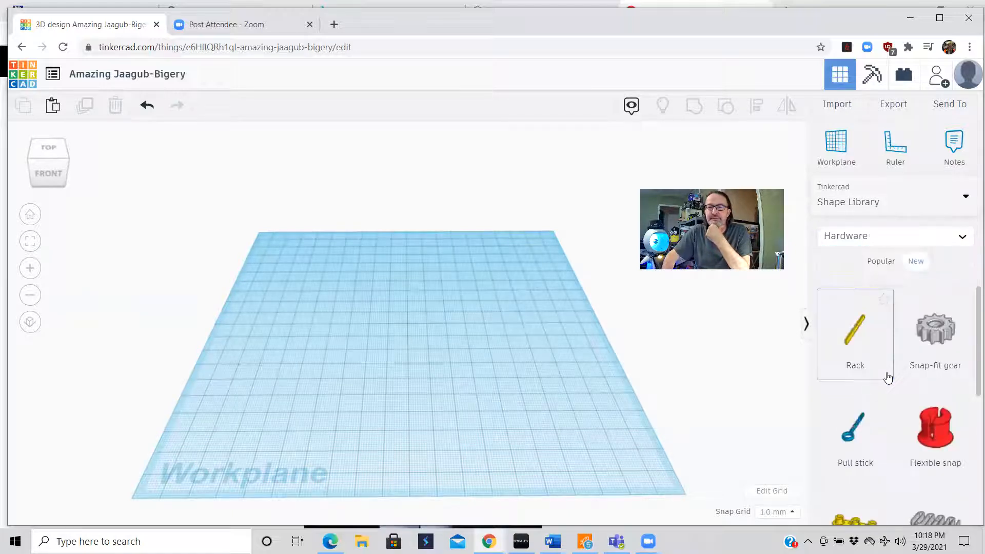
{"action": "scroll", "coordinate": [888, 378], "scroll_direction": "down", "scroll_amount": 4}
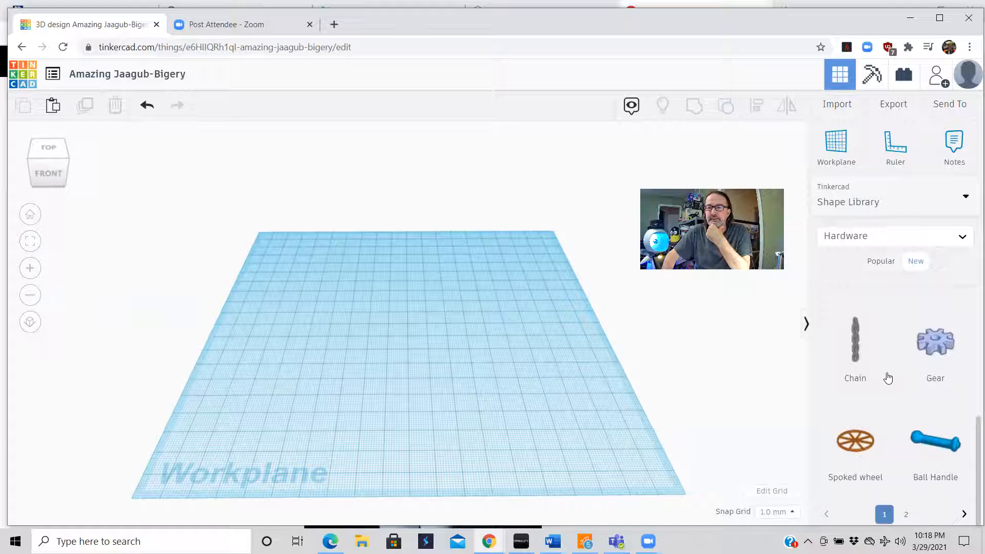
{"action": "left_click_drag", "start_coordinate": [934, 349], "coordinate": [376, 351]}
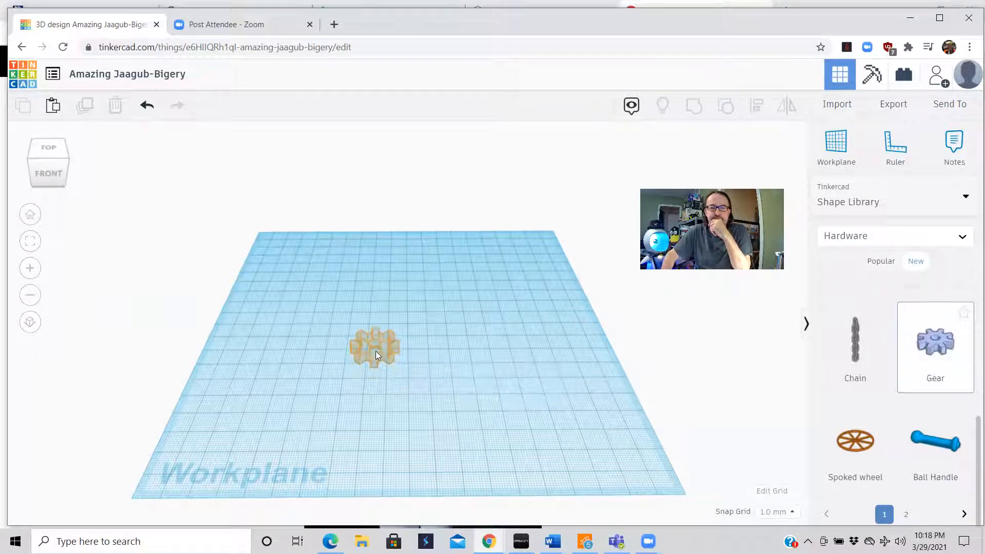
{"action": "left_click", "coordinate": [518, 365]}
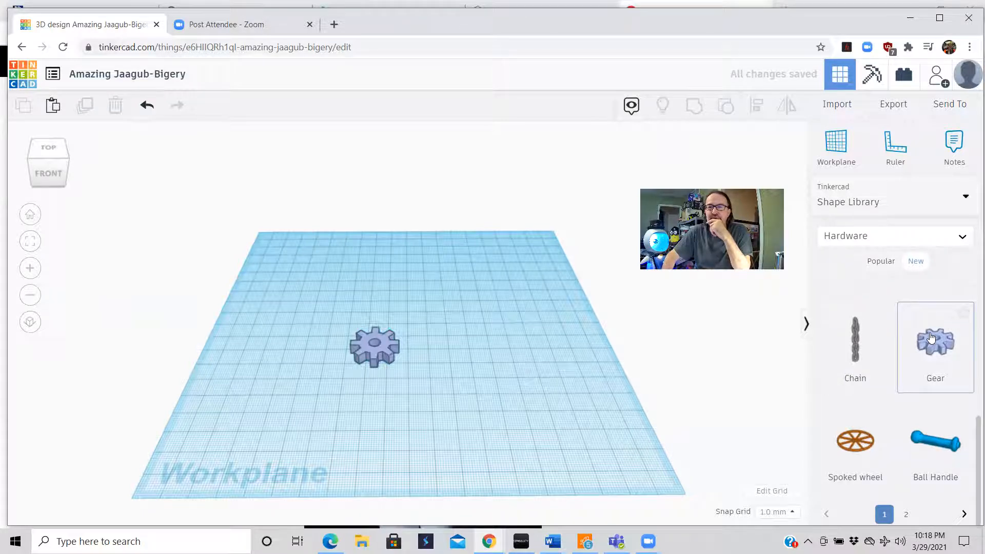
Browse both pages of Hardware shapes, place a Snap-fit gear directly beside the first gear's right side, and view the pair from above
{"action": "left_click", "coordinate": [906, 516]}
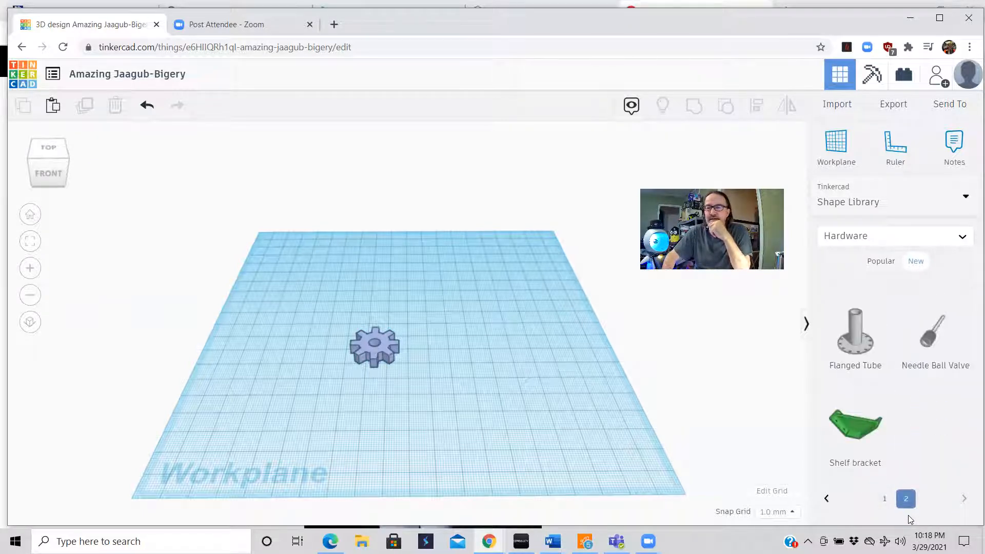
{"action": "left_click", "coordinate": [885, 499]}
{"action": "scroll", "coordinate": [875, 449], "scroll_direction": "up", "scroll_amount": 1}
{"action": "scroll", "coordinate": [875, 449], "scroll_direction": "down", "scroll_amount": 5}
{"action": "scroll", "coordinate": [875, 449], "scroll_direction": "up", "scroll_amount": 4}
{"action": "scroll", "coordinate": [875, 449], "scroll_direction": "down", "scroll_amount": 1}
{"action": "scroll", "coordinate": [874, 447], "scroll_direction": "up", "scroll_amount": 2}
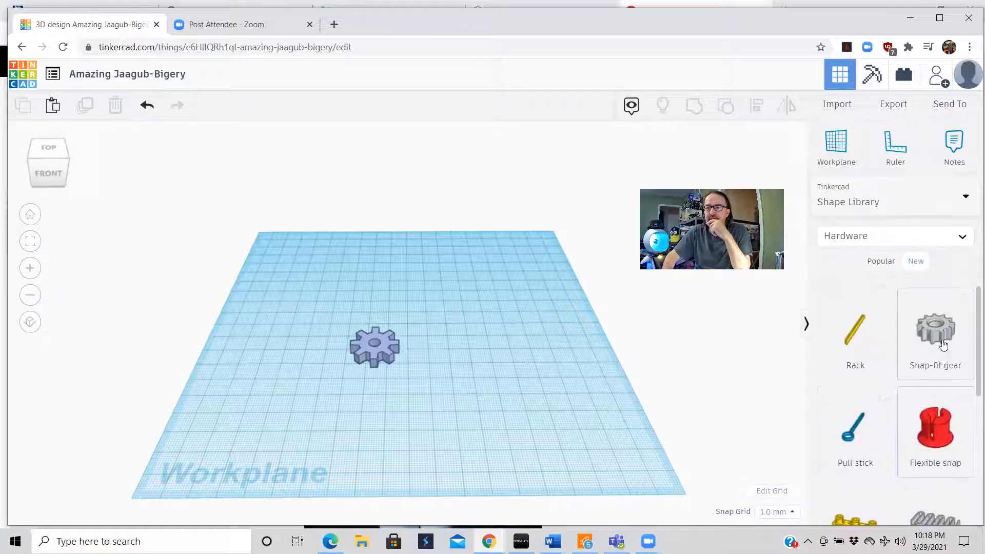
{"action": "left_click_drag", "start_coordinate": [943, 331], "coordinate": [426, 357]}
{"action": "right_click_drag", "start_coordinate": [512, 385], "coordinate": [524, 456]}
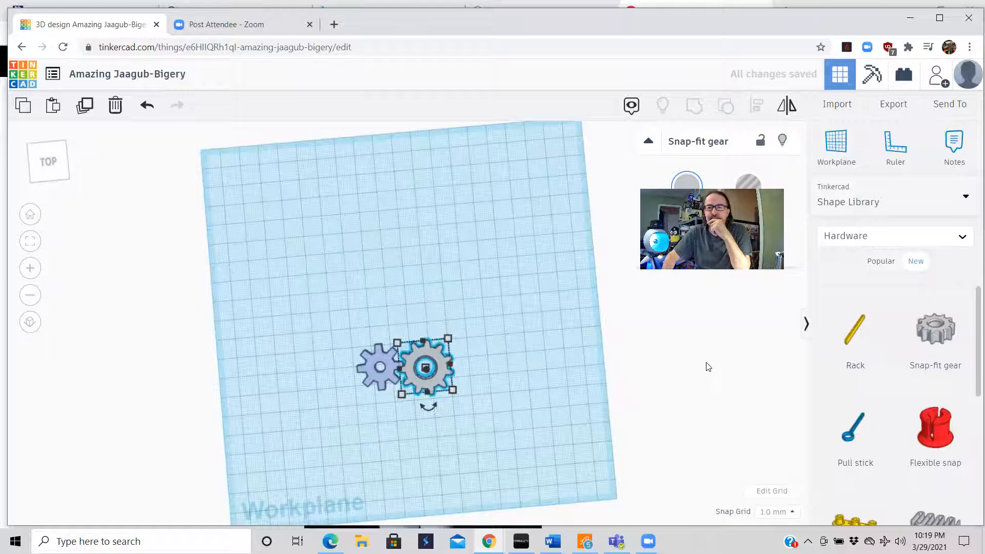
Delete the Snap-fit gear and the Gear from the workplane and return to the home view
{"action": "left_click", "coordinate": [115, 105]}
{"action": "left_click", "coordinate": [380, 366]}
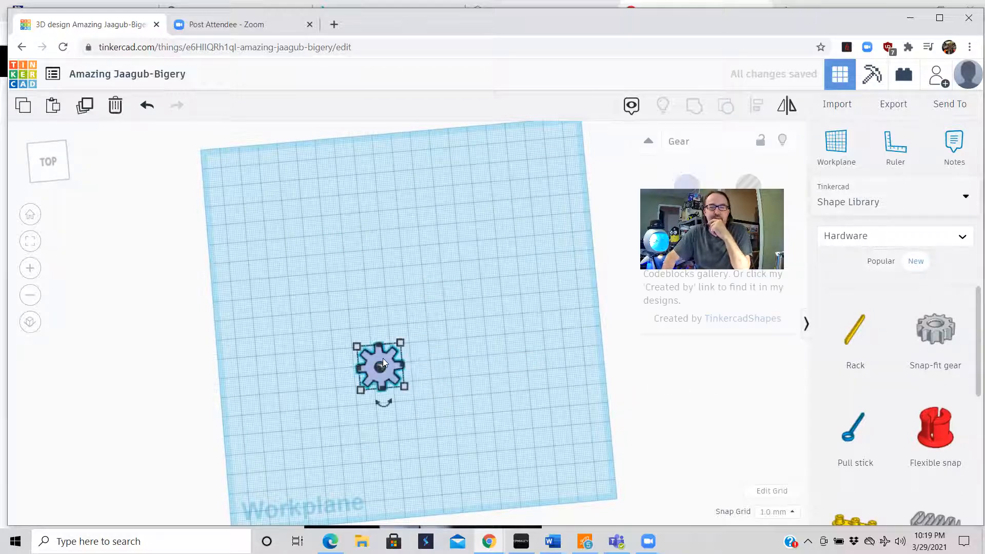
{"action": "left_click", "coordinate": [115, 105]}
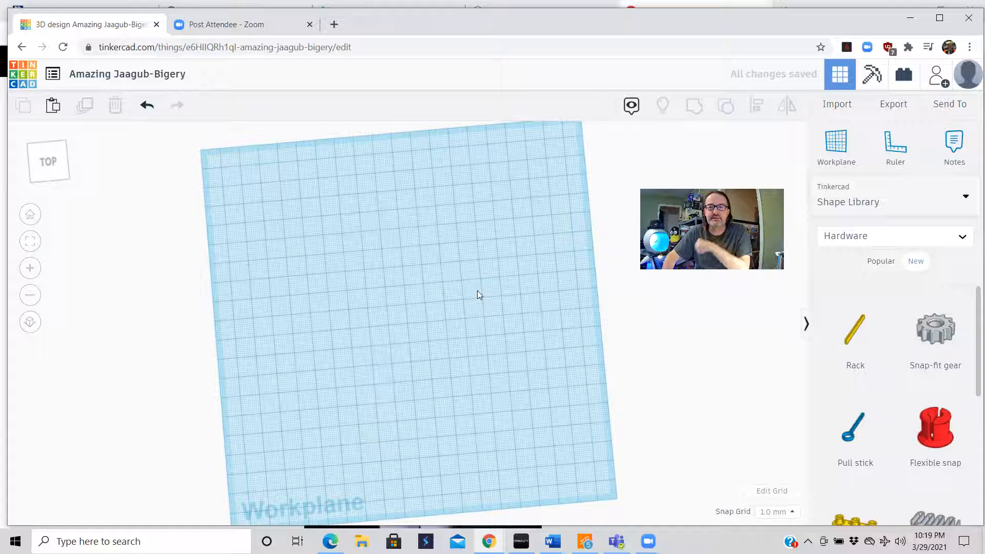
{"action": "left_click", "coordinate": [30, 215]}
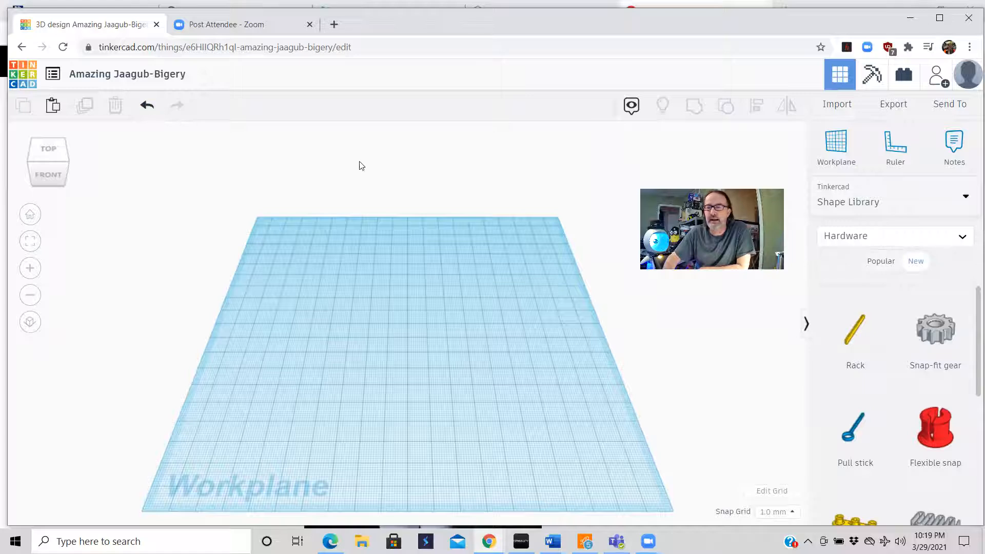
Place a Snap-fit gear near the middle of the workplane, stretch it to about 34 mm wide and deselect it
{"action": "left_click_drag", "start_coordinate": [931, 336], "coordinate": [397, 363]}
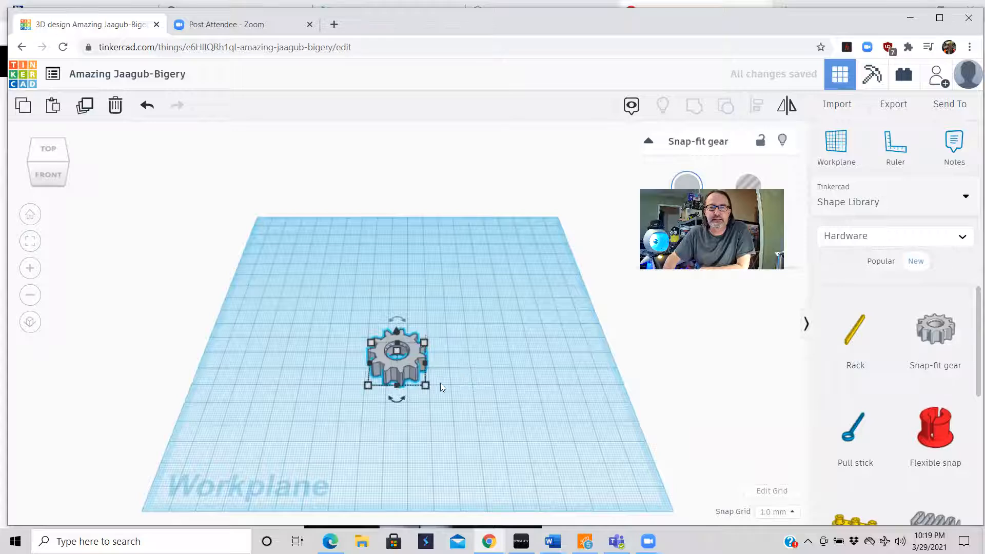
{"action": "mouse_move", "coordinate": [426, 387]}
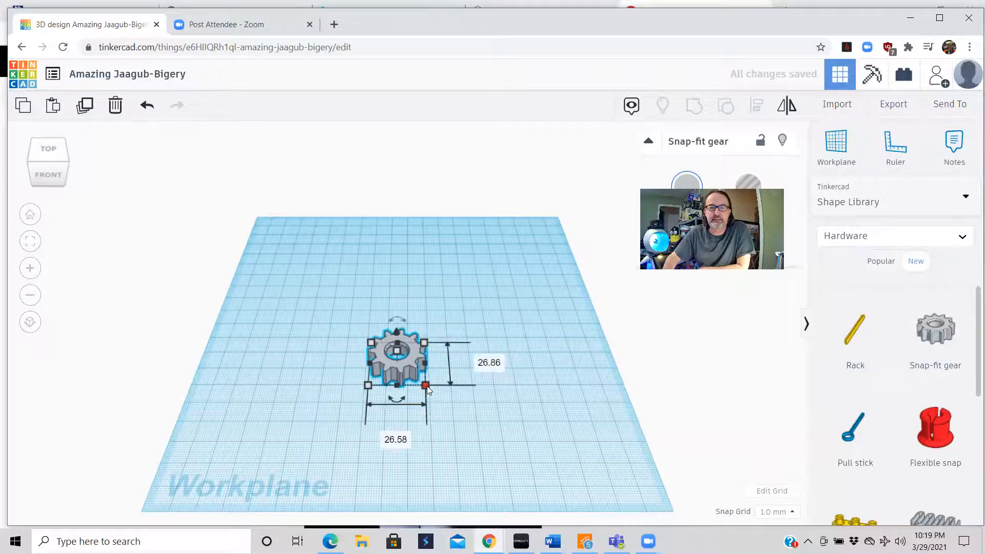
{"action": "left_click_drag", "start_coordinate": [424, 363], "coordinate": [440, 369]}
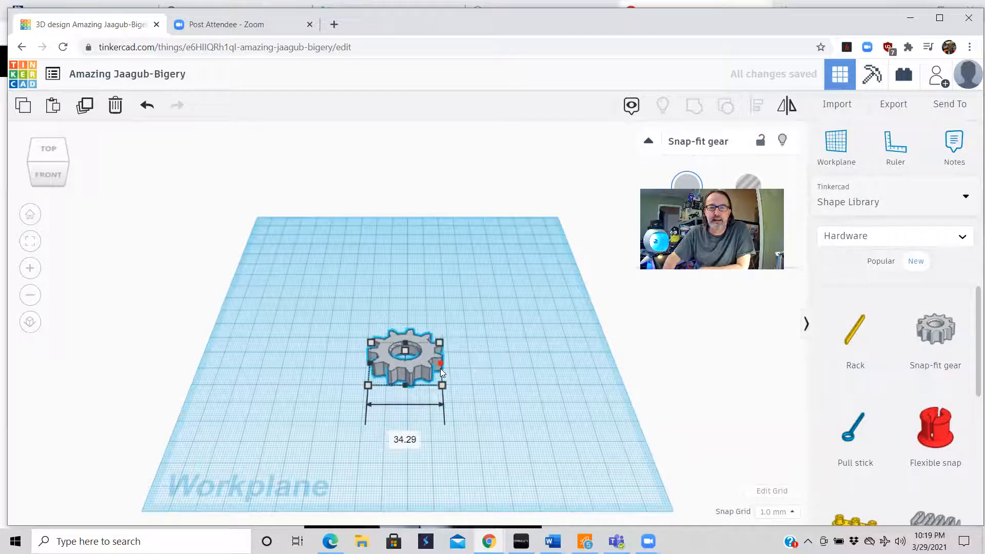
{"action": "left_click", "coordinate": [490, 386]}
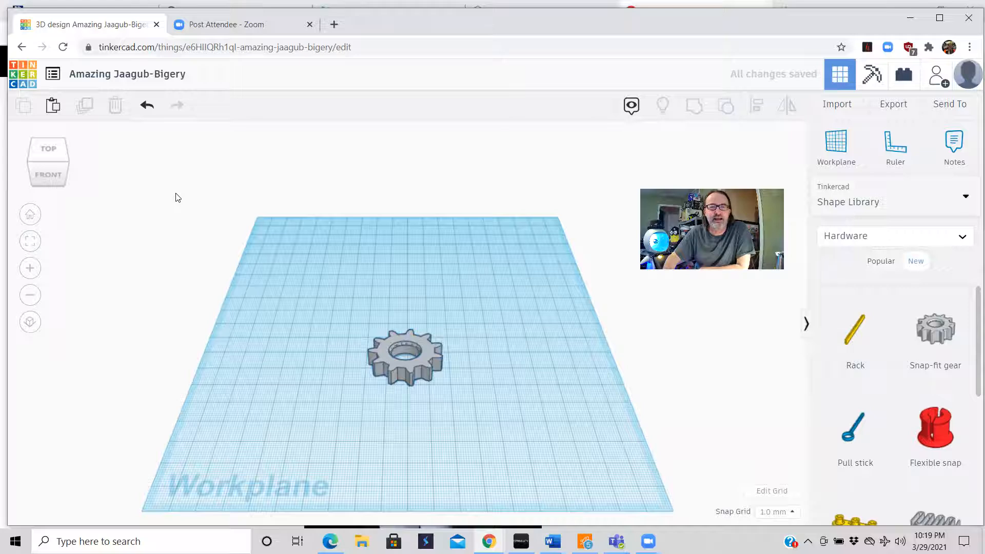
Undo the Snap-fit gear's width change and delete the gear from the workplane
{"action": "left_click", "coordinate": [148, 107]}
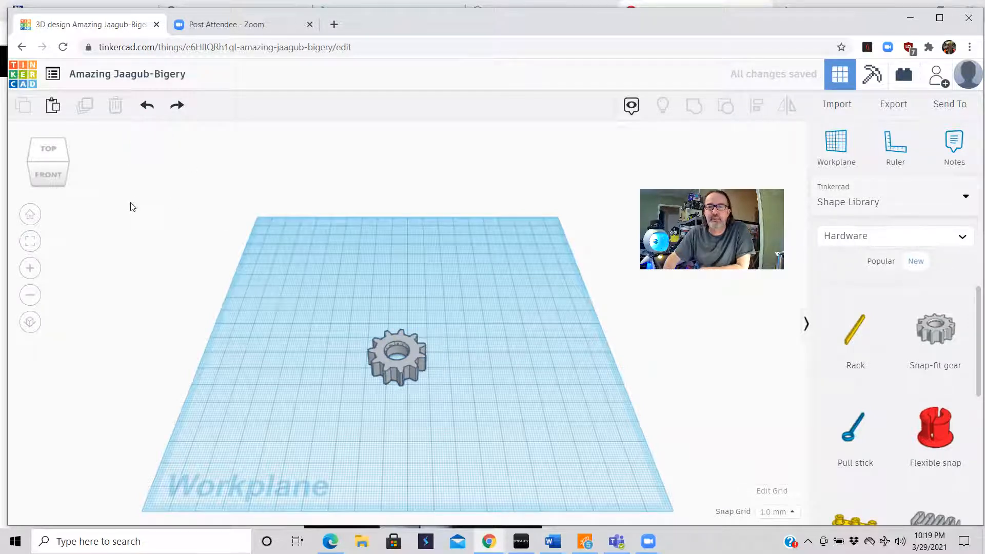
{"action": "left_click", "coordinate": [415, 348]}
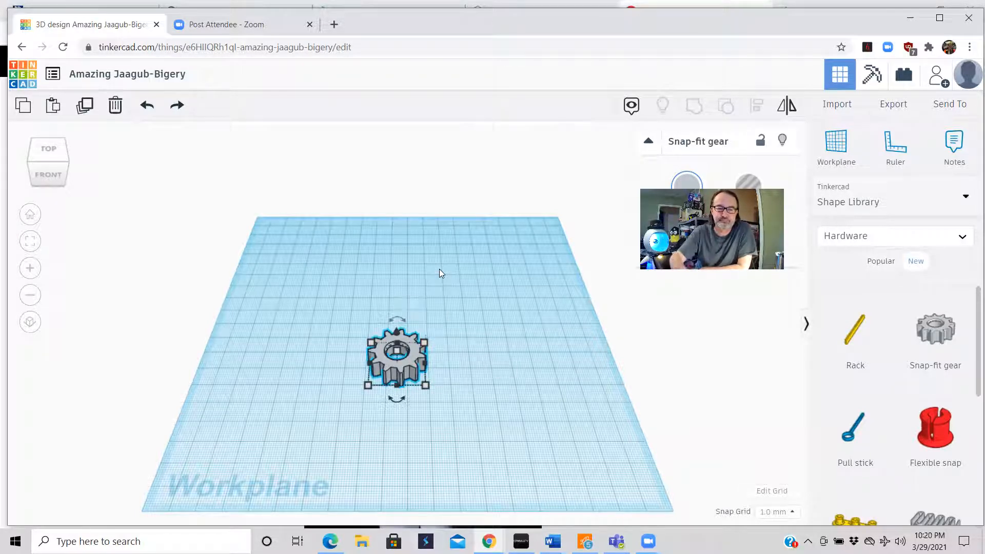
{"action": "left_click", "coordinate": [115, 106]}
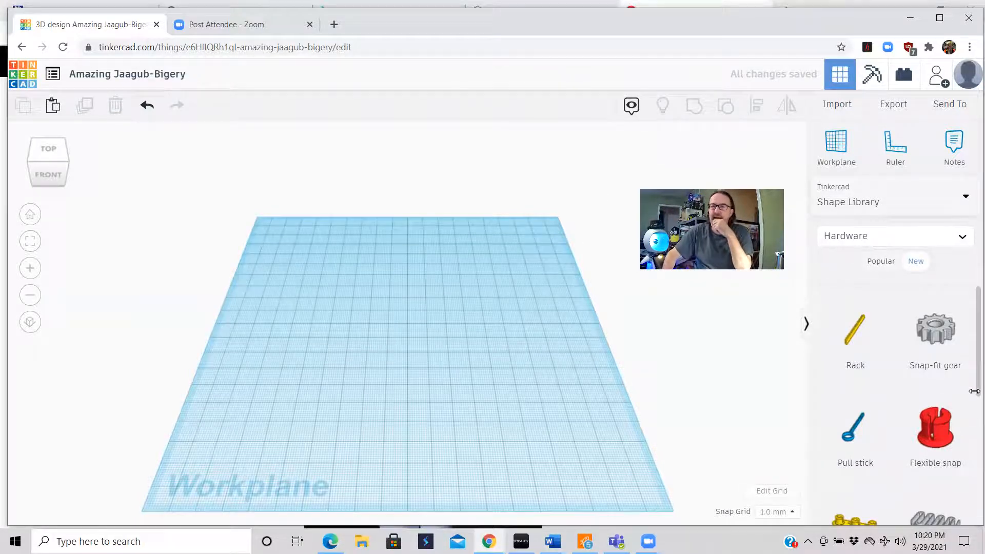
Look at the Design Starters shapes, switch the library to Basic Shapes and place a red Box near the middle of the workplane
{"action": "left_click", "coordinate": [963, 239]}
{"action": "left_click", "coordinate": [916, 270]}
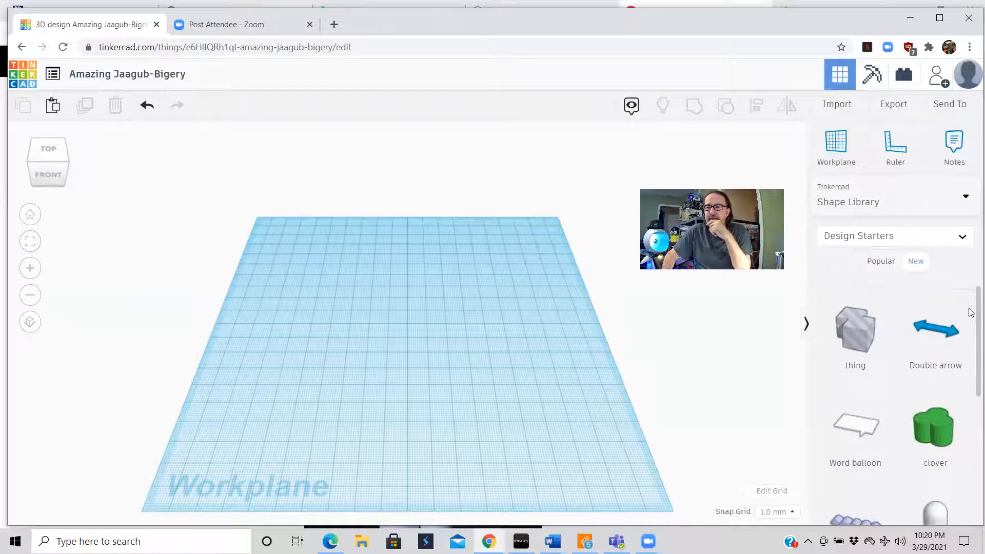
{"action": "left_click", "coordinate": [965, 197]}
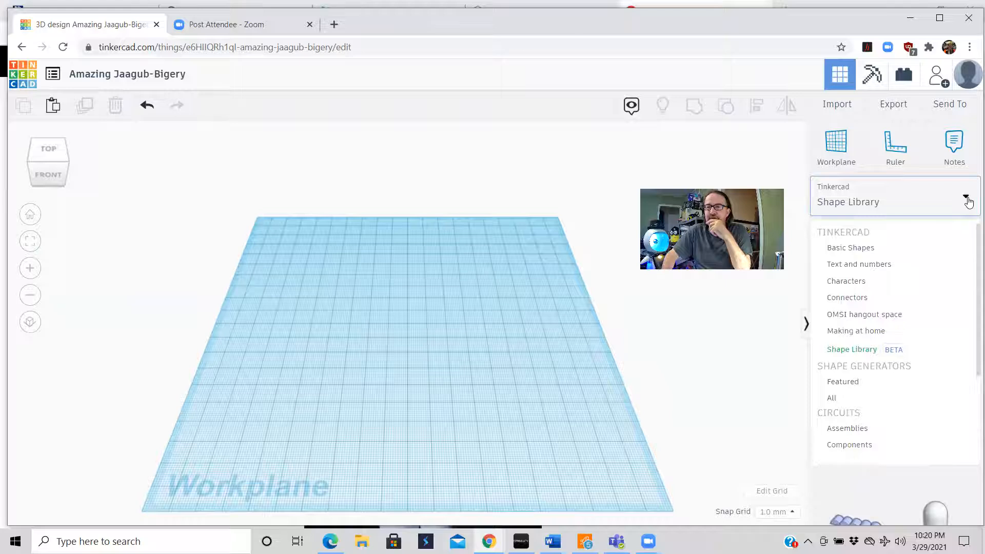
{"action": "left_click", "coordinate": [905, 249]}
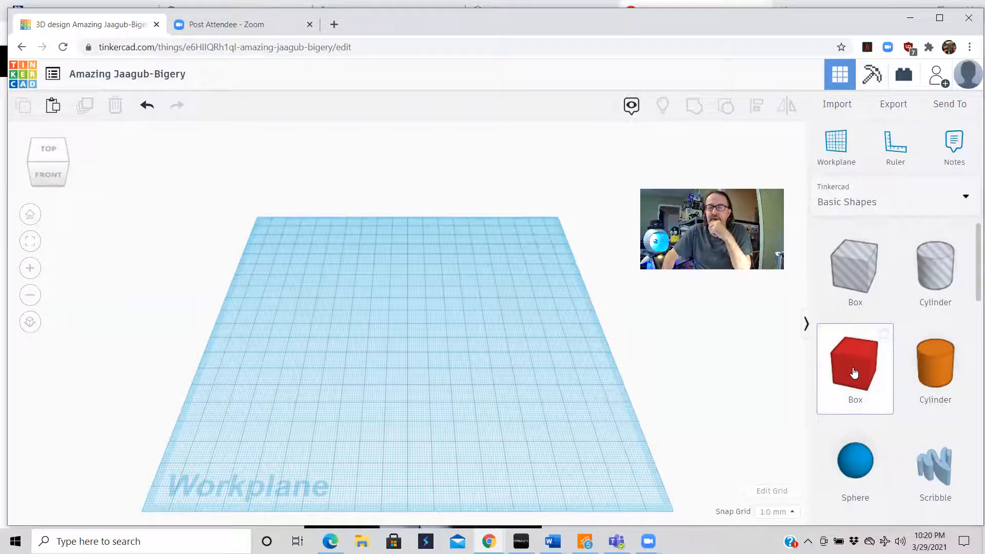
{"action": "left_click_drag", "start_coordinate": [854, 373], "coordinate": [405, 352]}
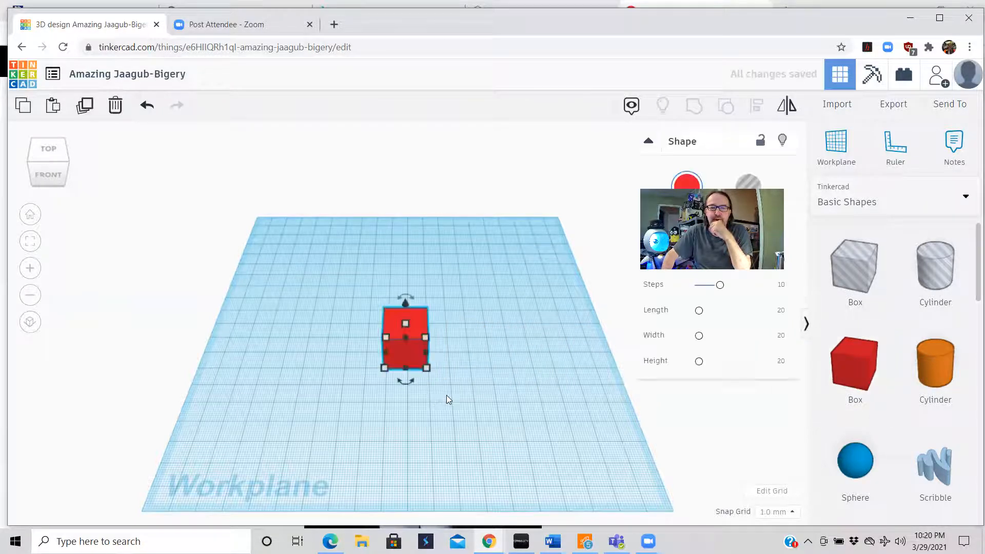
{"action": "left_click", "coordinate": [529, 398]}
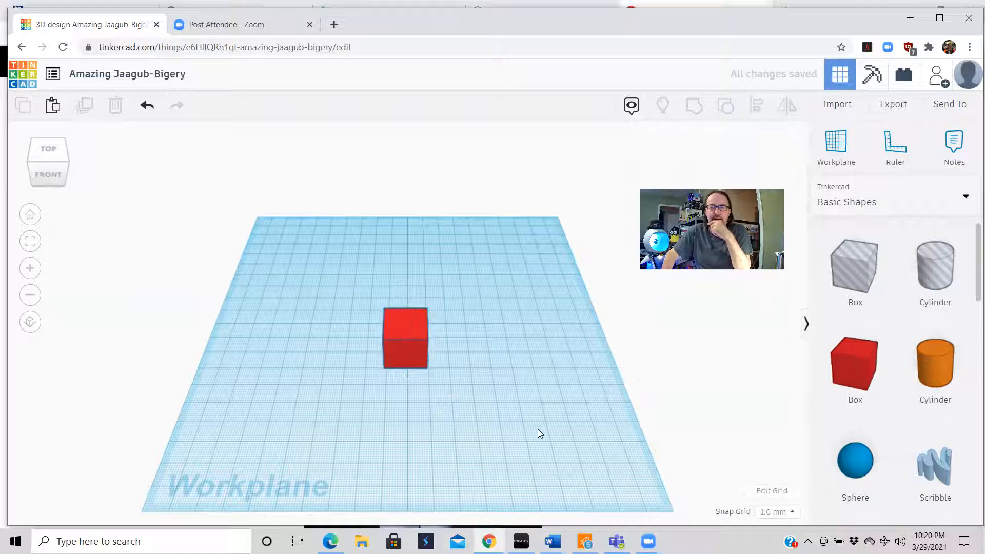
Adjust the red box's parameters to a length of about 72 mm, a width of about 95 mm and a height of about 15 mm
{"action": "left_click", "coordinate": [403, 323]}
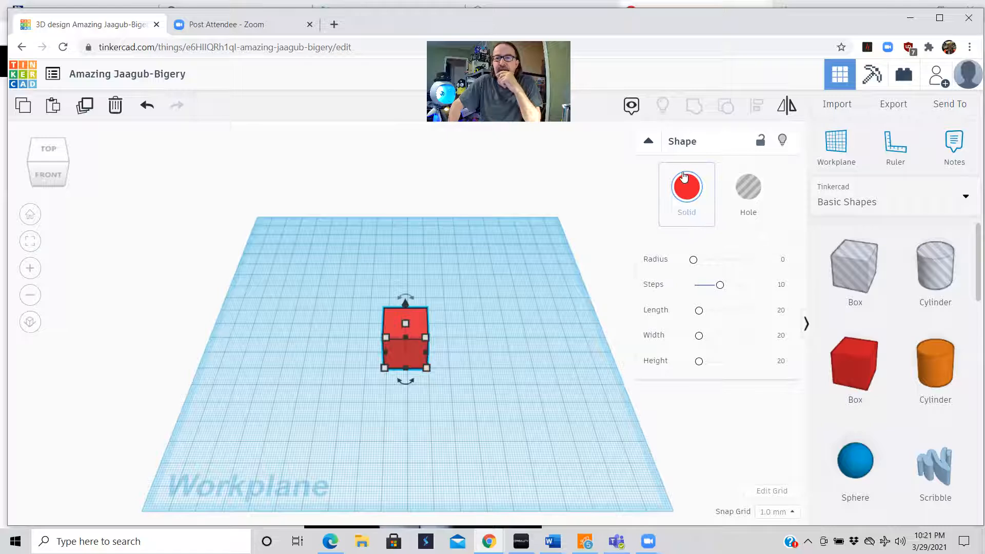
{"action": "left_click", "coordinate": [761, 144]}
{"action": "left_click", "coordinate": [760, 158]}
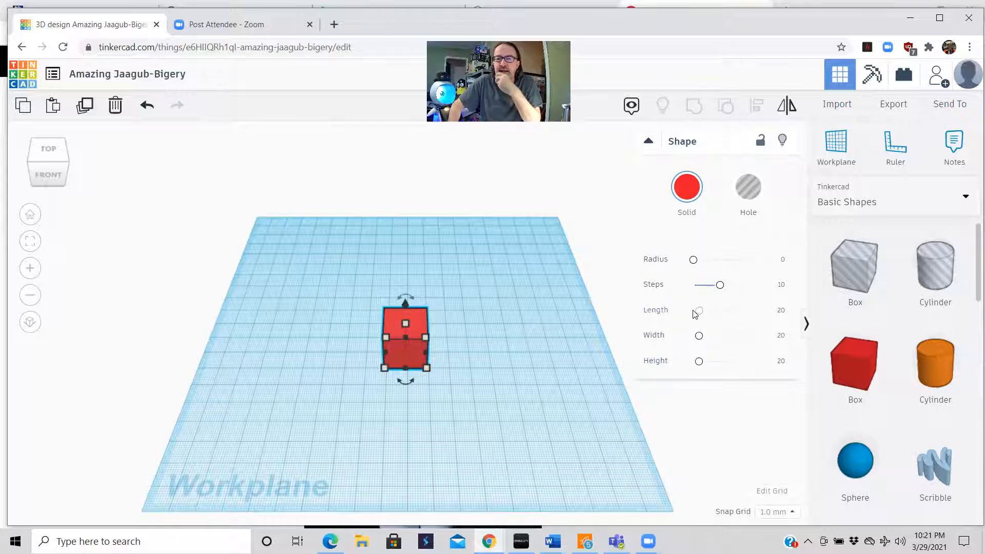
{"action": "left_click_drag", "start_coordinate": [700, 314], "coordinate": [699, 365]}
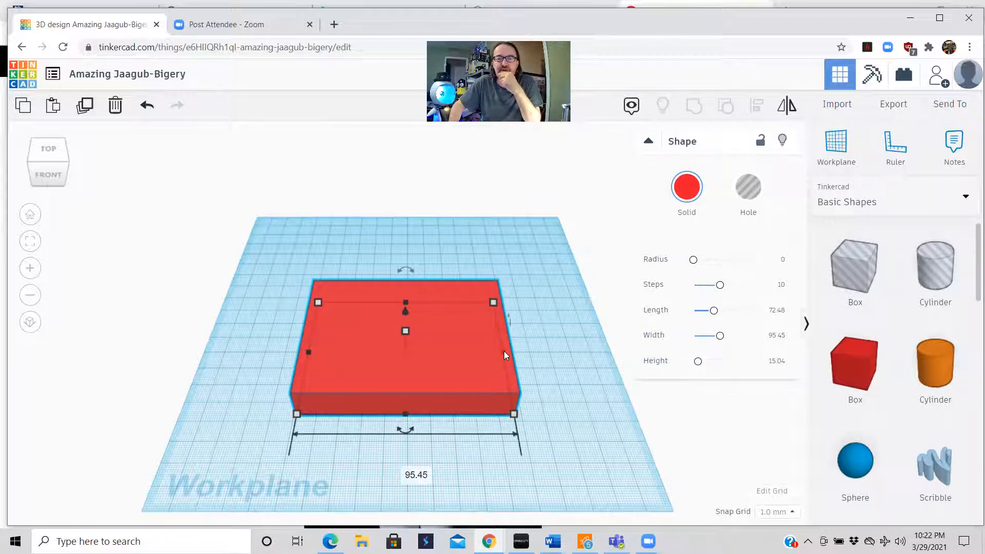
Stretch the box directly on the workplane to about 119 mm by 81 mm and 16 mm high, and lift it above the workplane
{"action": "mouse_move", "coordinate": [504, 351]}
{"action": "left_mouse_down"}
{"action": "mouse_move", "coordinate": [492, 352]}
{"action": "mouse_move", "coordinate": [506, 352]}
{"action": "left_mouse_up"}
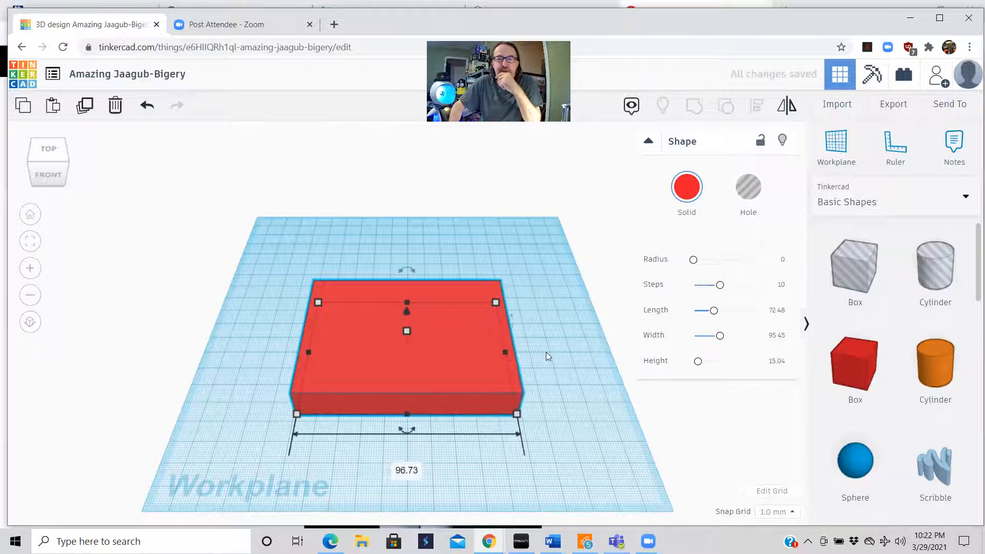
{"action": "left_click_drag", "start_coordinate": [496, 302], "coordinate": [483, 317]}
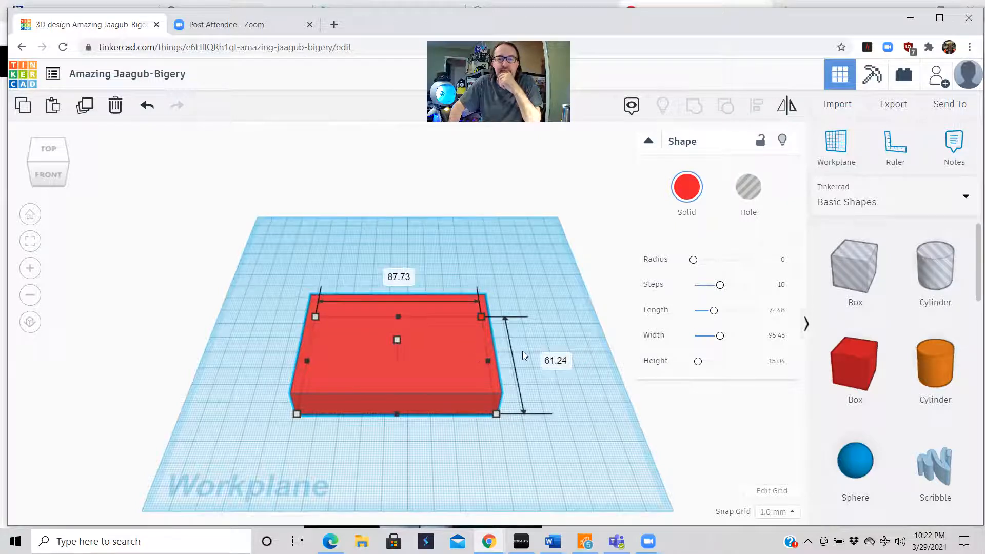
{"action": "mouse_move", "coordinate": [481, 317]}
{"action": "left_mouse_down"}
{"action": "mouse_move", "coordinate": [463, 343]}
{"action": "mouse_move", "coordinate": [467, 305]}
{"action": "left_mouse_up"}
{"action": "left_click_drag", "start_coordinate": [472, 354], "coordinate": [522, 354]}
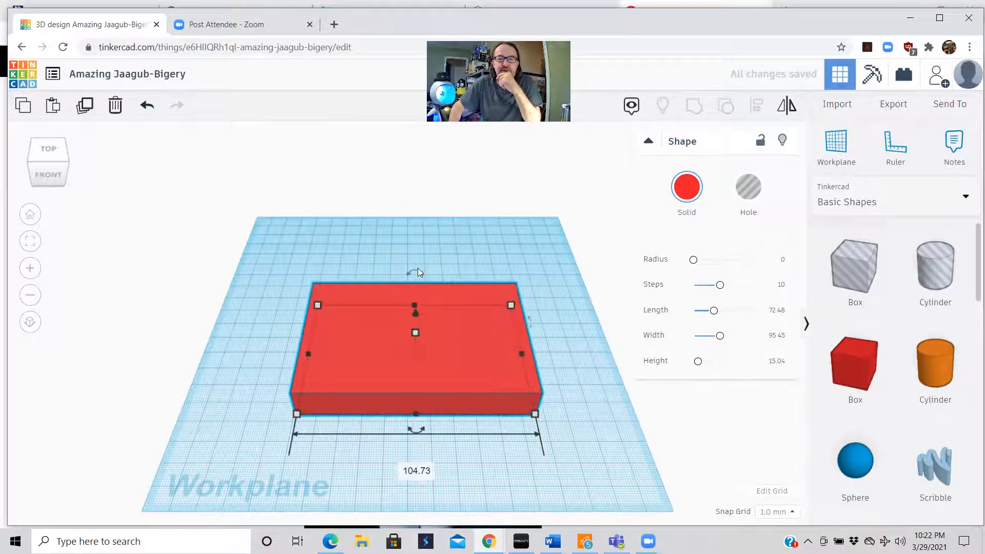
{"action": "left_click_drag", "start_coordinate": [418, 269], "coordinate": [419, 307]}
{"action": "left_click_drag", "start_coordinate": [306, 354], "coordinate": [277, 355]}
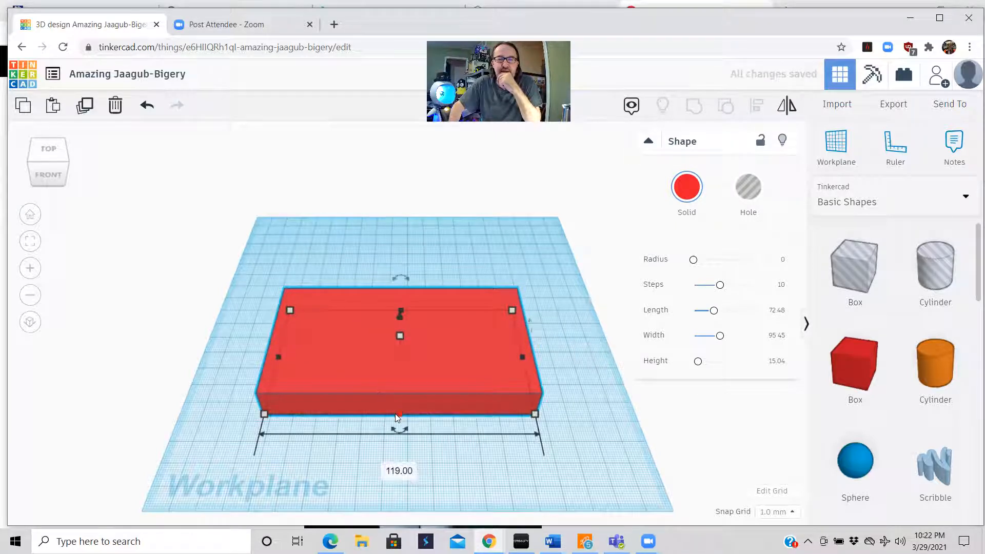
{"action": "left_click_drag", "start_coordinate": [401, 416], "coordinate": [406, 443]}
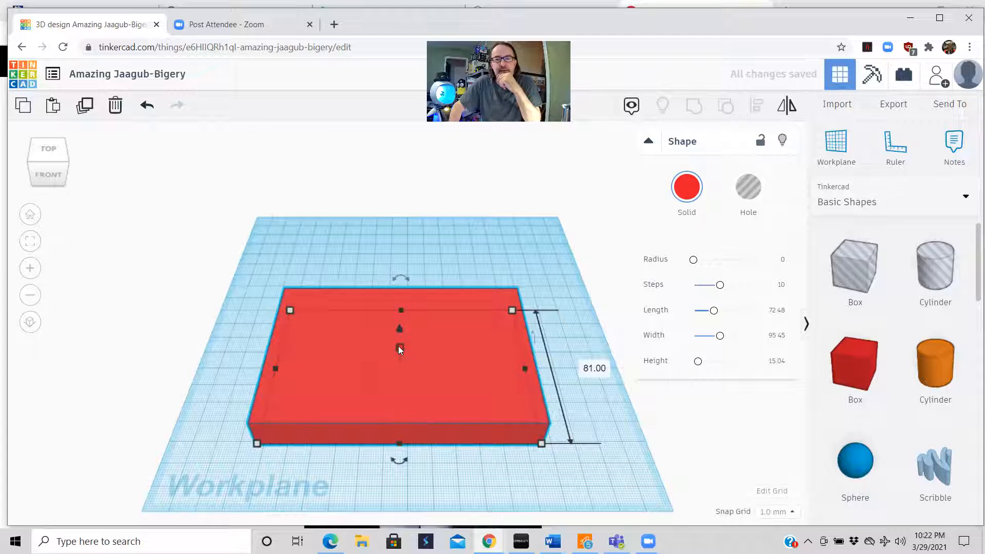
{"action": "left_click_drag", "start_coordinate": [399, 350], "coordinate": [409, 295]}
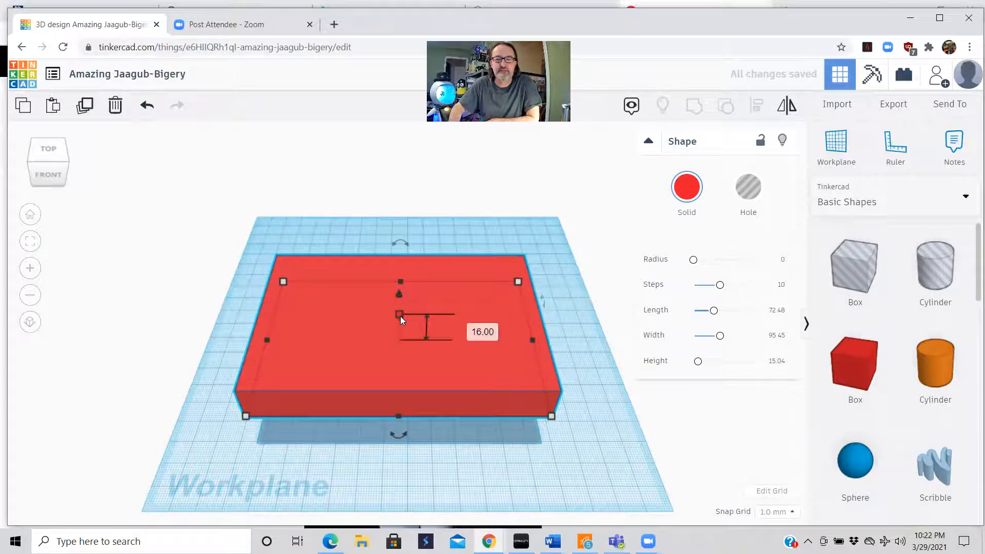
Rotate the raised box a quarter turn in the front view so that it stands on end
{"action": "right_click_drag", "start_coordinate": [566, 460], "coordinate": [565, 423]}
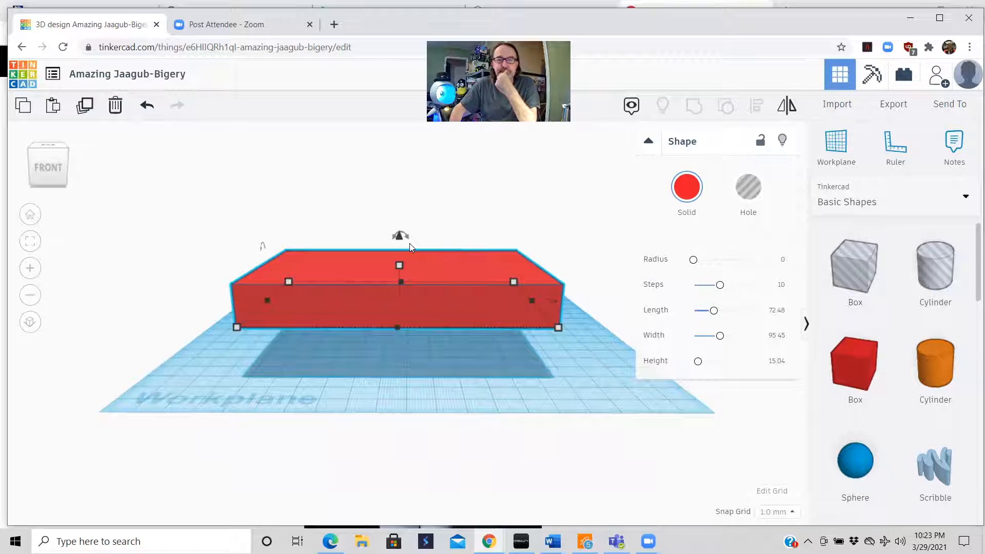
{"action": "left_click_drag", "start_coordinate": [408, 241], "coordinate": [409, 241]}
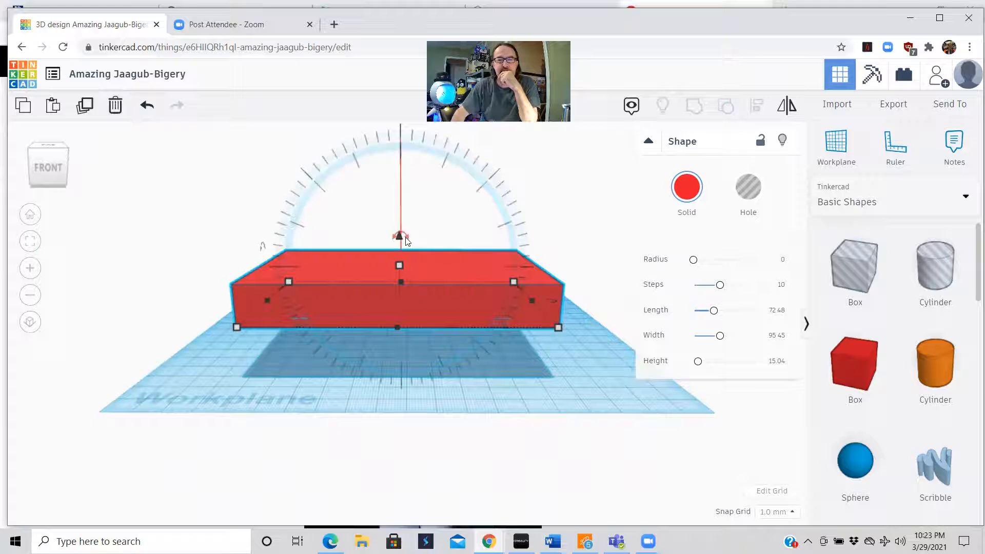
{"action": "left_click_drag", "start_coordinate": [409, 237], "coordinate": [413, 269]}
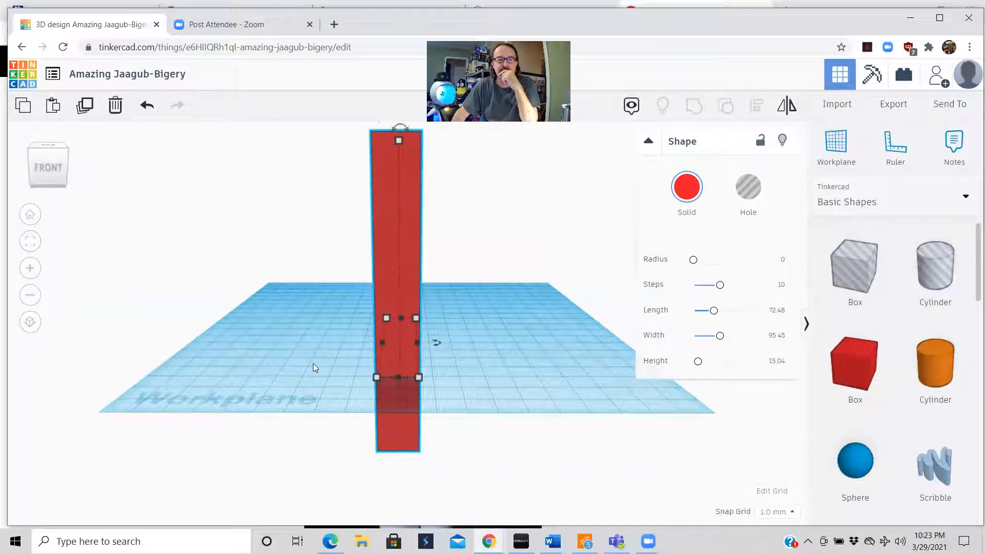
Raise the upright box so that its lower end no longer passes through the workplane, and deselect it
{"action": "left_click", "coordinate": [29, 215]}
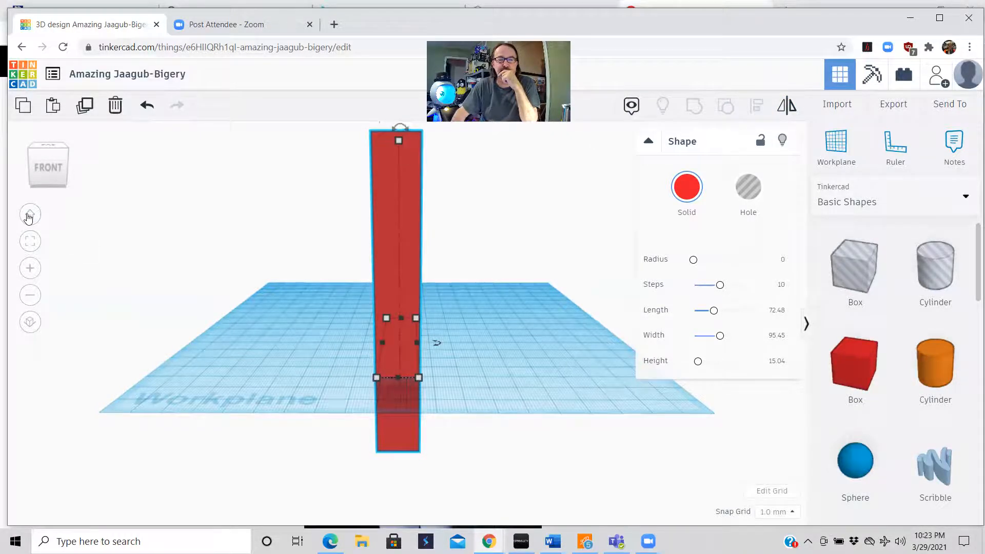
{"action": "right_click_drag", "start_coordinate": [259, 281], "coordinate": [255, 258]}
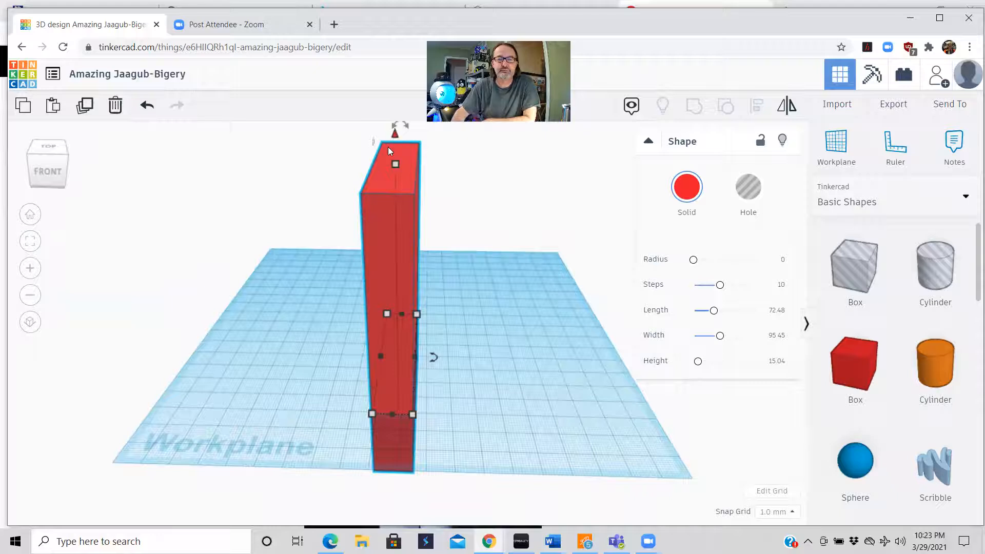
{"action": "scroll", "coordinate": [357, 230], "scroll_direction": "down", "scroll_amount": 3}
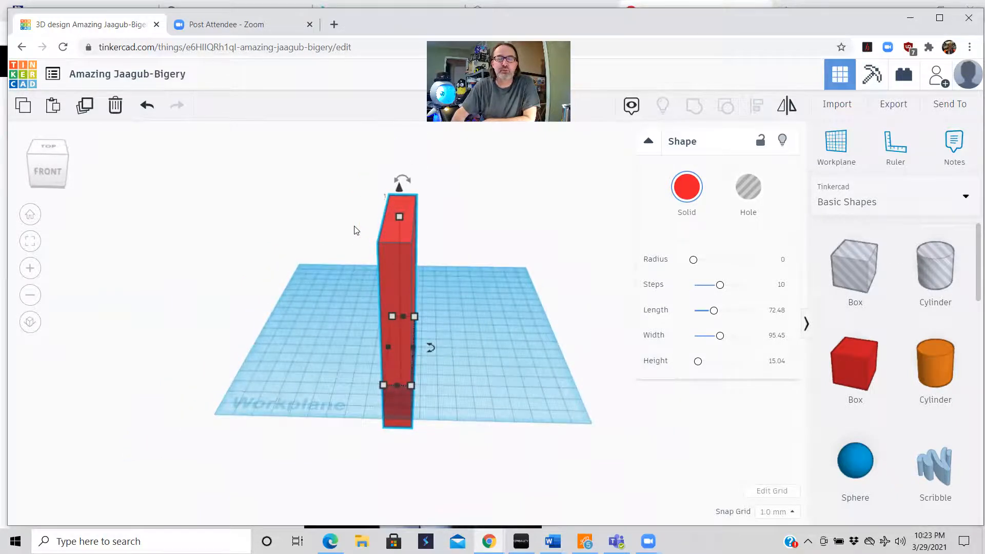
{"action": "scroll", "coordinate": [356, 230], "scroll_direction": "up", "scroll_amount": 6}
{"action": "scroll", "coordinate": [355, 230], "scroll_direction": "down", "scroll_amount": 5}
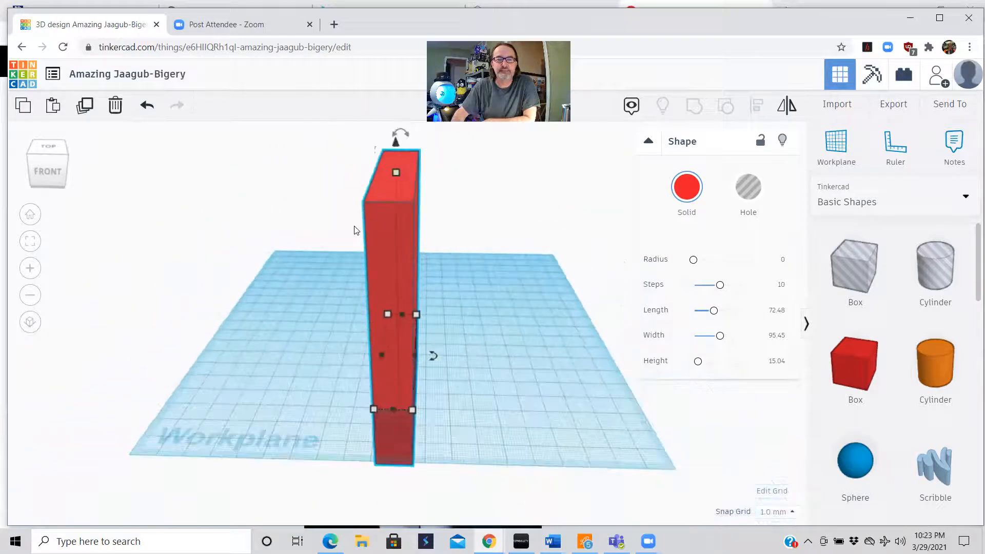
{"action": "scroll", "coordinate": [354, 230], "scroll_direction": "down", "scroll_amount": 1}
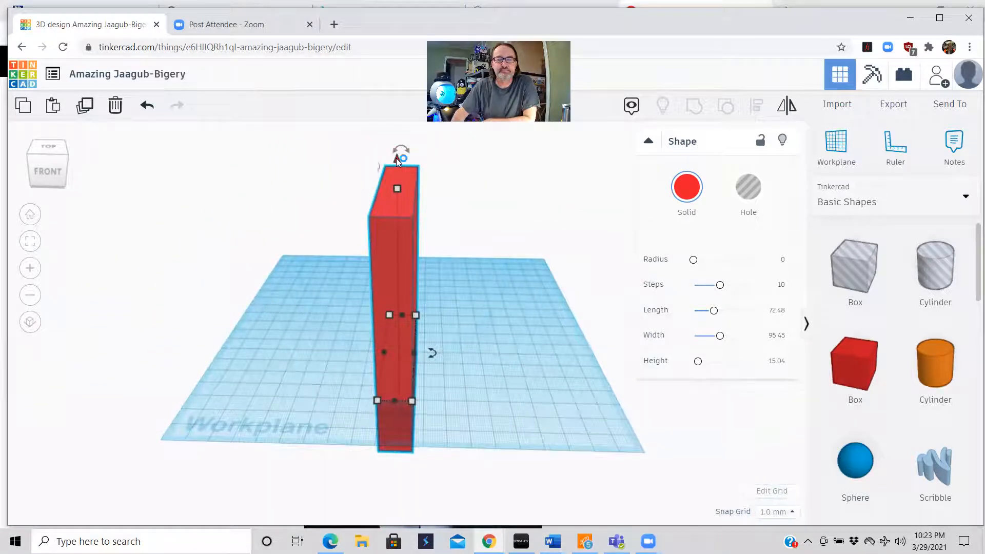
{"action": "left_click_drag", "start_coordinate": [397, 158], "coordinate": [390, 83]}
{"action": "left_click", "coordinate": [517, 340]}
Delete the upright red box from the workplane
{"action": "mouse_move", "coordinate": [517, 341]}
{"action": "right_mouse_down"}
{"action": "mouse_move", "coordinate": [553, 310]}
{"action": "mouse_move", "coordinate": [593, 320]}
{"action": "mouse_move", "coordinate": [629, 303]}
{"action": "mouse_move", "coordinate": [629, 312]}
{"action": "mouse_move", "coordinate": [506, 347]}
{"action": "mouse_move", "coordinate": [515, 354]}
{"action": "mouse_move", "coordinate": [549, 338]}
{"action": "mouse_move", "coordinate": [396, 373]}
{"action": "mouse_move", "coordinate": [273, 374]}
{"action": "mouse_move", "coordinate": [189, 359]}
{"action": "mouse_move", "coordinate": [139, 301]}
{"action": "mouse_move", "coordinate": [156, 326]}
{"action": "mouse_move", "coordinate": [273, 374]}
{"action": "mouse_move", "coordinate": [357, 373]}
{"action": "mouse_move", "coordinate": [472, 341]}
{"action": "mouse_move", "coordinate": [519, 343]}
{"action": "mouse_move", "coordinate": [519, 357]}
{"action": "right_mouse_up"}
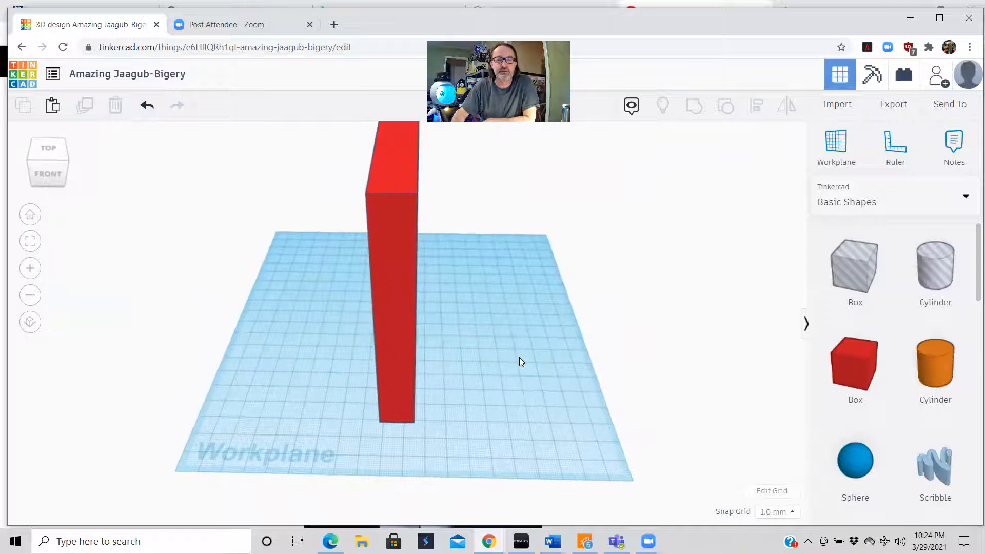
{"action": "left_click", "coordinate": [406, 199]}
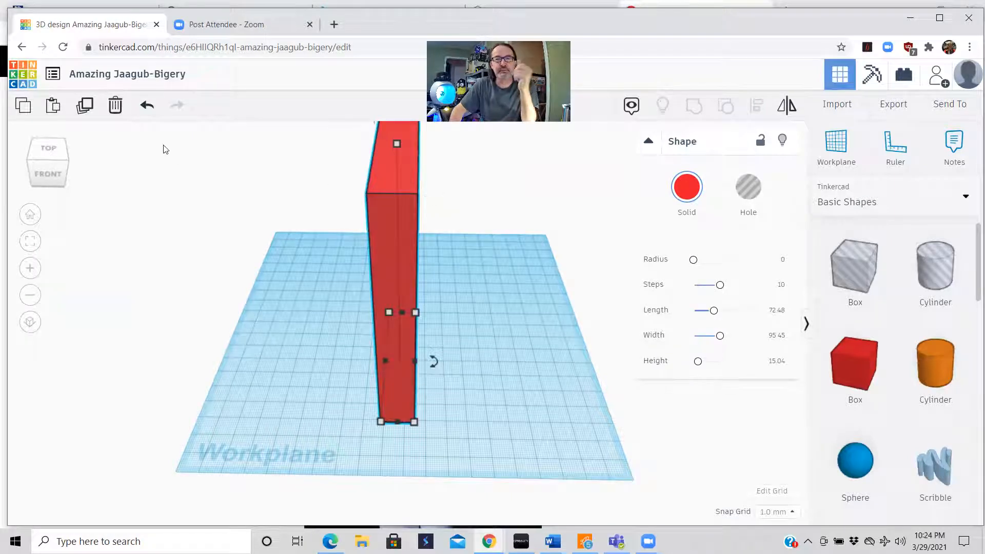
{"action": "left_click", "coordinate": [116, 106]}
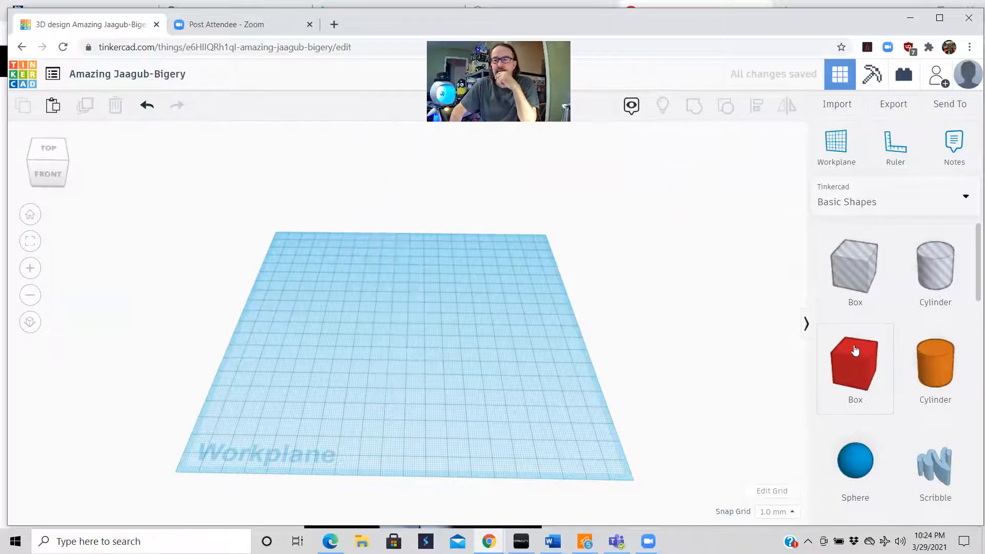
Place a solid red box near the middle of the workplane and delete it
{"action": "left_click_drag", "start_coordinate": [563, 363], "coordinate": [424, 333]}
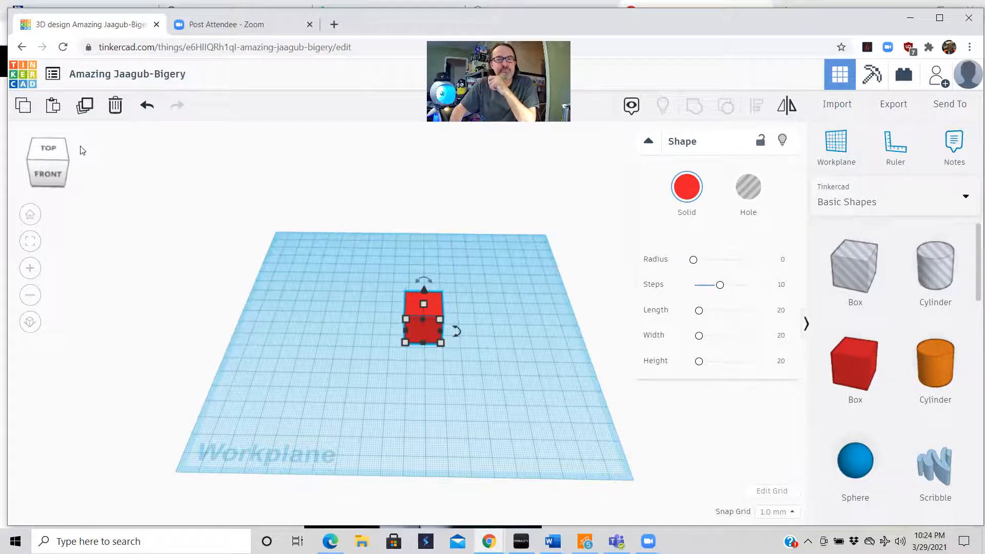
{"action": "left_click", "coordinate": [115, 106]}
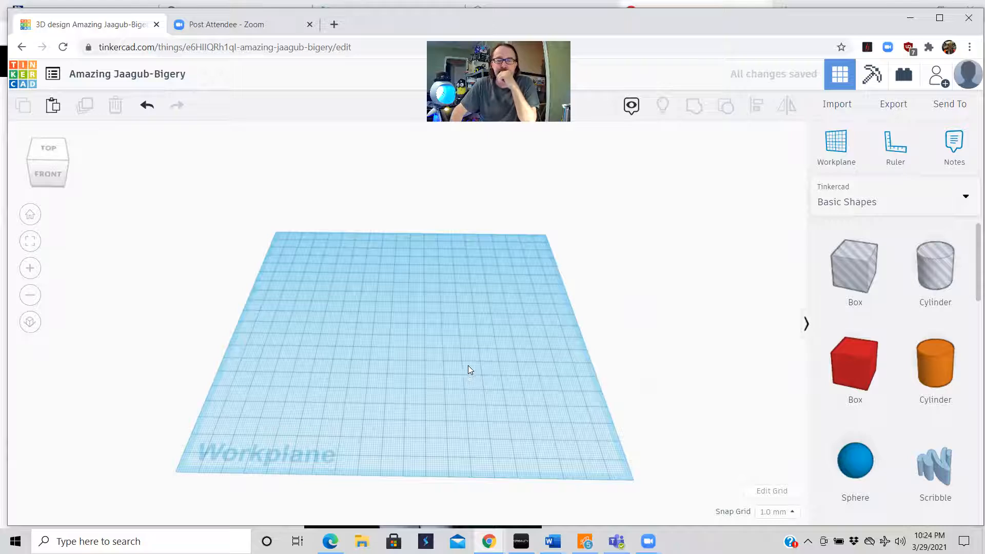
{"action": "left_click", "coordinate": [29, 214]}
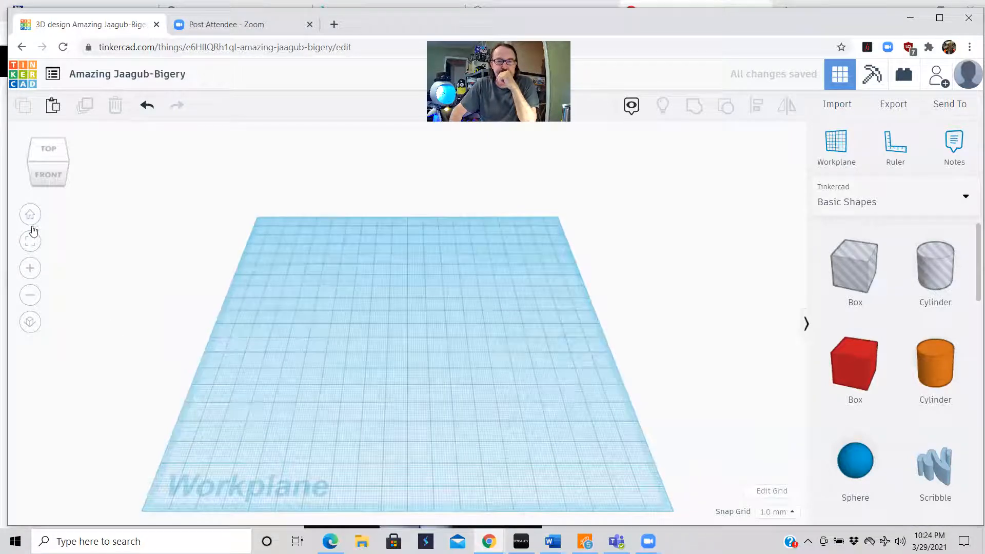
Place a cylinder near the middle of the workplane, switch it to a hole and back to solid, and deselect it
{"action": "left_click_drag", "start_coordinate": [937, 364], "coordinate": [403, 337]}
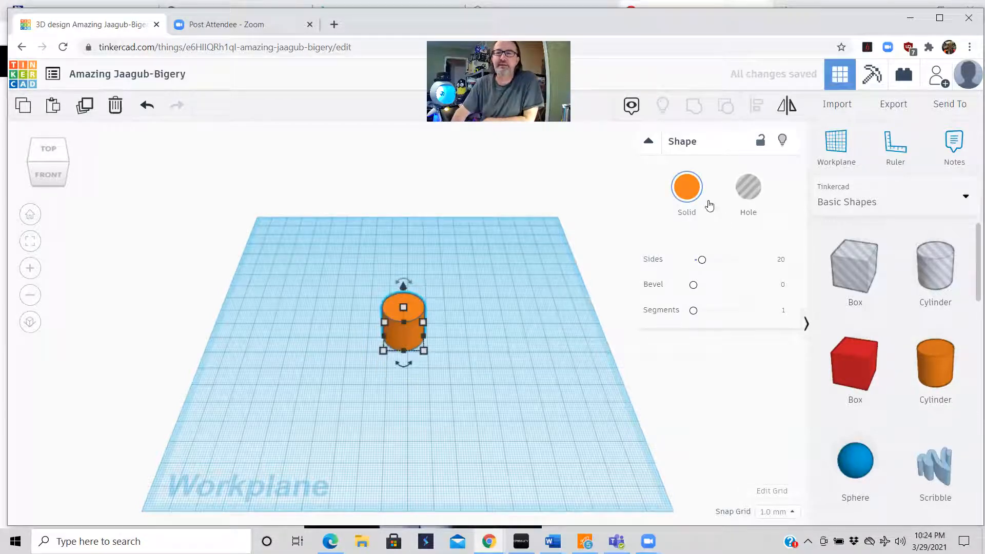
{"action": "left_click", "coordinate": [746, 188]}
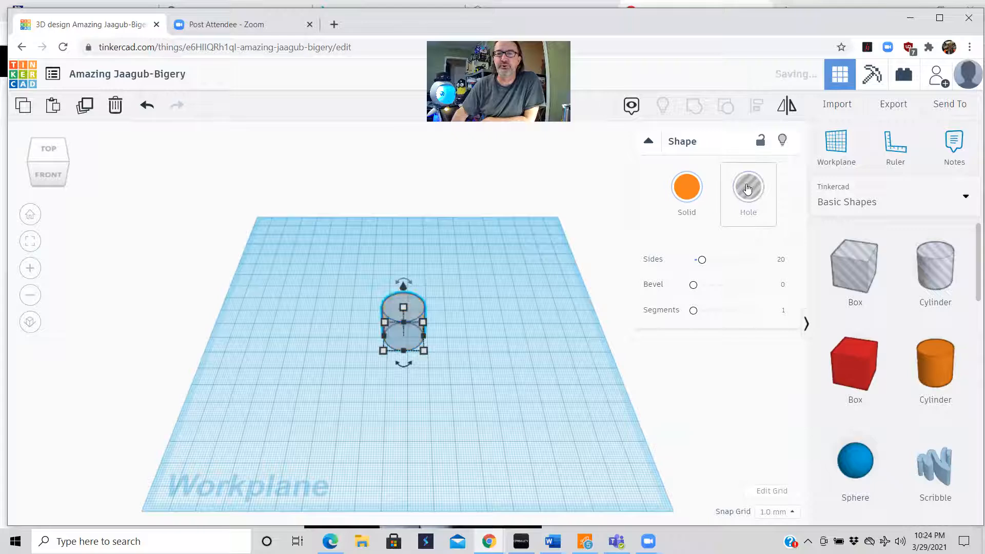
{"action": "left_click", "coordinate": [690, 190]}
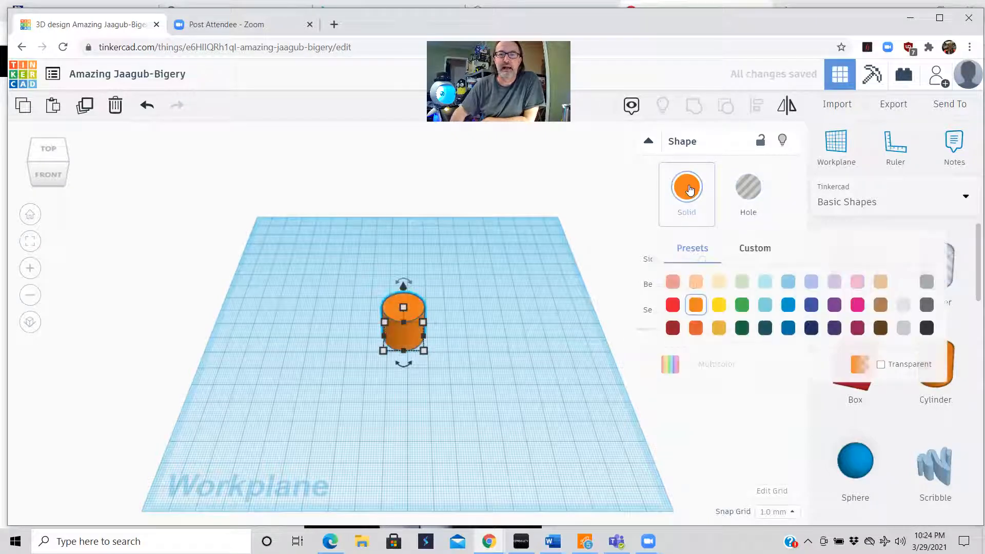
{"action": "left_click", "coordinate": [537, 313]}
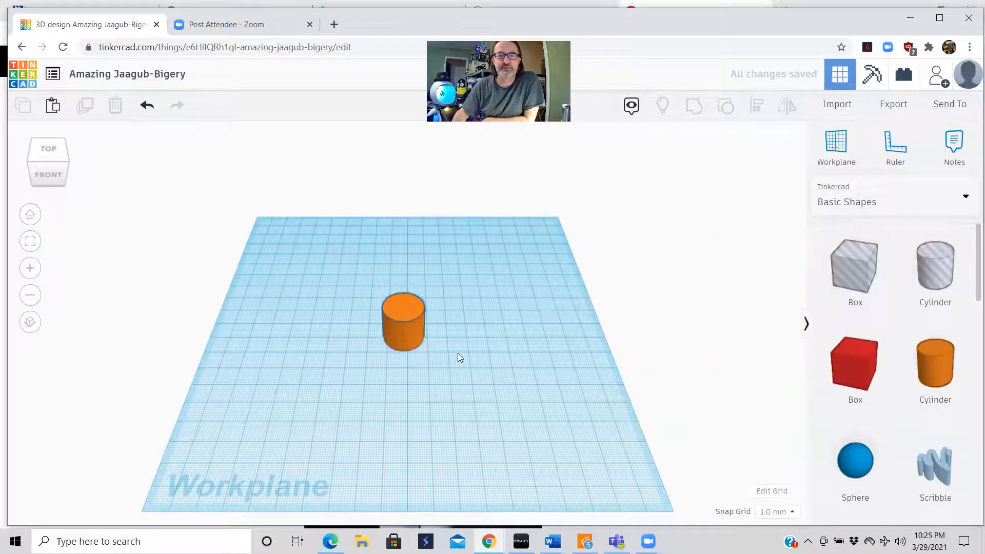
Stretch the cylinder to about 40 mm wide and 34 mm deep, and deselect it
{"action": "left_click", "coordinate": [404, 312]}
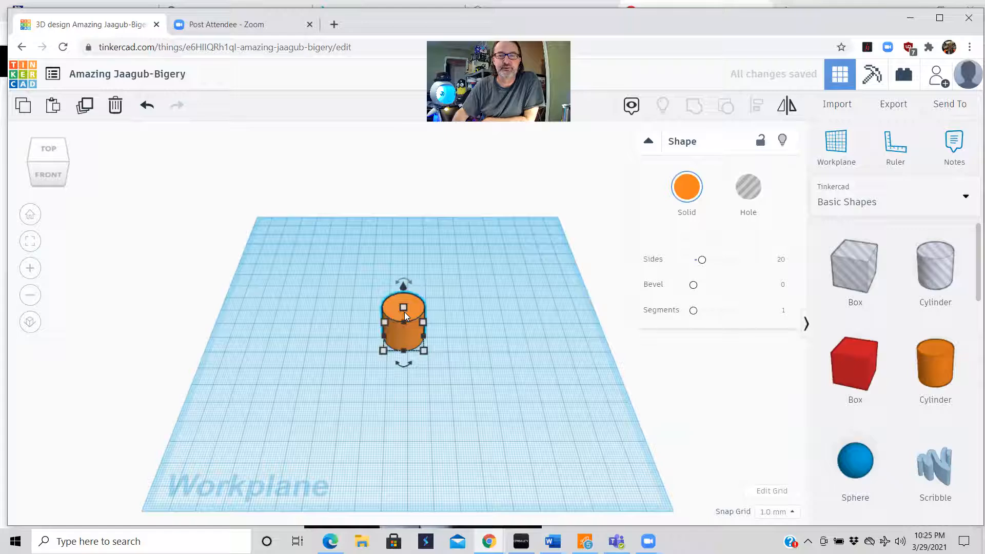
{"action": "left_click_drag", "start_coordinate": [423, 337], "coordinate": [462, 340]}
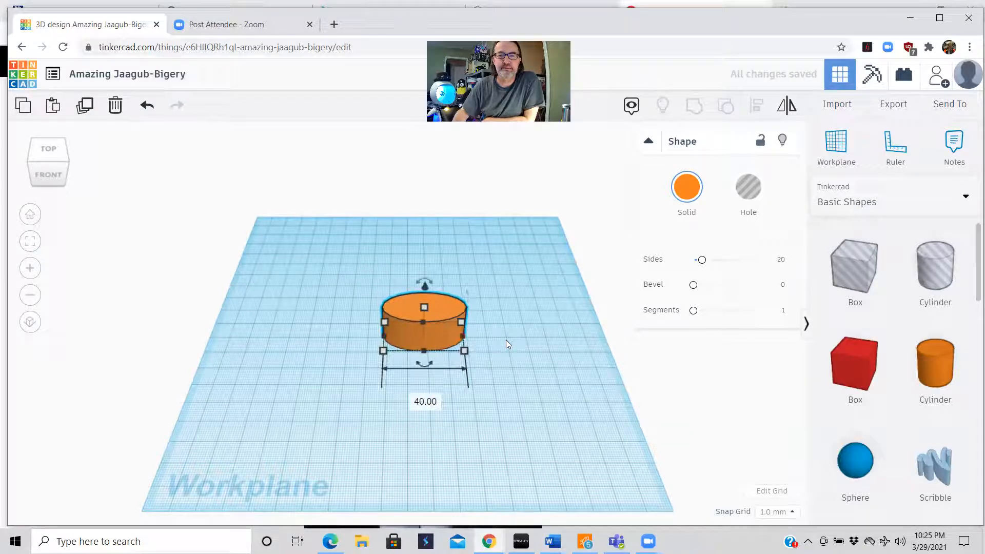
{"action": "right_click_drag", "start_coordinate": [506, 339], "coordinate": [497, 401]}
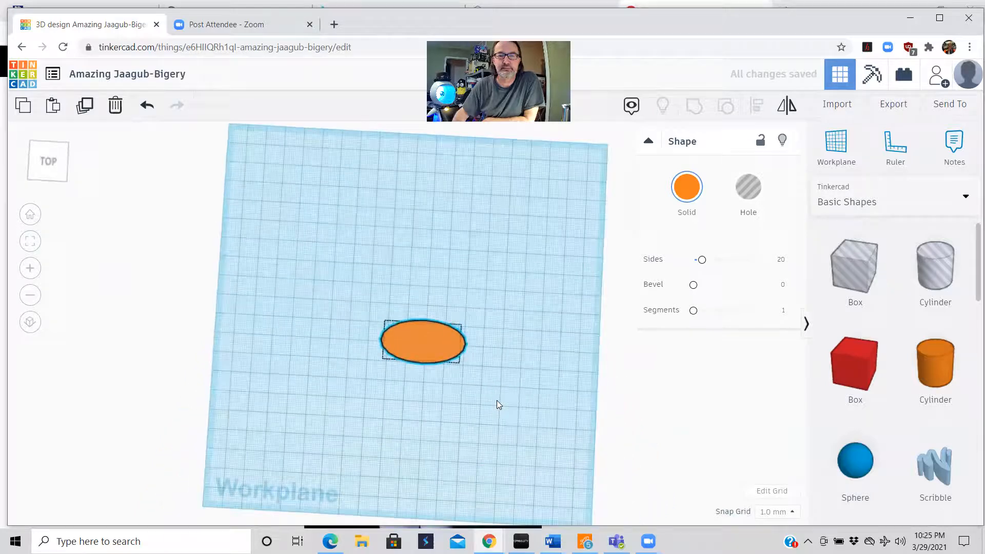
{"action": "left_click_drag", "start_coordinate": [424, 321], "coordinate": [421, 292]}
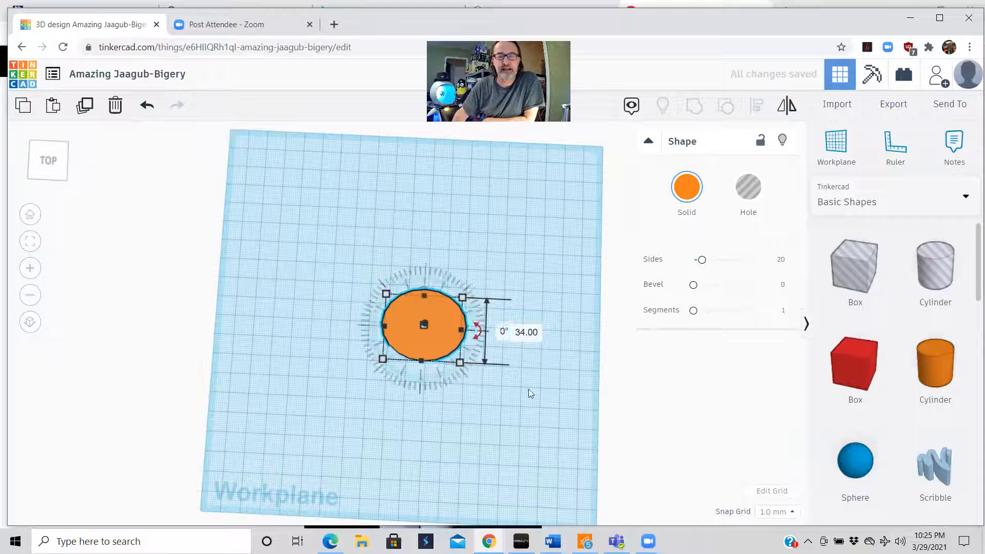
{"action": "left_click", "coordinate": [554, 384]}
Place a second cylinder in front of the wide one and turn it into a hole
{"action": "right_click_drag", "start_coordinate": [528, 369], "coordinate": [537, 315]}
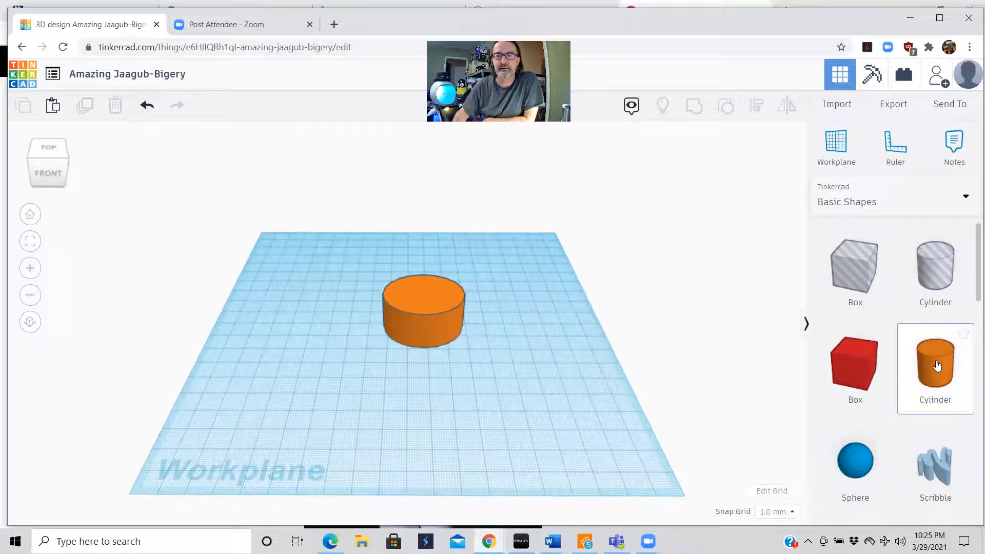
{"action": "left_click_drag", "start_coordinate": [937, 365], "coordinate": [427, 391]}
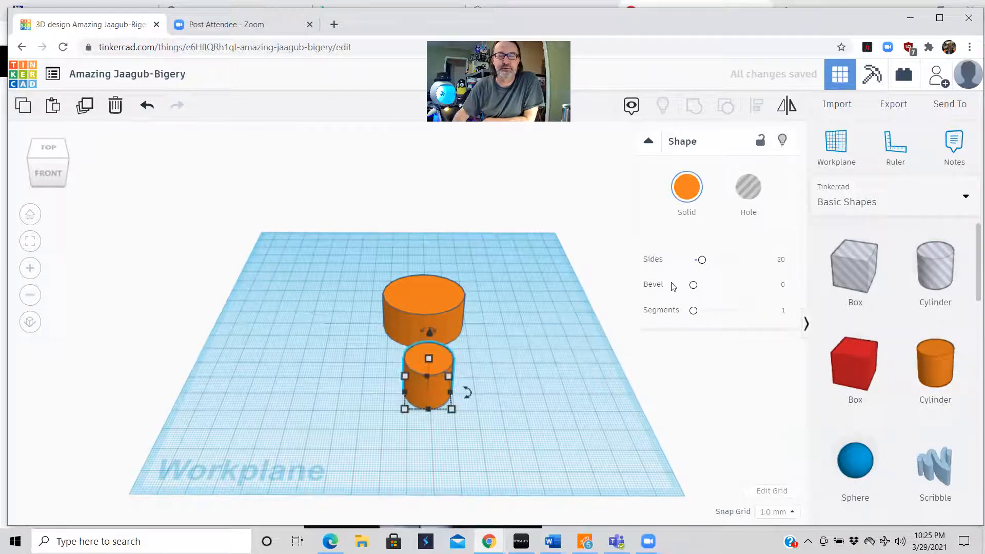
{"action": "left_click", "coordinate": [753, 193]}
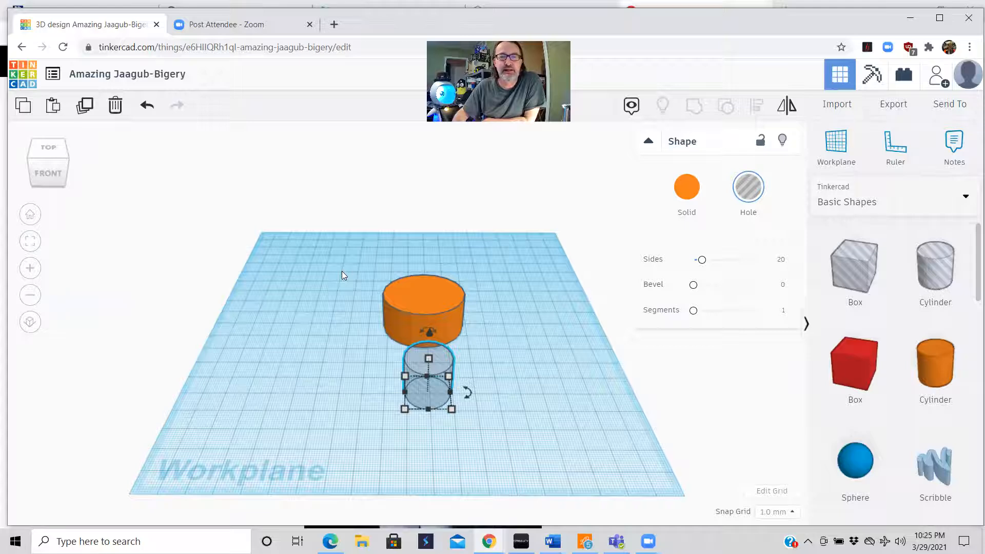
Select both cylinders and align their centres front to back so that the hole sits inside the solid cylinder
{"action": "left_click_drag", "start_coordinate": [342, 271], "coordinate": [520, 434]}
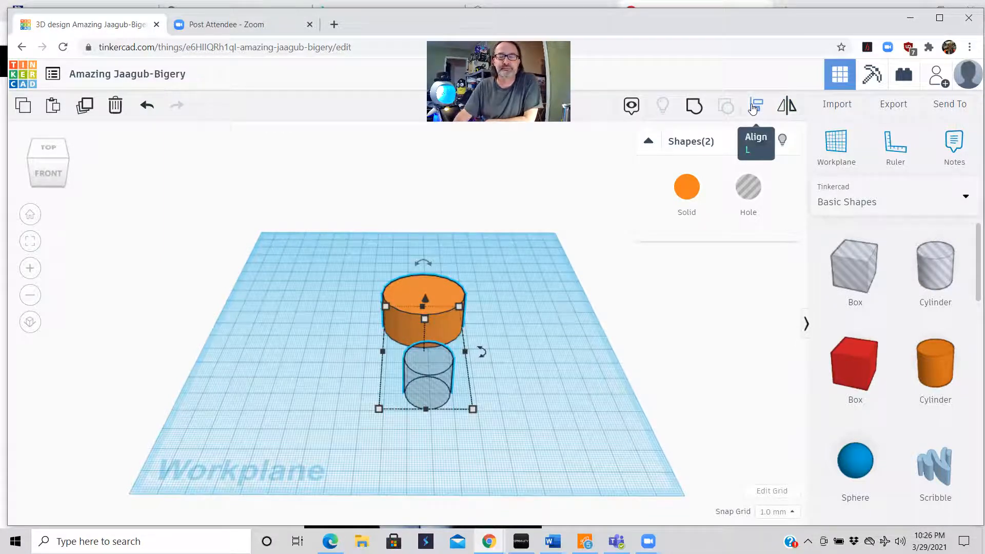
{"action": "left_click", "coordinate": [556, 310]}
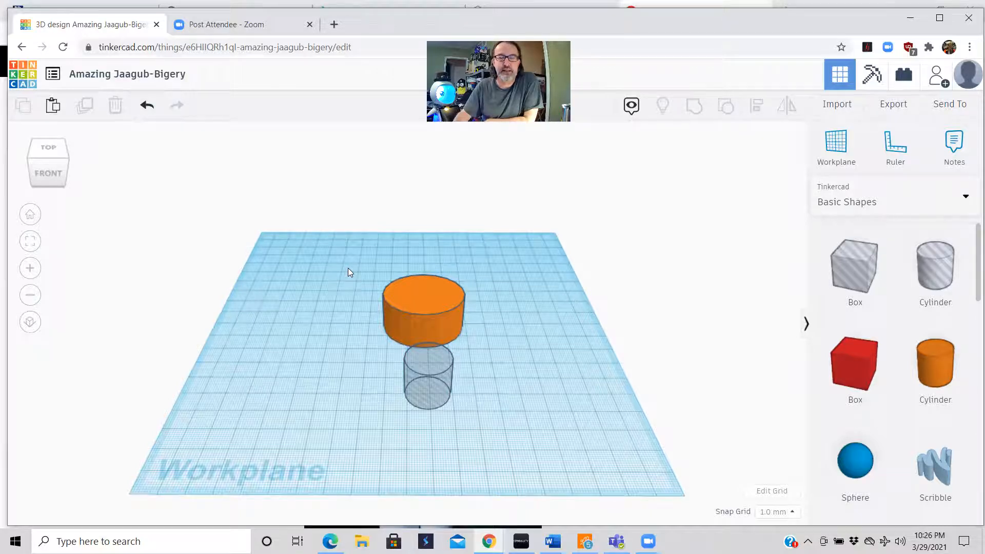
{"action": "left_click_drag", "start_coordinate": [348, 268], "coordinate": [521, 428]}
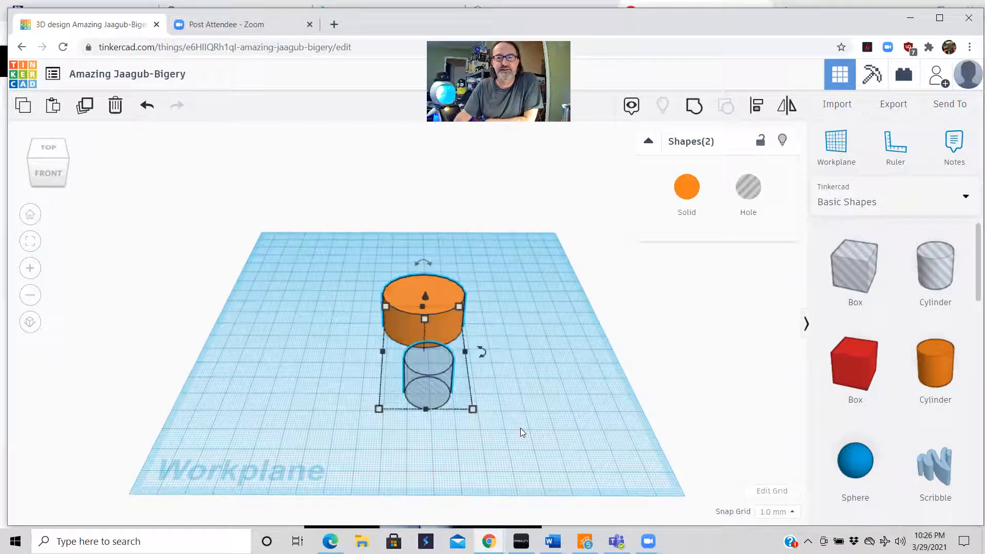
{"action": "left_click", "coordinate": [759, 109]}
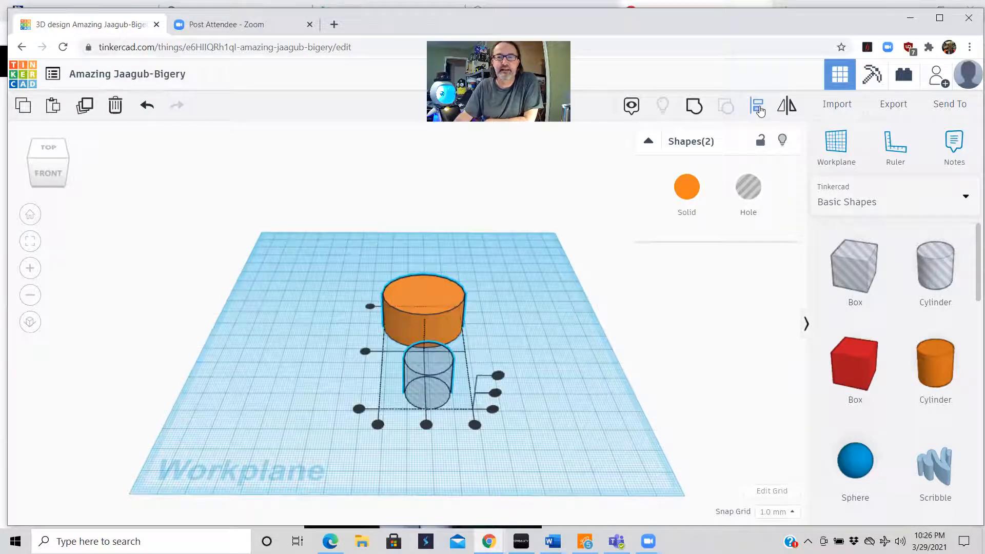
{"action": "left_click", "coordinate": [759, 110]}
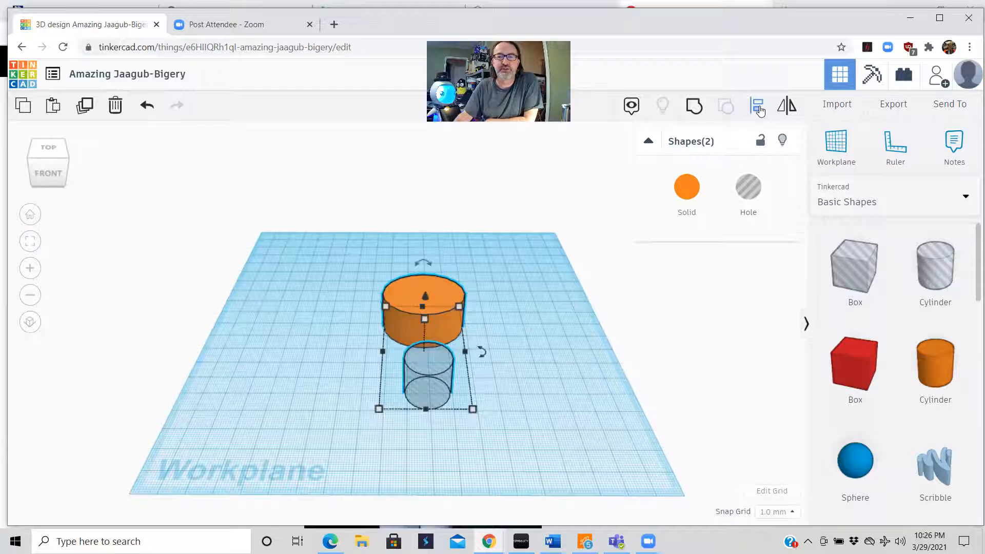
{"action": "left_click", "coordinate": [759, 110]}
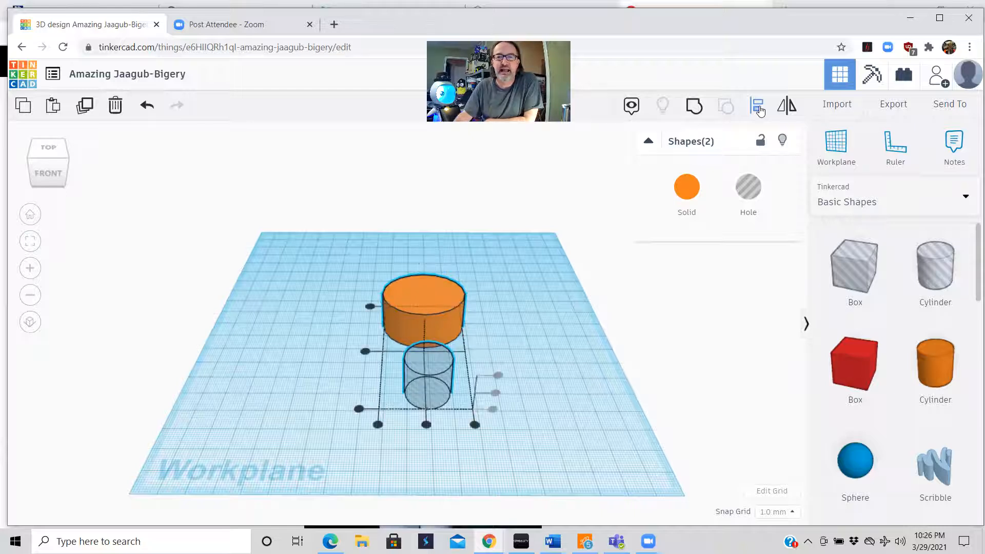
{"action": "left_click", "coordinate": [365, 353]}
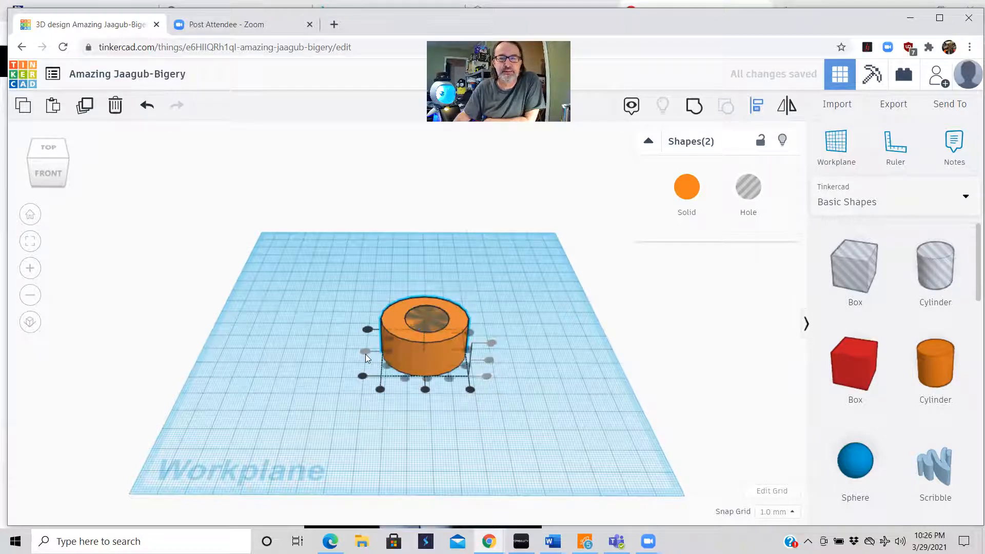
Try aligning the hole with the solid cylinder's front and back edges, and restore the centred alignment
{"action": "left_click", "coordinate": [362, 376]}
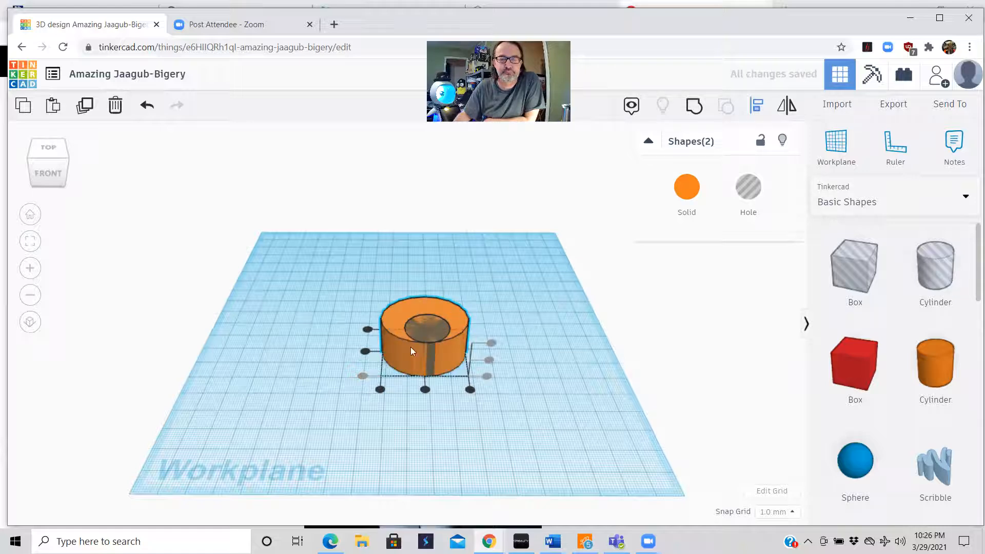
{"action": "key", "text": "ctrl+z"}
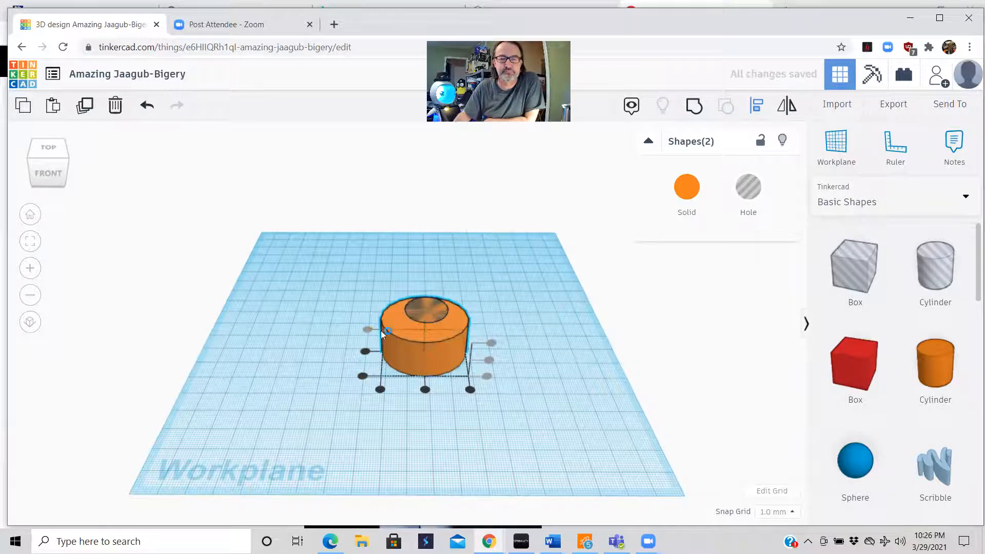
{"action": "key", "text": "ctrl+z"}
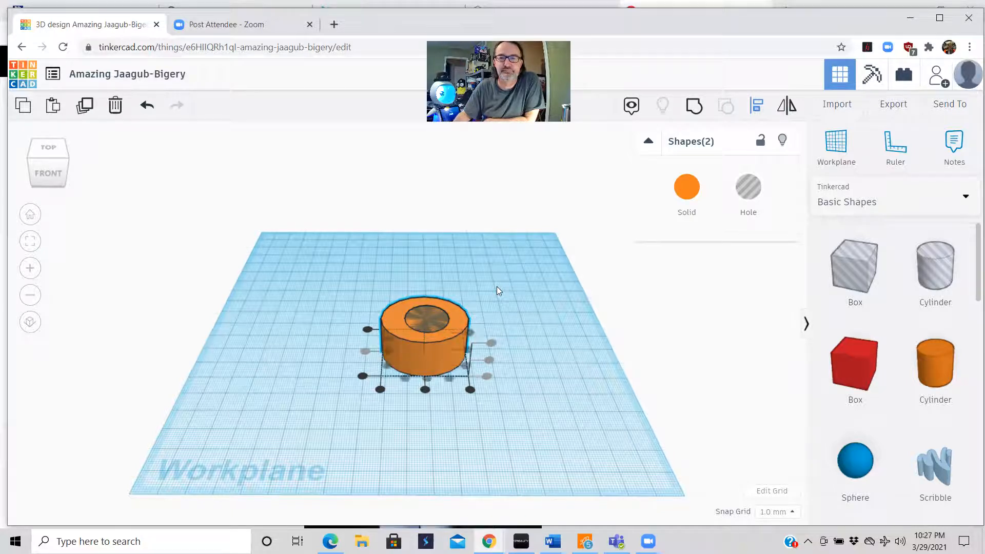
Resize the two aligned cylinders together to about 55 mm wide and 46 mm deep, reduce their height, and deselect them
{"action": "left_click", "coordinate": [497, 286]}
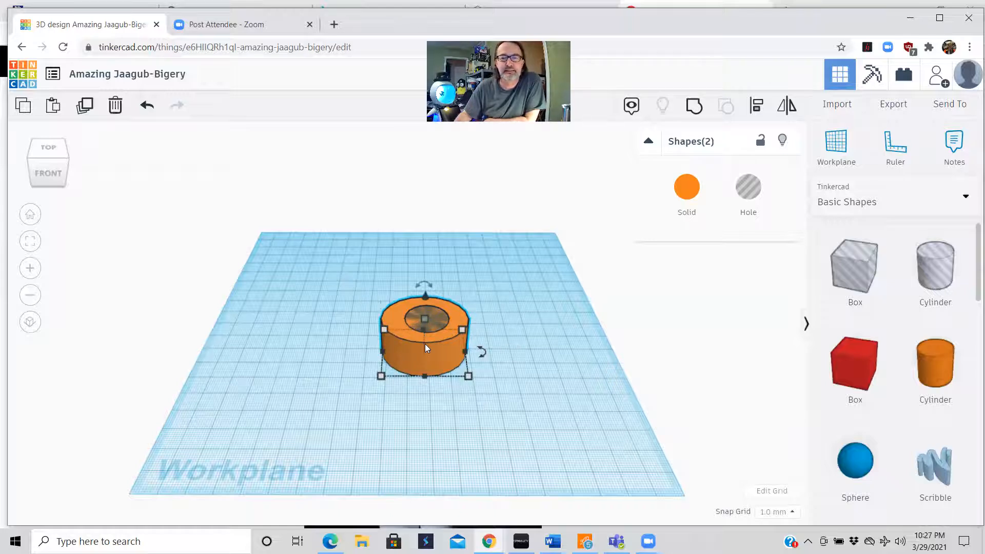
{"action": "left_click_drag", "start_coordinate": [520, 401], "coordinate": [546, 416]}
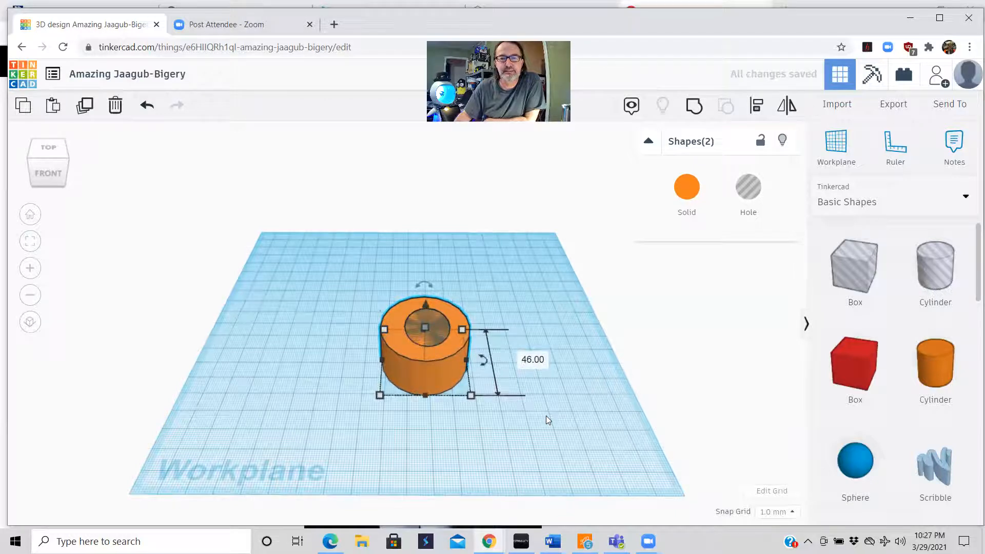
{"action": "left_click_drag", "start_coordinate": [466, 361], "coordinate": [498, 360]}
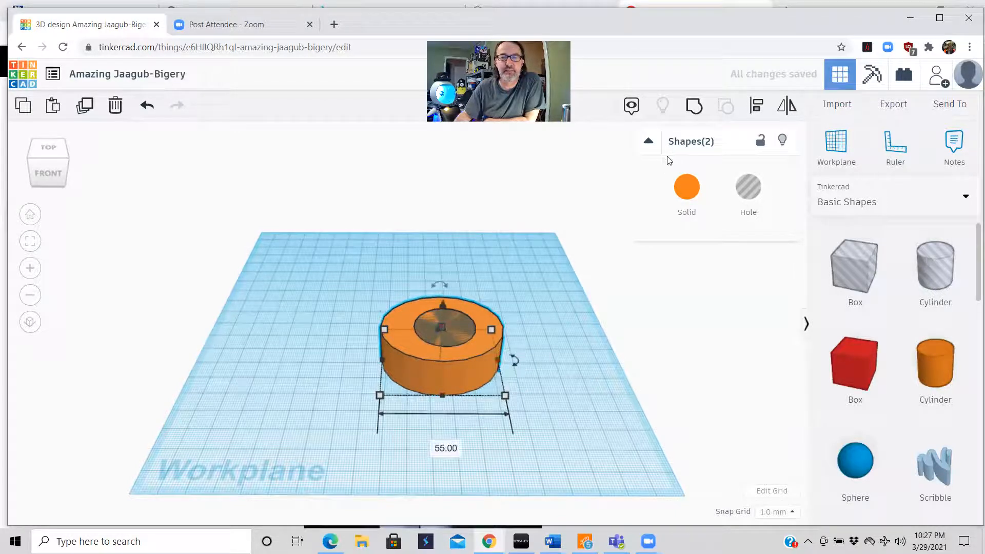
{"action": "left_click", "coordinate": [609, 196]}
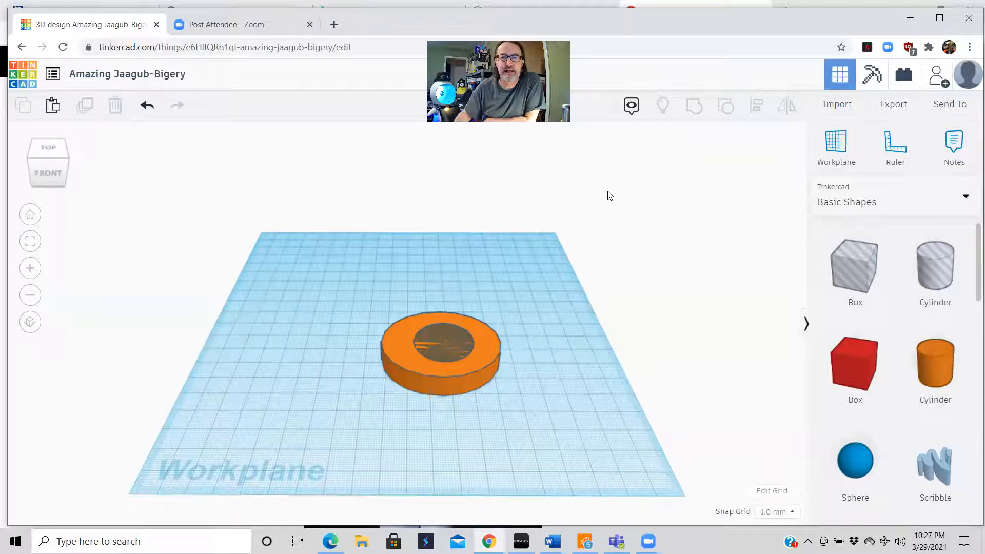
Select all shapes and group the solid cylinder with the hole to cut a round opening through it
{"action": "key", "text": "ctrl+a"}
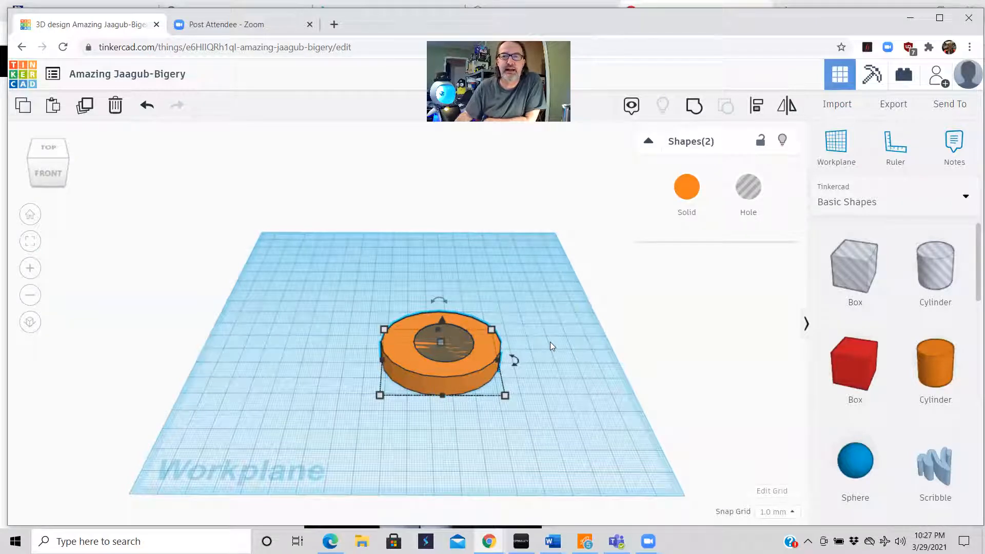
{"action": "left_click", "coordinate": [692, 110]}
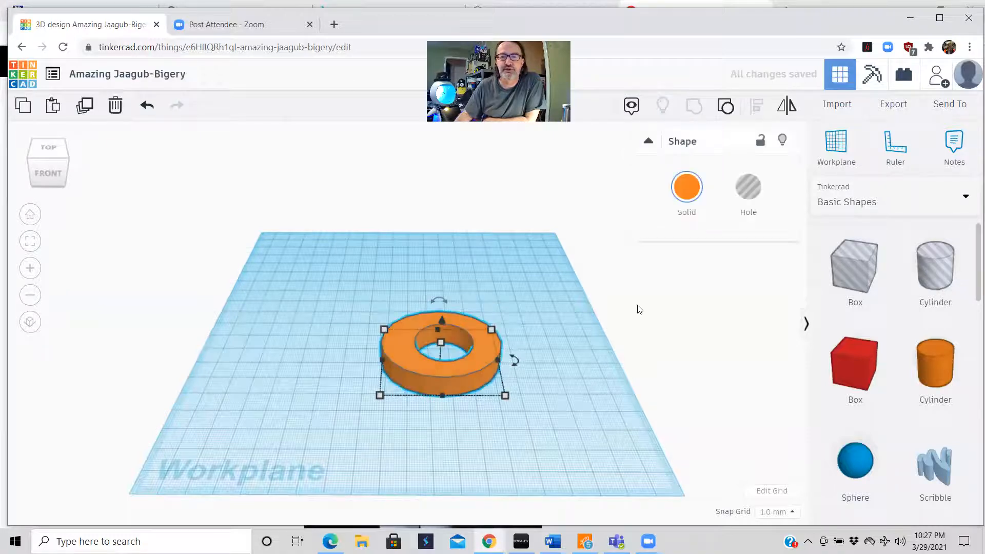
{"action": "left_click", "coordinate": [576, 339]}
{"action": "left_click_drag", "start_coordinate": [566, 345], "coordinate": [550, 378]}
{"action": "right_click_drag", "start_coordinate": [530, 354], "coordinate": [534, 389]}
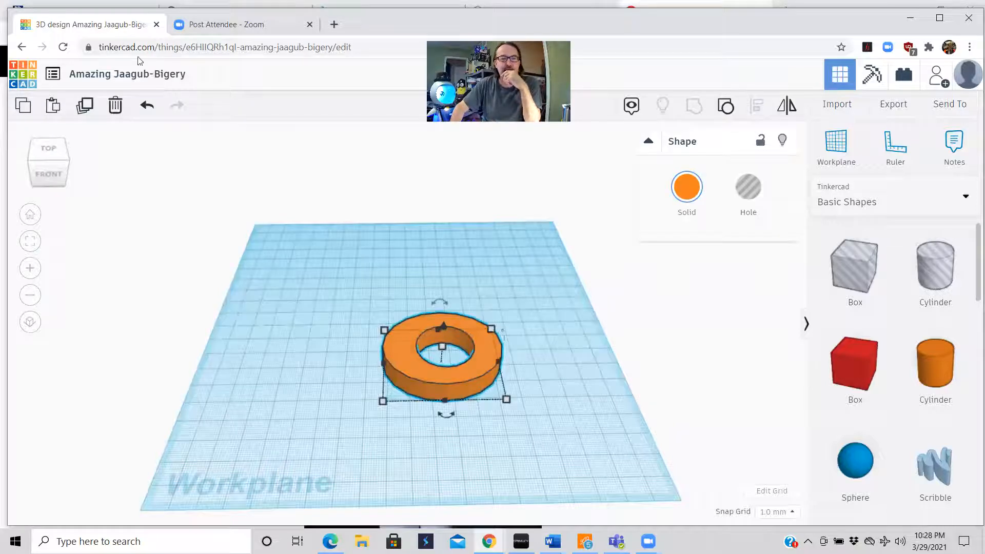
Delete the grouped ring, place a new solid cylinder near the middle of the workplane, and deselect it
{"action": "left_click", "coordinate": [115, 105]}
{"action": "left_click_drag", "start_coordinate": [946, 374], "coordinate": [416, 339]}
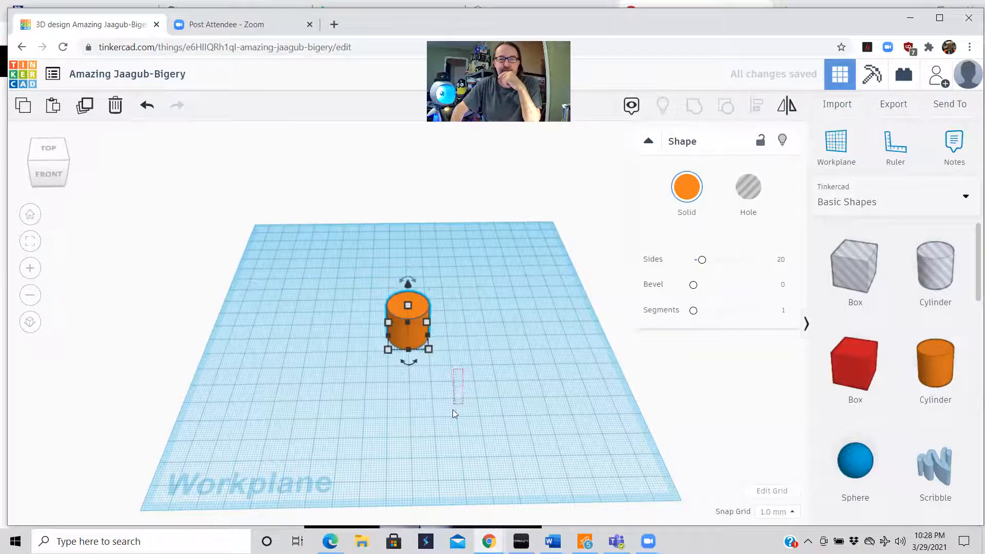
{"action": "left_click_drag", "start_coordinate": [452, 409], "coordinate": [483, 359]}
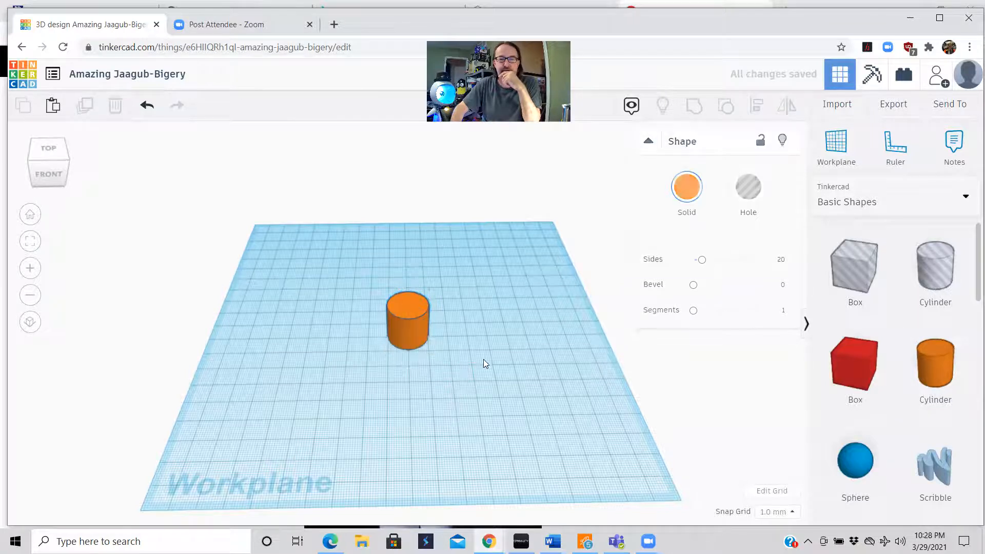
Enlarge the solid cylinder's width and depth into a round base roughly twice as wide, and deselect it
{"action": "left_click", "coordinate": [397, 308]}
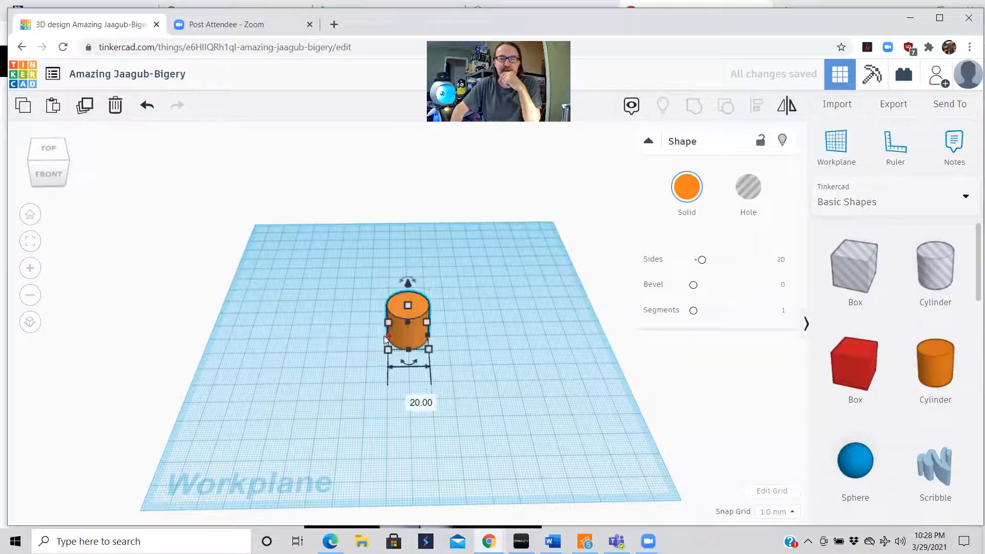
{"action": "left_click_drag", "start_coordinate": [387, 335], "coordinate": [411, 364]}
{"action": "right_click_drag", "start_coordinate": [497, 363], "coordinate": [488, 438]}
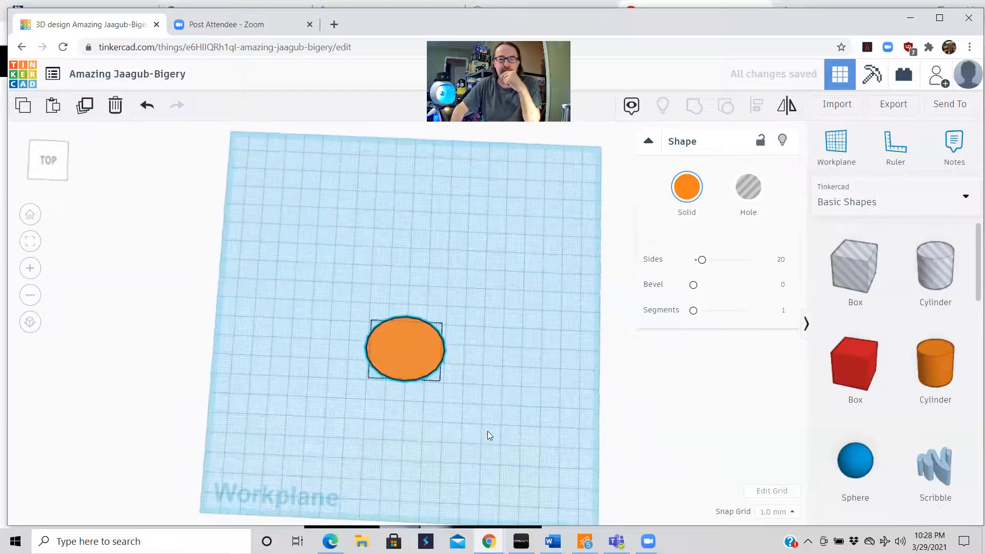
{"action": "mouse_move", "coordinate": [404, 318]}
{"action": "left_click_drag", "start_coordinate": [404, 317], "coordinate": [405, 309]}
{"action": "left_click", "coordinate": [524, 336]}
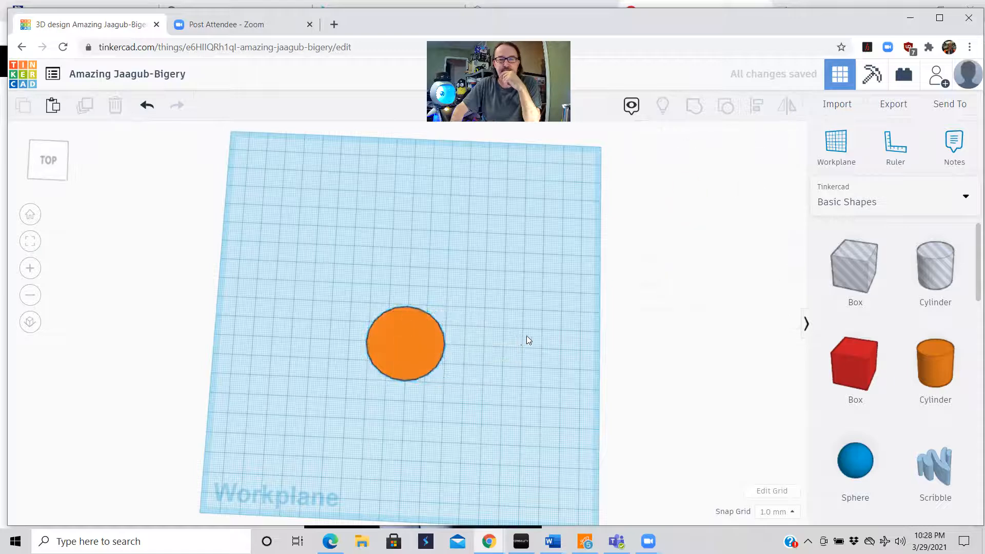
{"action": "right_click_drag", "start_coordinate": [522, 347], "coordinate": [530, 304]}
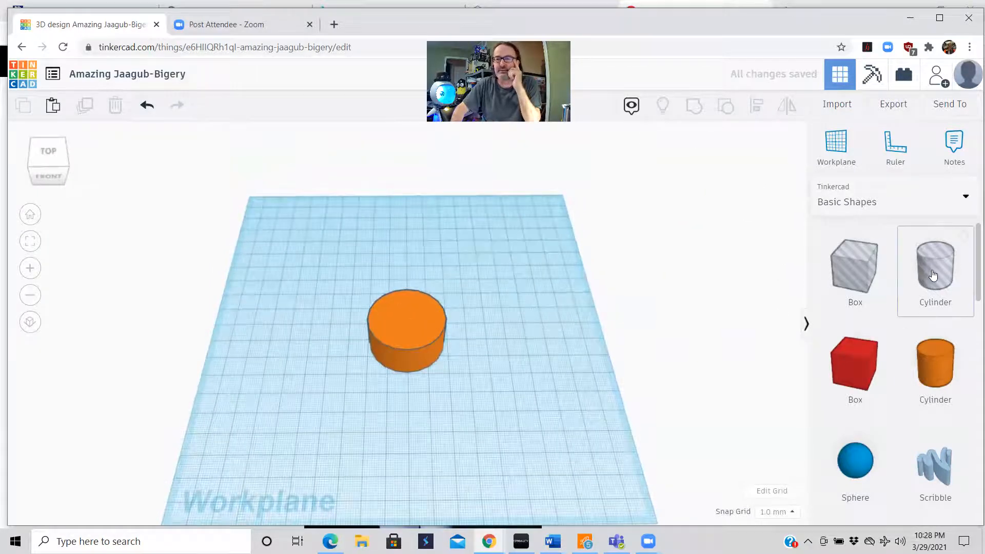
Place a second, smaller solid cylinder in front of the large one and align their centres in width and depth
{"action": "left_click_drag", "start_coordinate": [951, 358], "coordinate": [409, 409]}
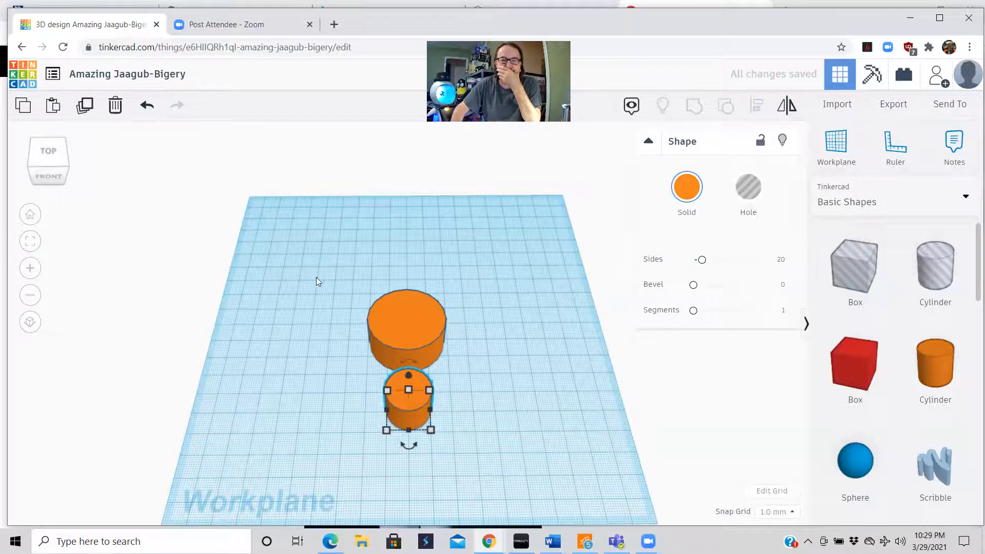
{"action": "left_click_drag", "start_coordinate": [324, 278], "coordinate": [493, 462]}
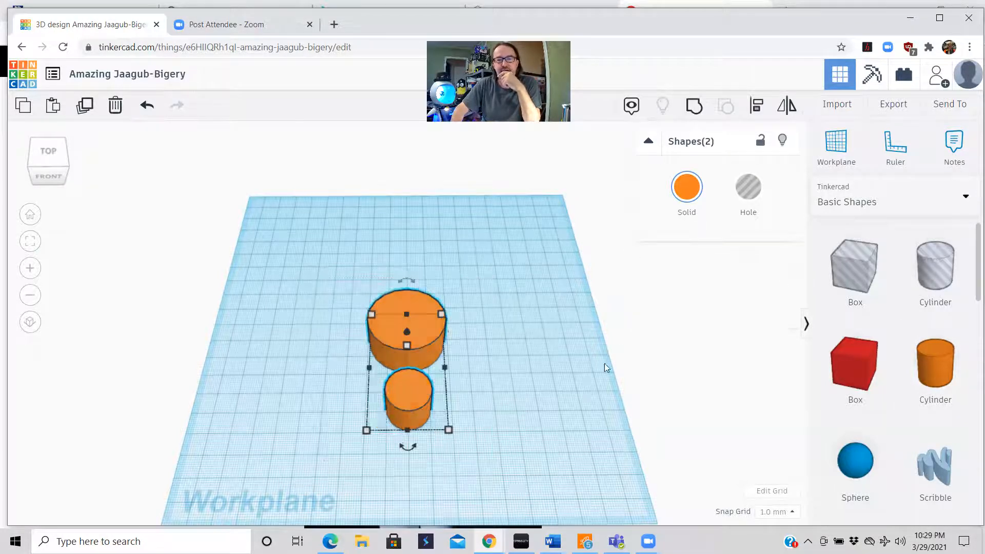
{"action": "left_click", "coordinate": [758, 107]}
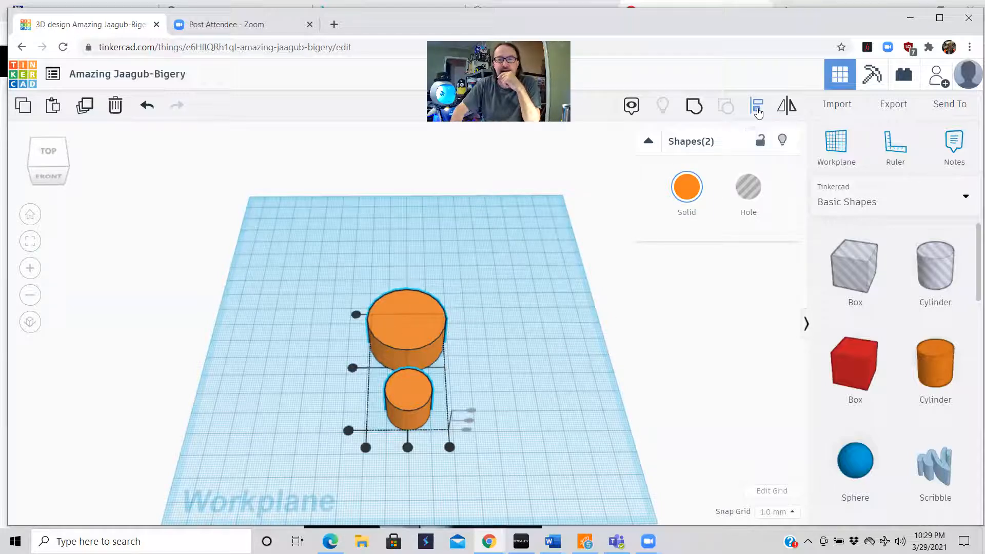
{"action": "left_click", "coordinate": [353, 369]}
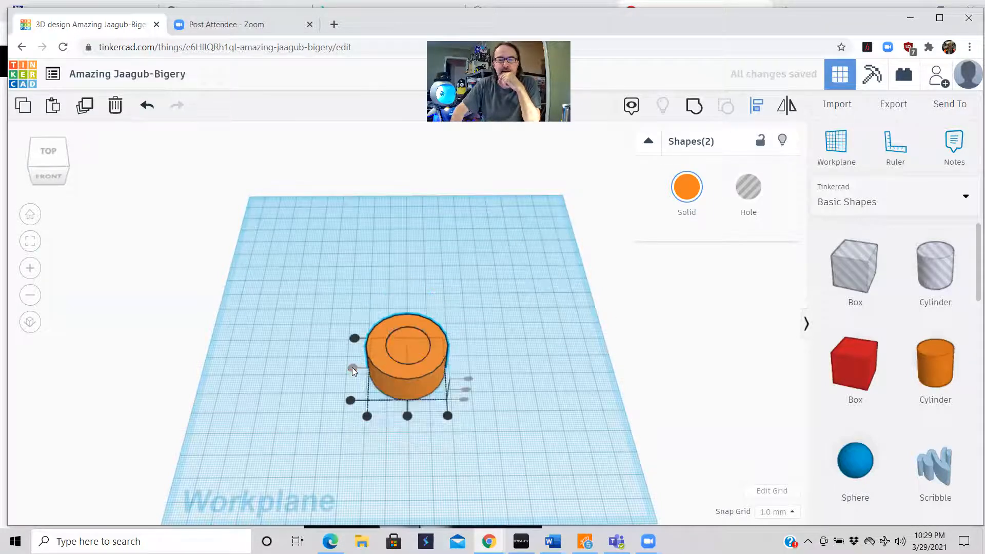
{"action": "left_click", "coordinate": [408, 416]}
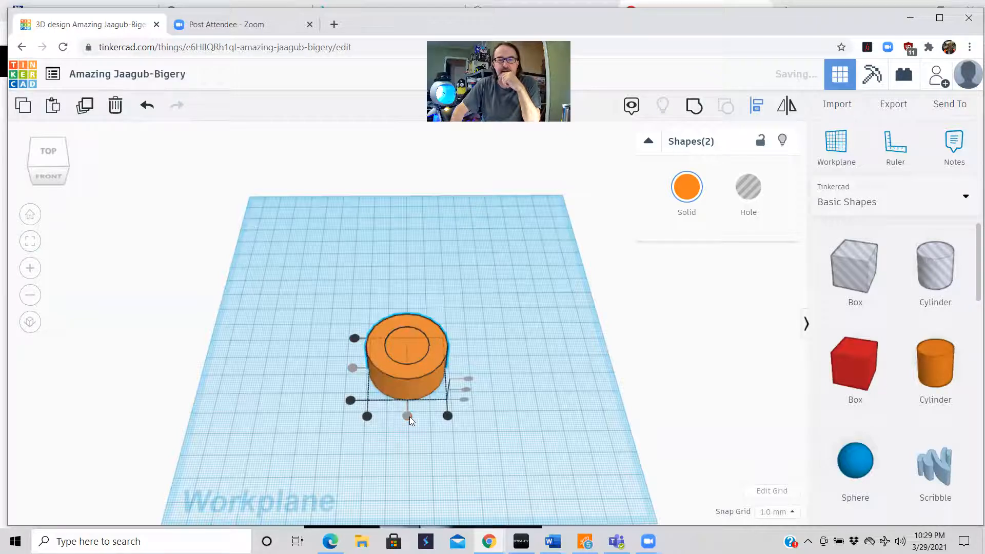
{"action": "left_click", "coordinate": [409, 417]}
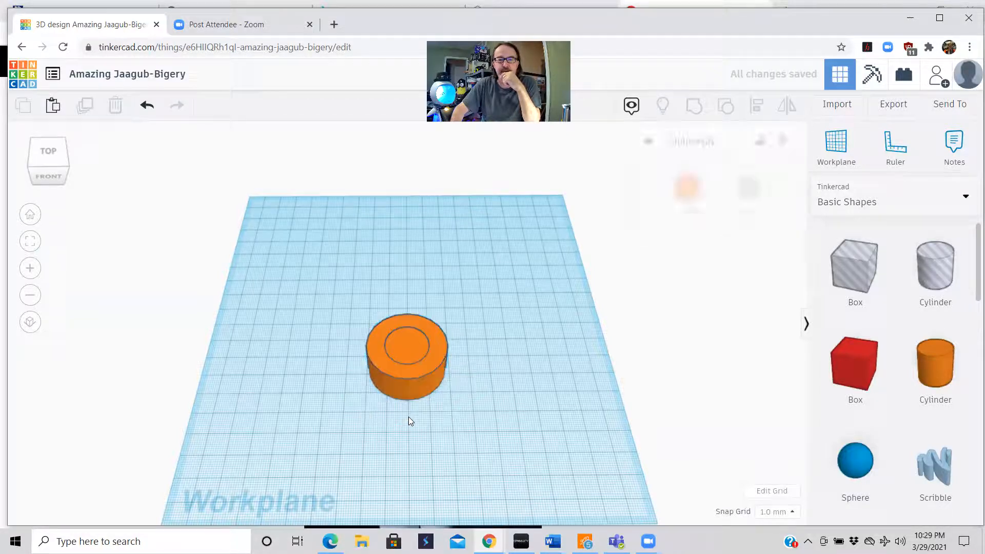
Turn the inner cylinder into a hole and group it with the large cylinder to cut a round opening
{"action": "left_click", "coordinate": [405, 351]}
{"action": "left_click", "coordinate": [749, 188]}
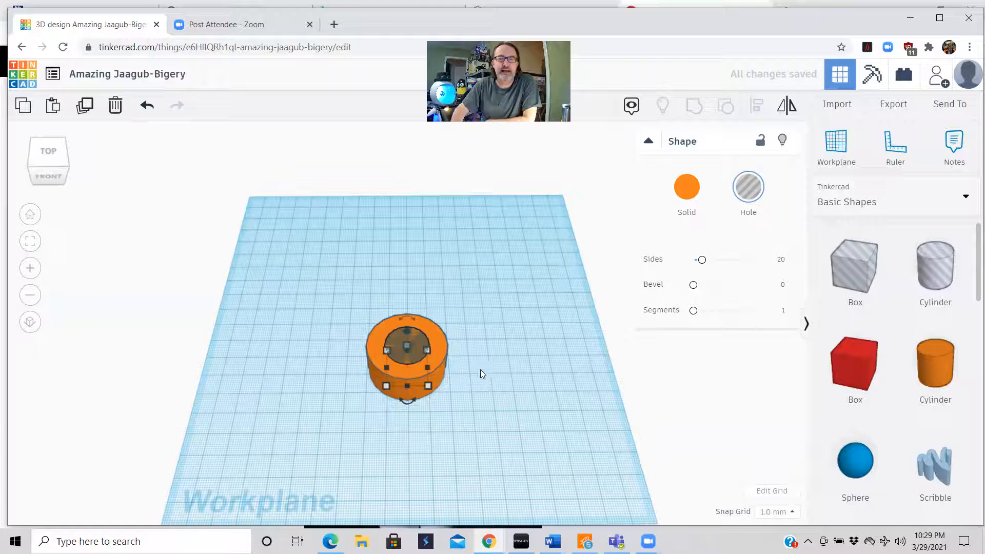
{"action": "left_click", "coordinate": [514, 365]}
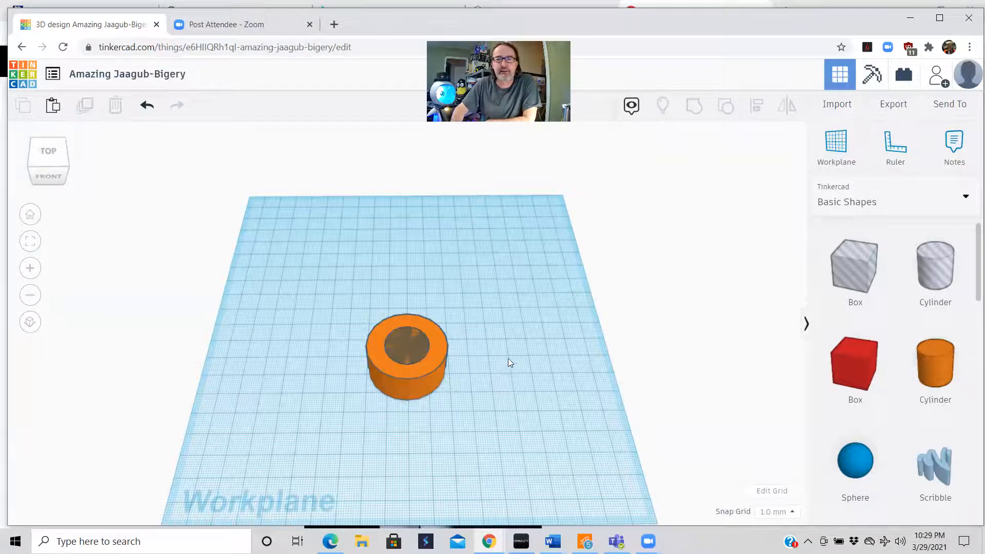
{"action": "left_click_drag", "start_coordinate": [323, 277], "coordinate": [508, 437]}
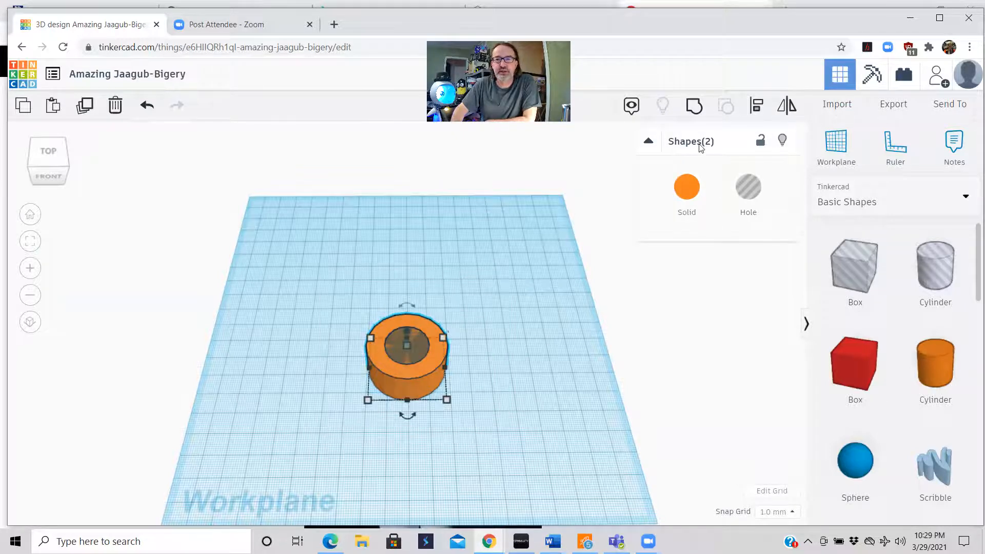
{"action": "left_click", "coordinate": [694, 109]}
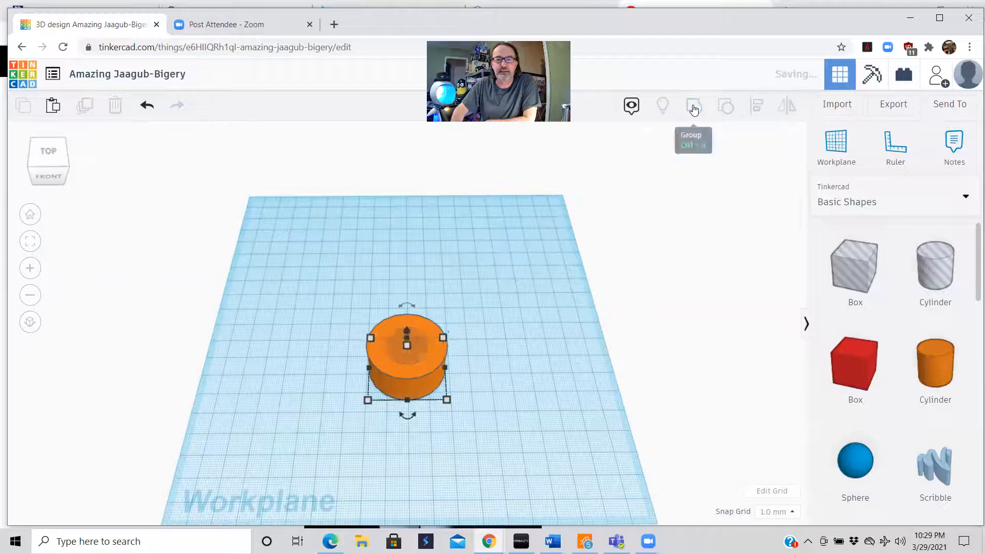
{"action": "left_click", "coordinate": [576, 288]}
{"action": "mouse_move", "coordinate": [510, 406]}
{"action": "right_mouse_down"}
{"action": "mouse_move", "coordinate": [401, 463]}
{"action": "mouse_move", "coordinate": [286, 425]}
{"action": "mouse_move", "coordinate": [241, 356]}
{"action": "mouse_move", "coordinate": [319, 319]}
{"action": "mouse_move", "coordinate": [371, 236]}
{"action": "mouse_move", "coordinate": [537, 299]}
{"action": "mouse_move", "coordinate": [520, 409]}
{"action": "mouse_move", "coordinate": [530, 403]}
{"action": "mouse_move", "coordinate": [517, 401]}
{"action": "mouse_move", "coordinate": [528, 403]}
{"action": "right_mouse_up"}
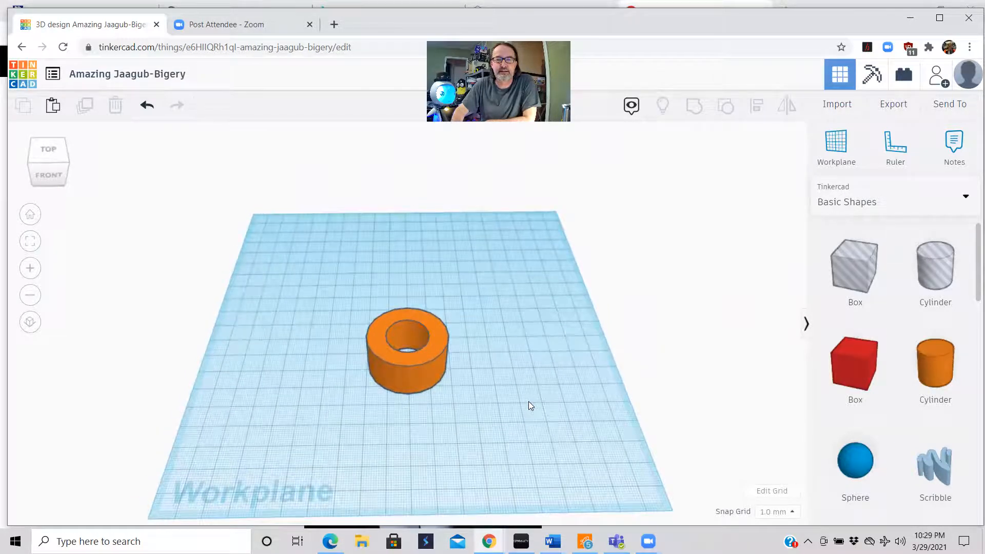
Rotate the ring about its vertical axis, finishing with a -90° turn, and deselect it
{"action": "left_click", "coordinate": [440, 338]}
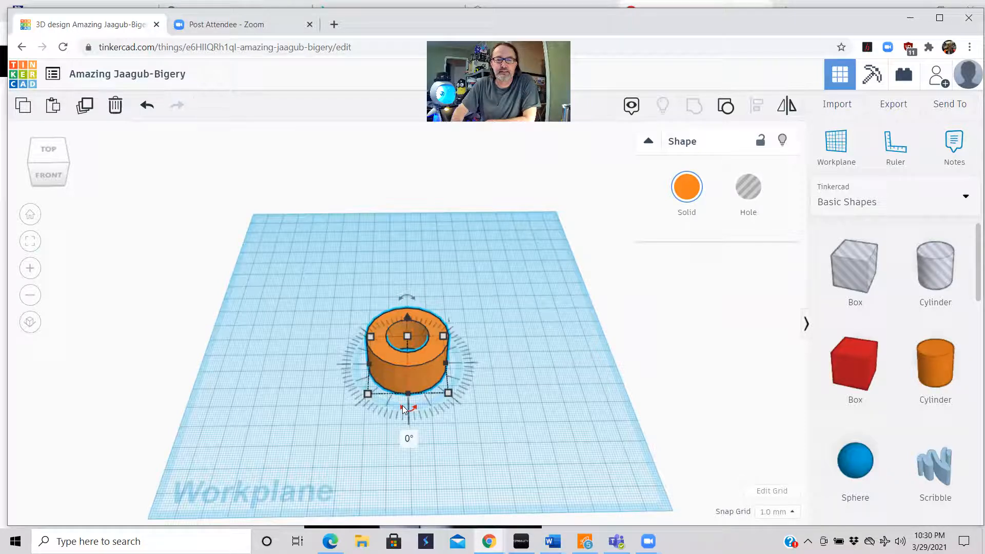
{"action": "left_click_drag", "start_coordinate": [403, 406], "coordinate": [359, 322]}
{"action": "left_click_drag", "start_coordinate": [415, 407], "coordinate": [459, 365]}
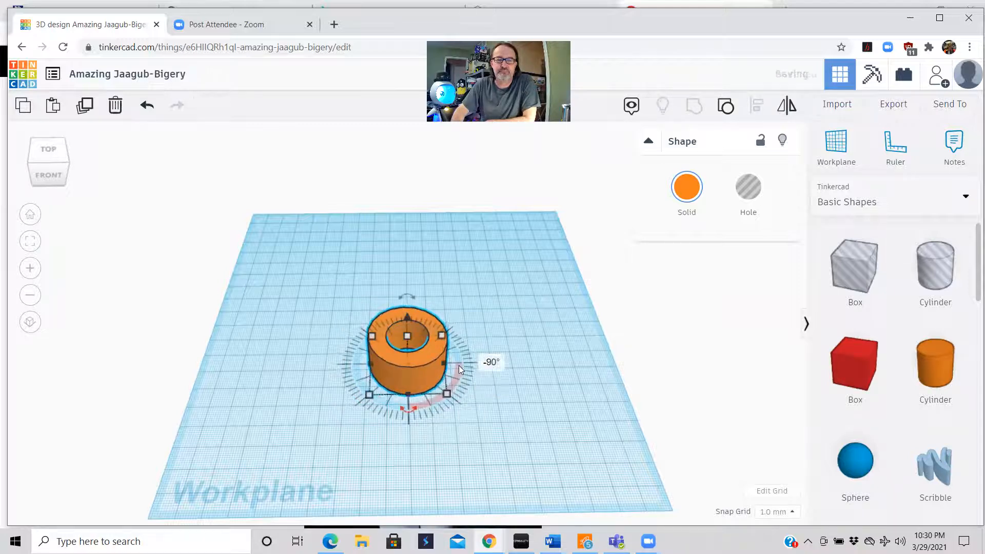
{"action": "left_click", "coordinate": [553, 382]}
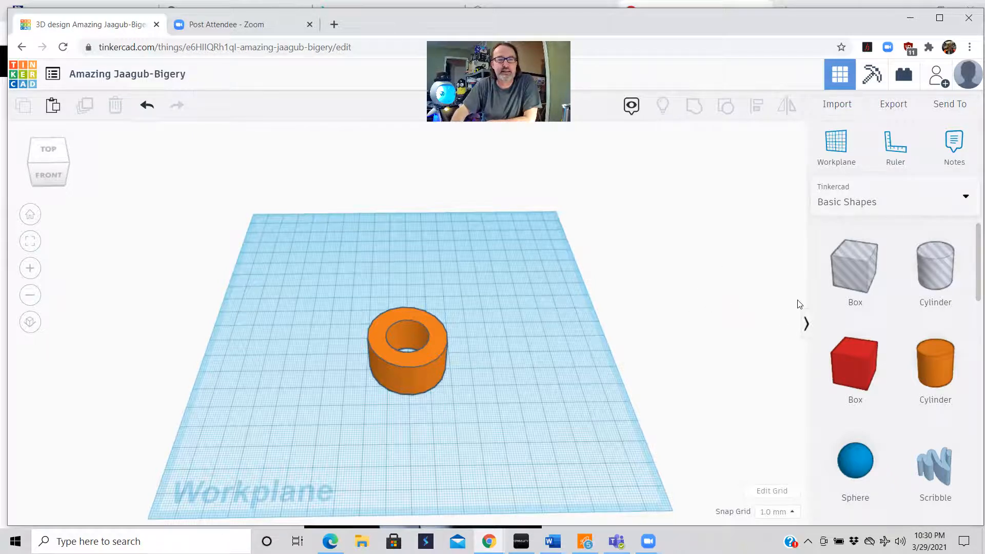
Delete the ring and place Text shapes on the front half of the workplane
{"action": "key", "text": "ctrl+a"}
{"action": "key", "text": "Delete"}
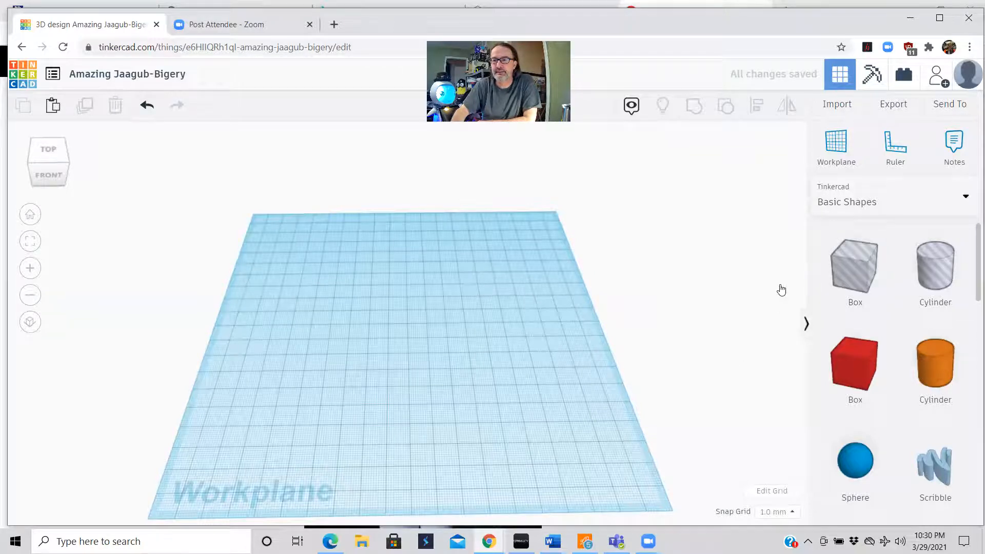
{"action": "scroll", "coordinate": [782, 289], "scroll_direction": "down", "scroll_amount": 5}
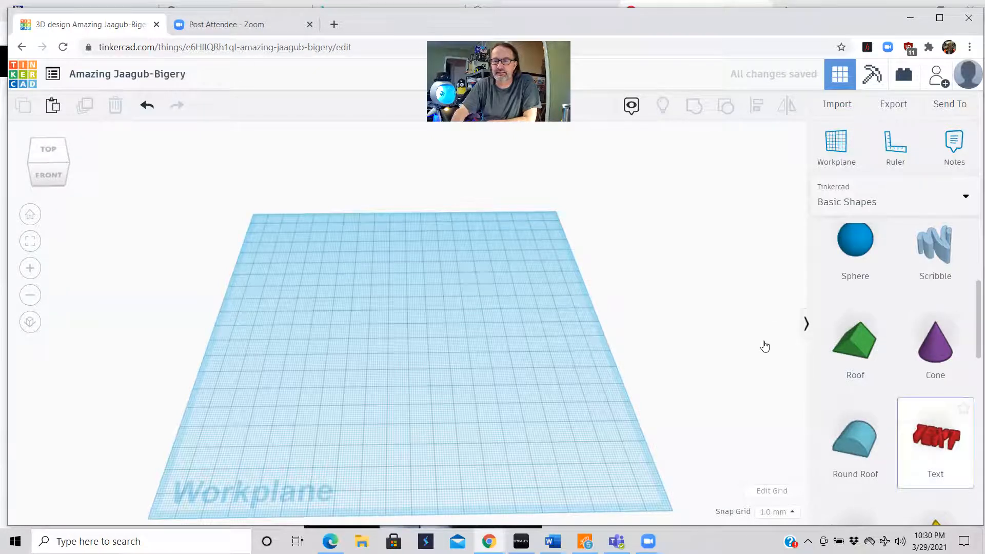
{"action": "left_click_drag", "start_coordinate": [936, 443], "coordinate": [422, 417]}
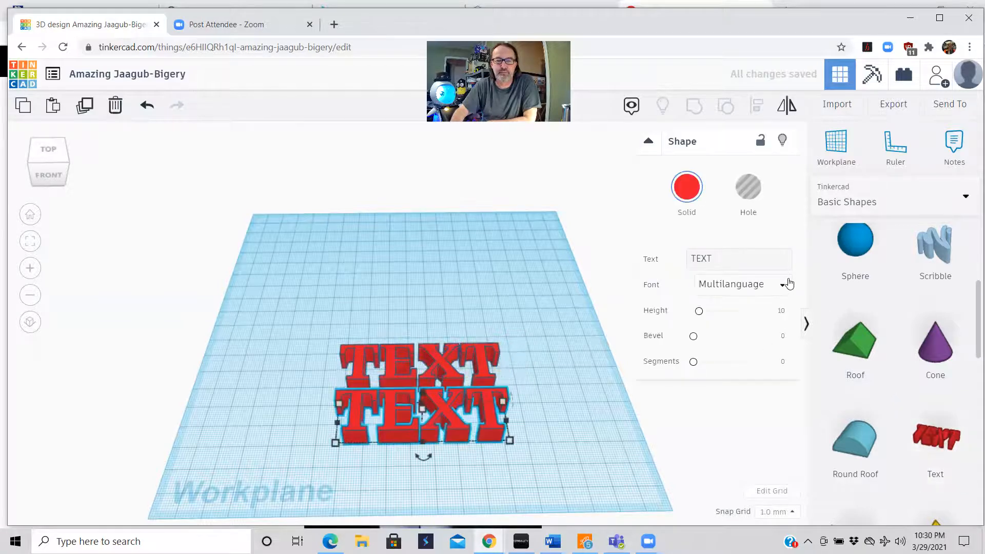
Delete the rear duplicate of the two text shapes
{"action": "key", "text": "Escape"}
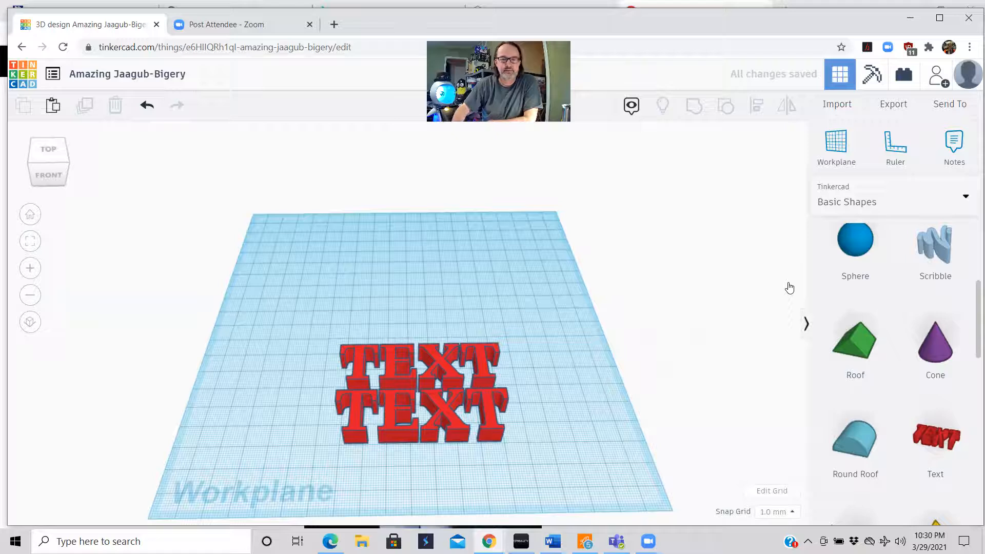
{"action": "key", "text": "Tab"}
{"action": "key", "text": "Delete"}
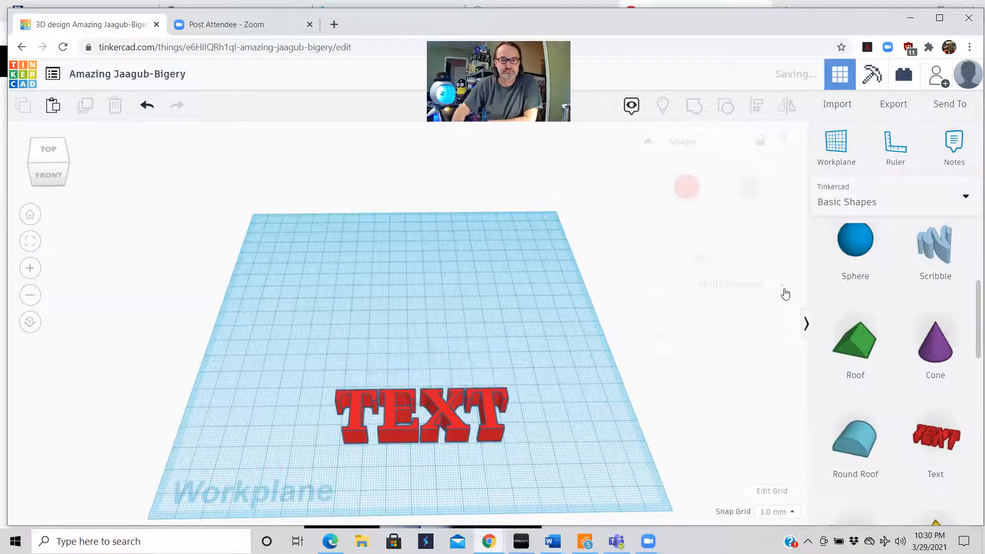
Move the remaining text shape about 30 mm back and about 2 mm right on the workplane, and deselect it
{"action": "key", "text": "Tab"}
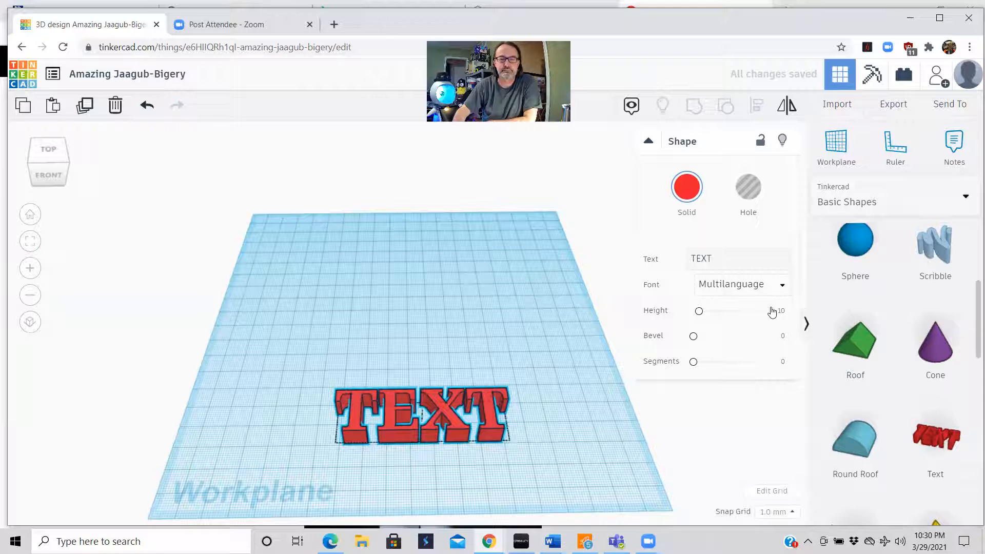
{"action": "key", "text": "Up"}
{"action": "key", "text": "Up"}
{"action": "key", "text": "Up"}
{"action": "key", "text": "Up"}
{"action": "key", "text": "Up"}
{"action": "key", "text": "Up"}
{"action": "key", "text": "Up"}
{"action": "key", "text": "Up"}
{"action": "key", "text": "Up"}
{"action": "key", "text": "Up"}
{"action": "key", "text": "Right"}
{"action": "key", "text": "Down"}
{"action": "key", "text": "Down"}
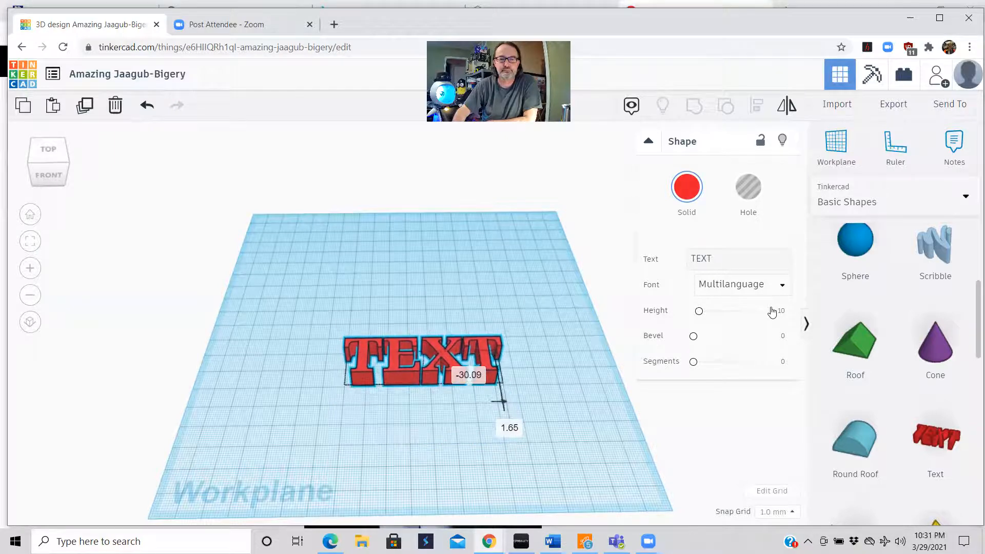
{"action": "key", "text": "Escape"}
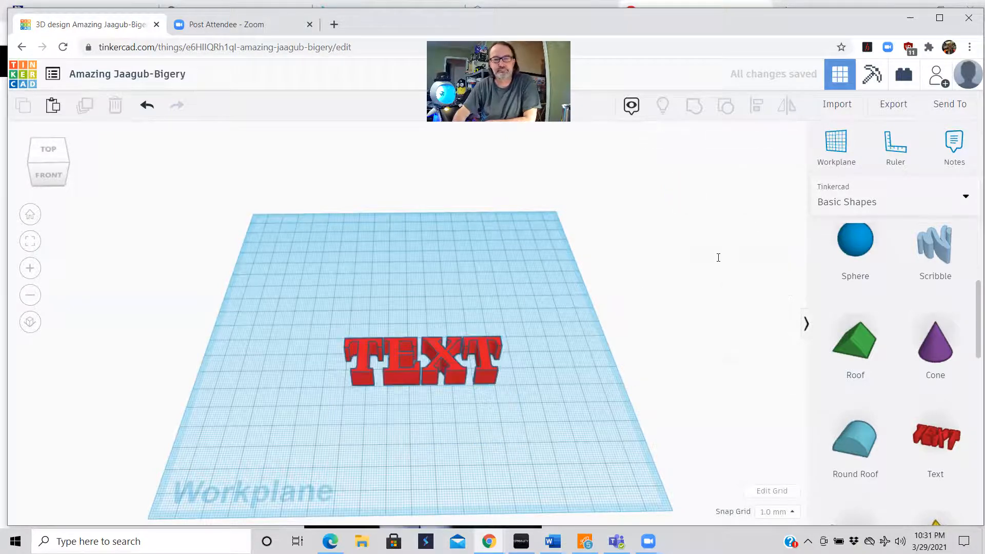
Try the Serif and Sans Mono fonts on the text shape, and restore the Multilanguage font
{"action": "key", "text": "ctrl+a"}
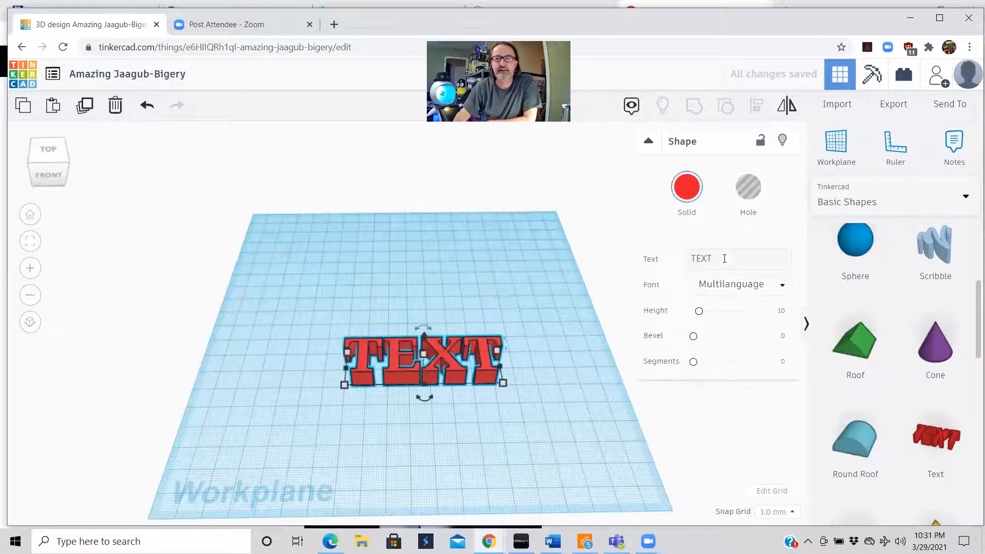
{"action": "left_click", "coordinate": [732, 284]}
{"action": "key", "text": "Down"}
{"action": "key", "text": "Down"}
{"action": "key", "text": "Down"}
{"action": "key", "text": "Return"}
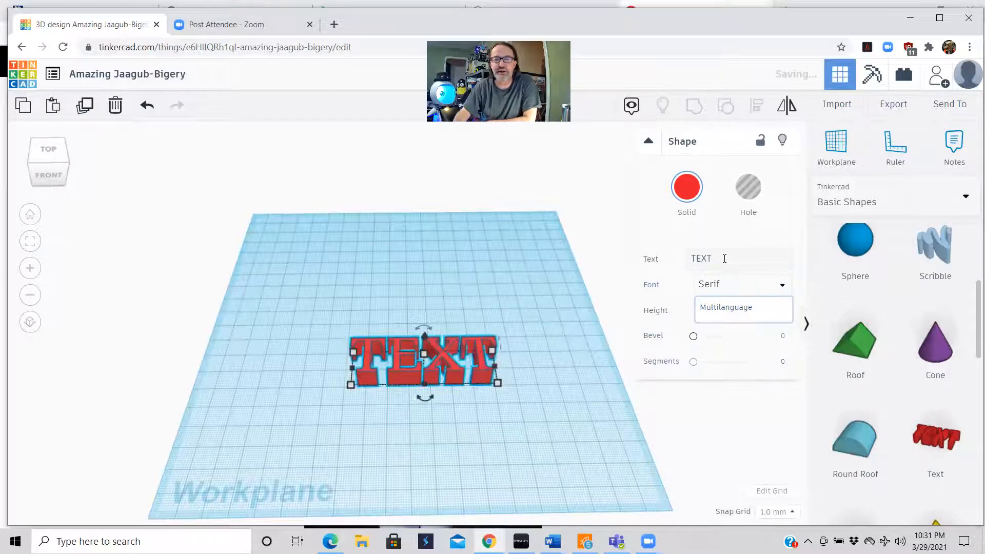
{"action": "left_click", "coordinate": [731, 285]}
{"action": "key", "text": "Down"}
{"action": "key", "text": "Return"}
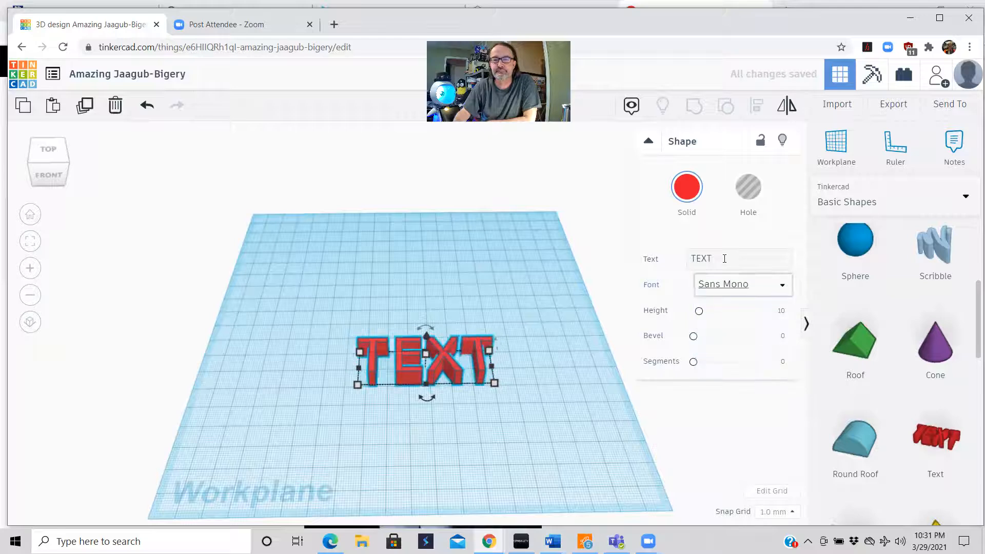
{"action": "left_click", "coordinate": [731, 285]}
{"action": "left_click", "coordinate": [729, 310]}
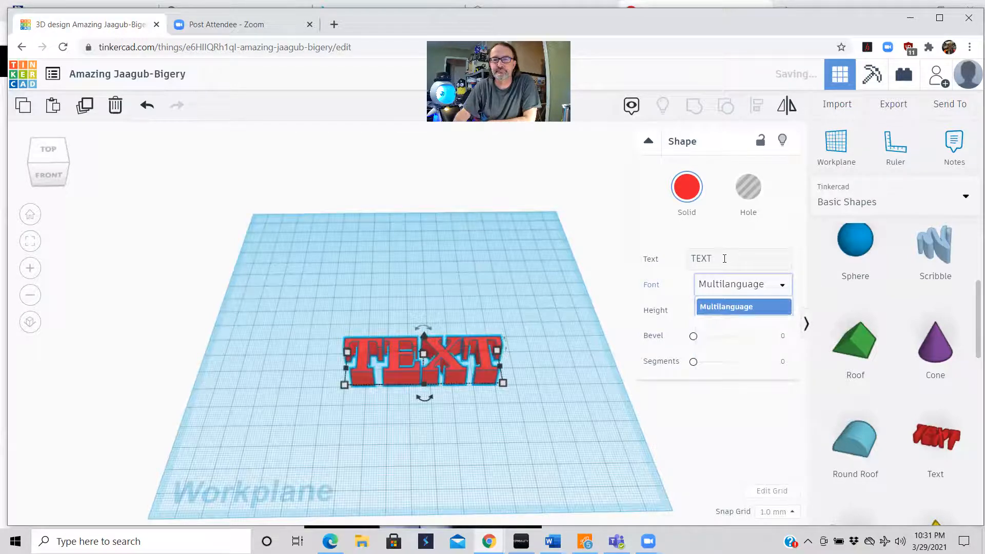
Replace the text shape's wording with the presenter's first name, and deselect the shape
{"action": "left_click", "coordinate": [724, 258]}
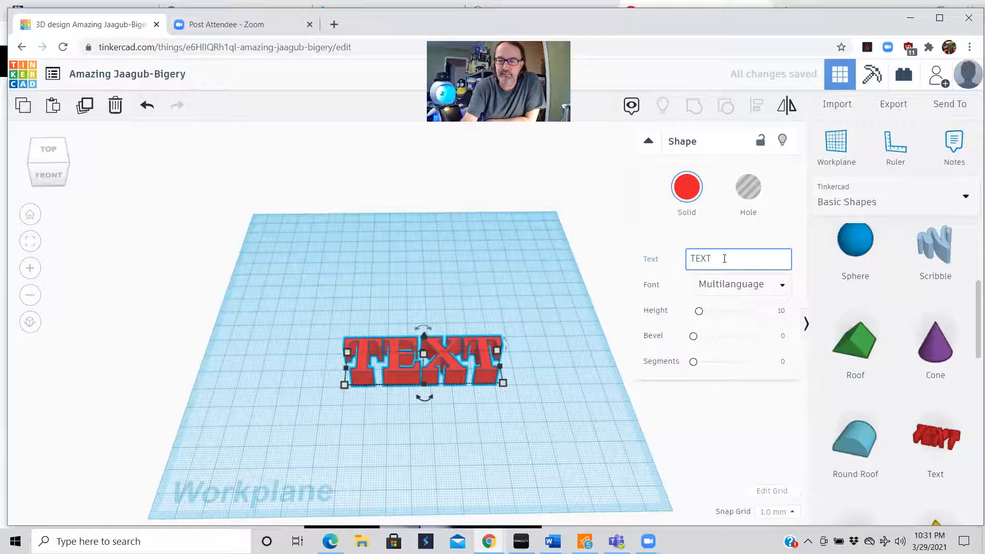
{"action": "key", "text": "BackSpace"}
{"action": "key", "text": "BackSpace"}
{"action": "key", "text": "BackSpace"}
{"action": "key", "text": "BackSpace"}
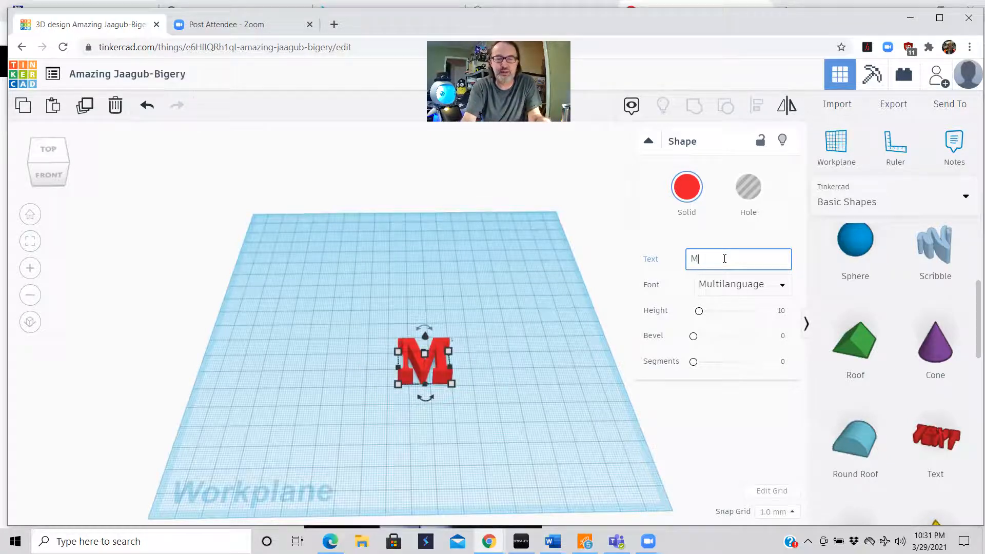
{"action": "type", "text": "Mike"}
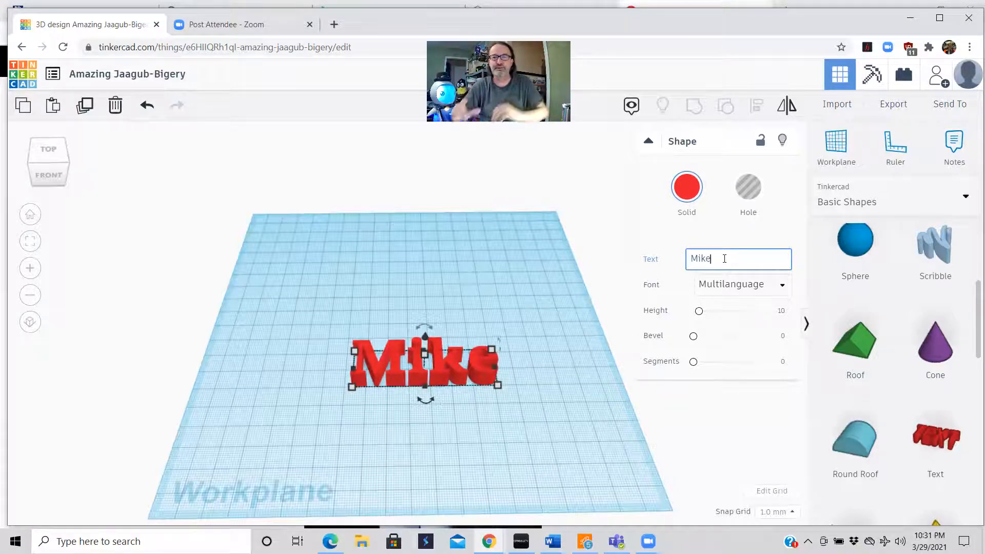
{"action": "left_click", "coordinate": [553, 433]}
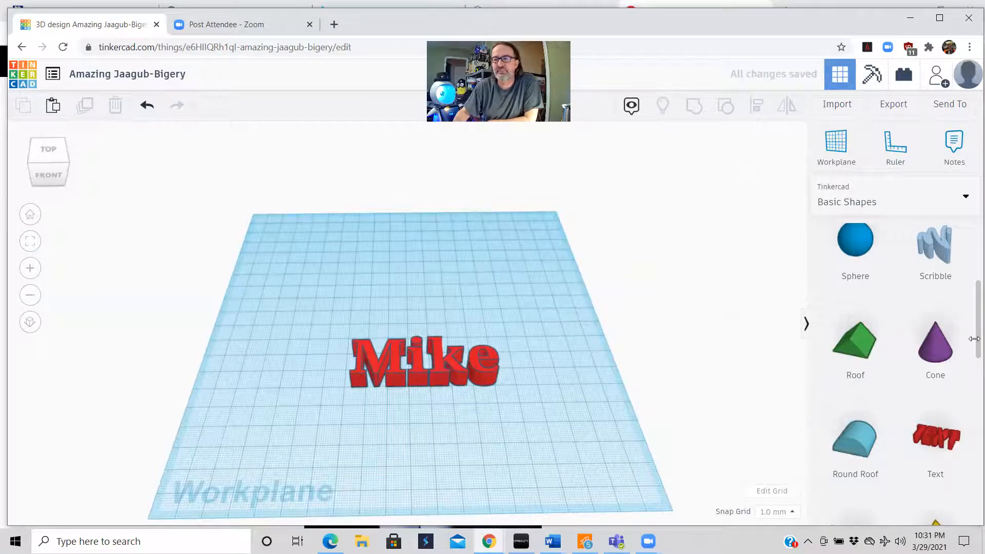
{"action": "scroll", "coordinate": [972, 341], "scroll_direction": "up", "scroll_amount": 5}
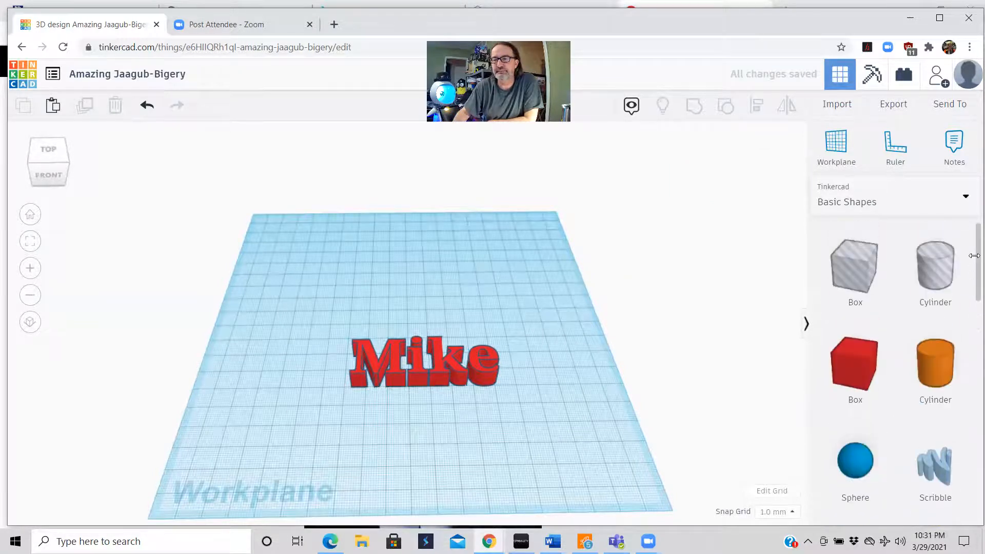
Place a six-sided Polygon behind the text on the workplane, resize it to 87 mm wide and 59 mm deep, and deselect it
{"action": "scroll", "coordinate": [885, 413], "scroll_direction": "down", "scroll_amount": 6}
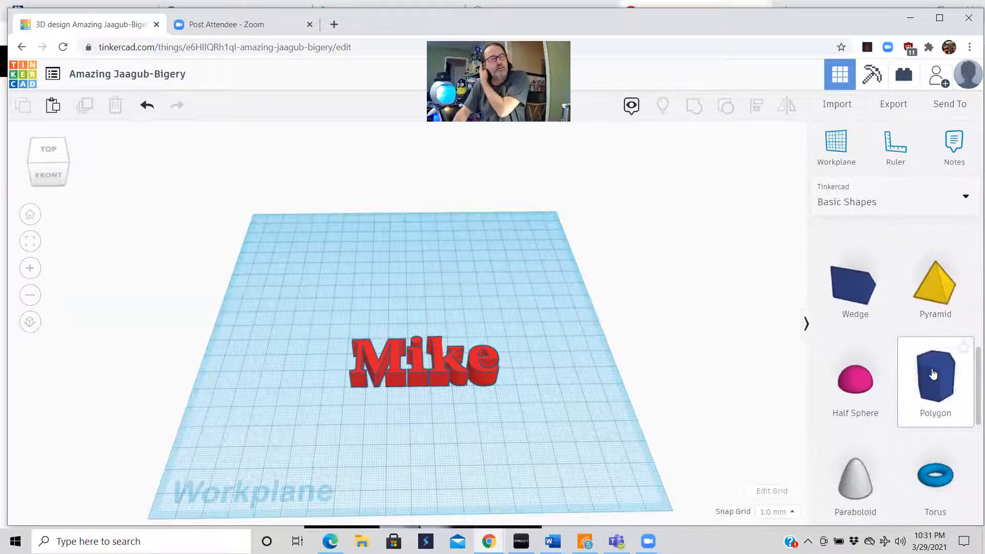
{"action": "left_click_drag", "start_coordinate": [933, 375], "coordinate": [495, 292]}
{"action": "right_click_drag", "start_coordinate": [519, 358], "coordinate": [513, 416]}
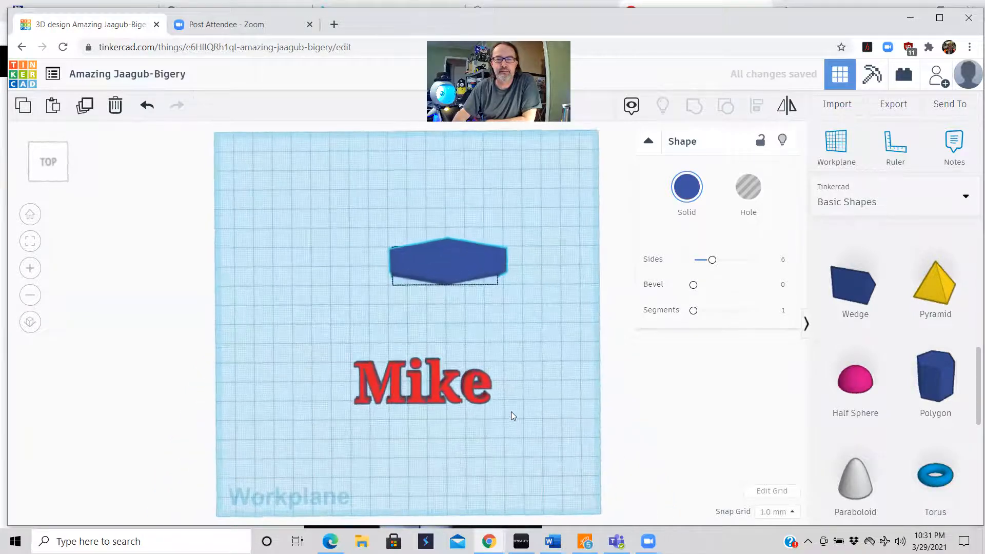
{"action": "left_click", "coordinate": [448, 258]}
{"action": "left_click_drag", "start_coordinate": [382, 268], "coordinate": [320, 268]}
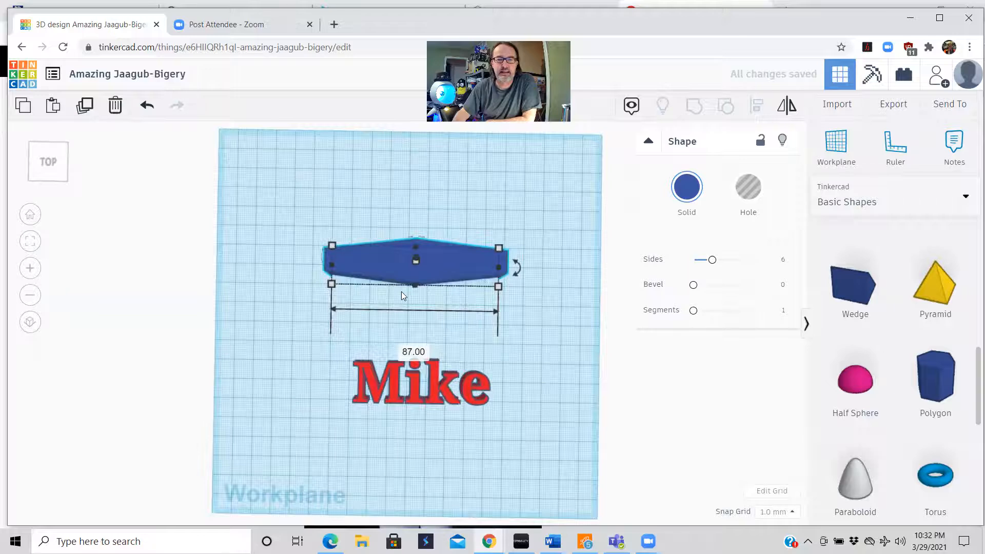
{"action": "left_click_drag", "start_coordinate": [415, 285], "coordinate": [419, 347]}
{"action": "left_click_drag", "start_coordinate": [416, 248], "coordinate": [416, 232]}
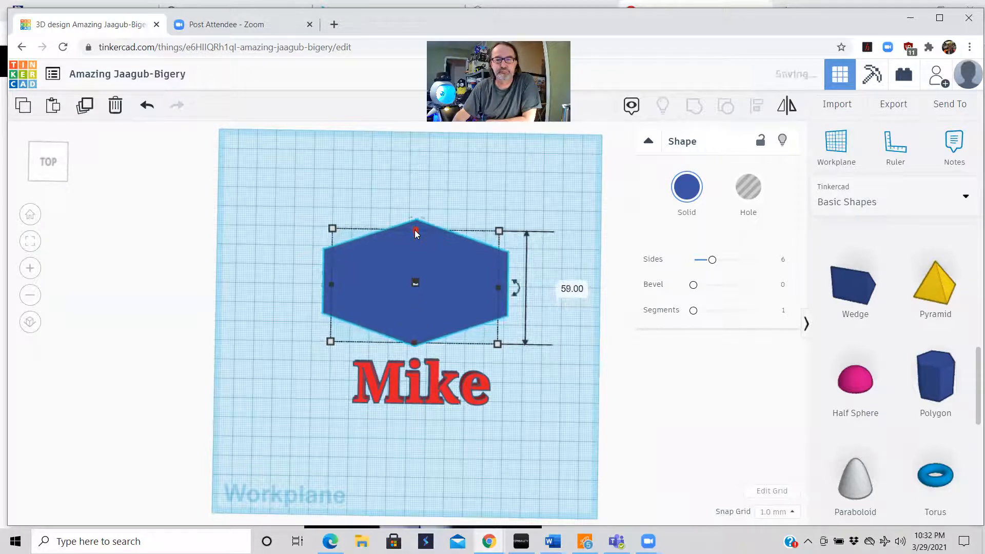
{"action": "left_click", "coordinate": [567, 384]}
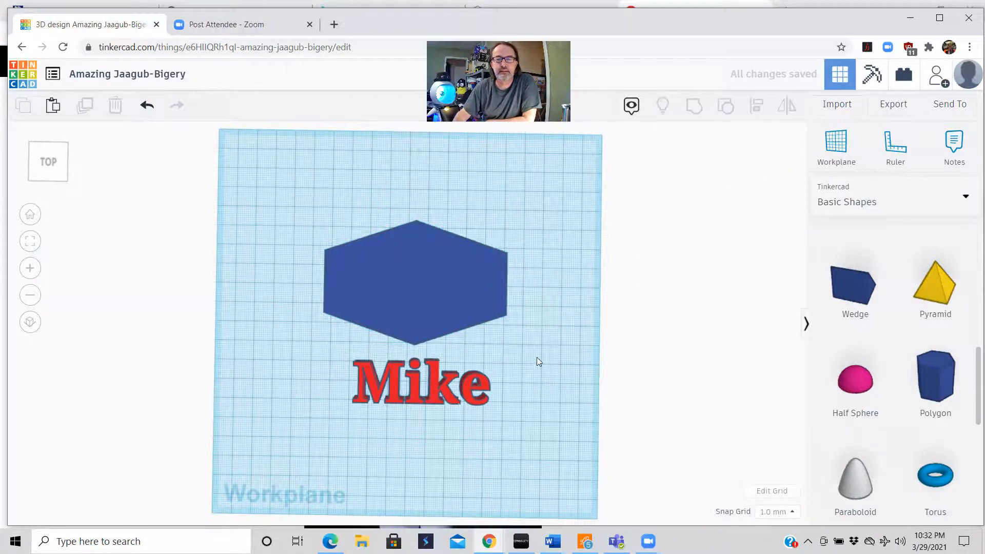
Reduce the polygon's height to 4 mm to form a thin plate, and deselect it
{"action": "right_click_drag", "start_coordinate": [542, 351], "coordinate": [538, 279]}
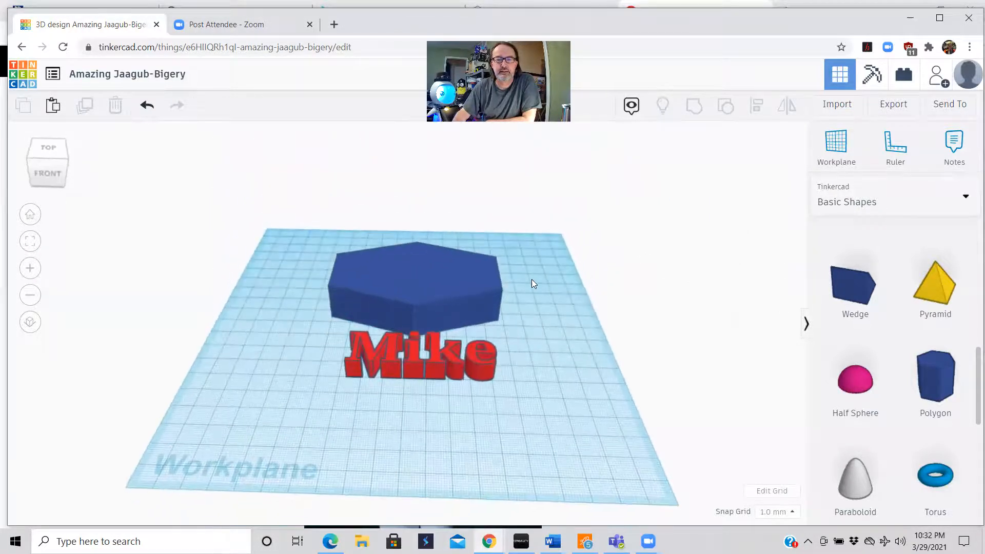
{"action": "left_click", "coordinate": [402, 281]}
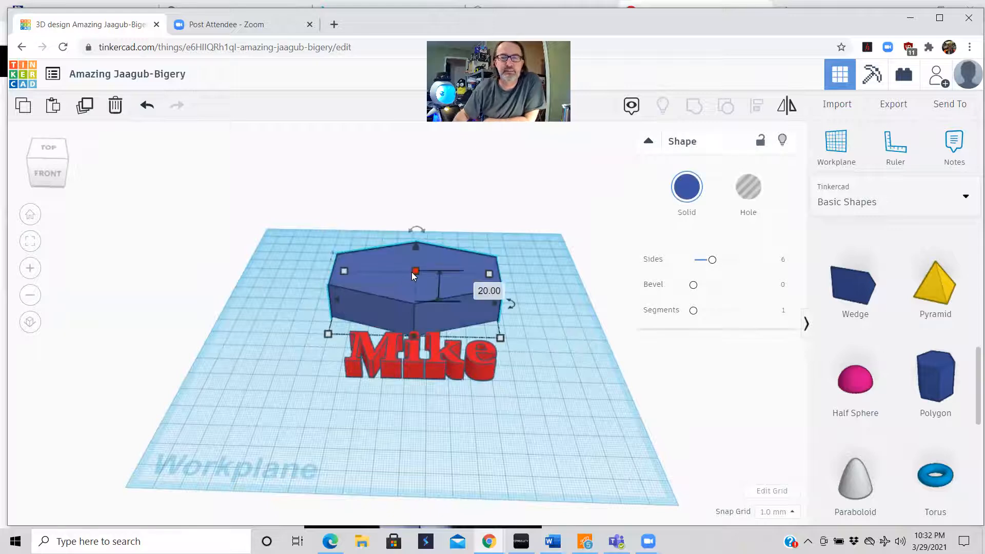
{"action": "left_click_drag", "start_coordinate": [415, 276], "coordinate": [416, 299]}
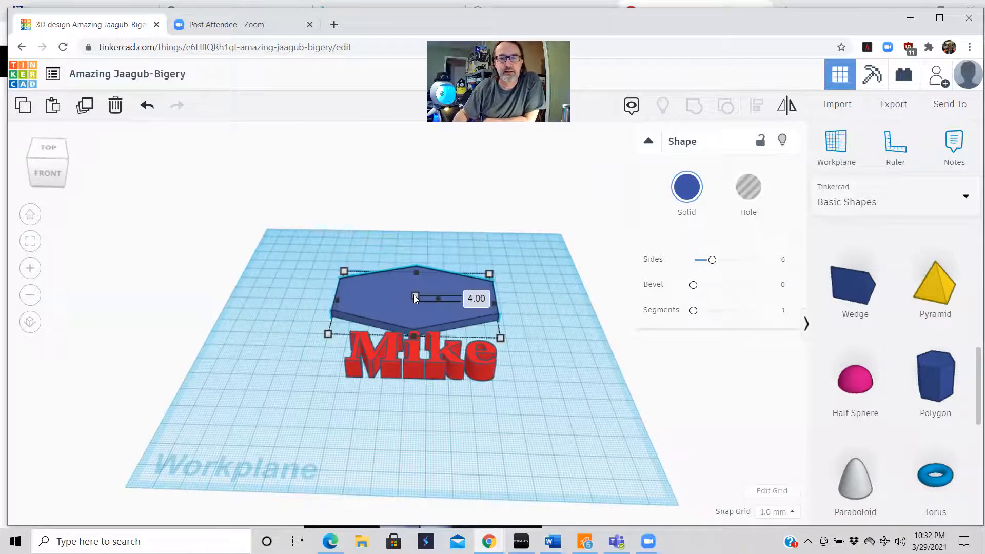
{"action": "left_click", "coordinate": [553, 346]}
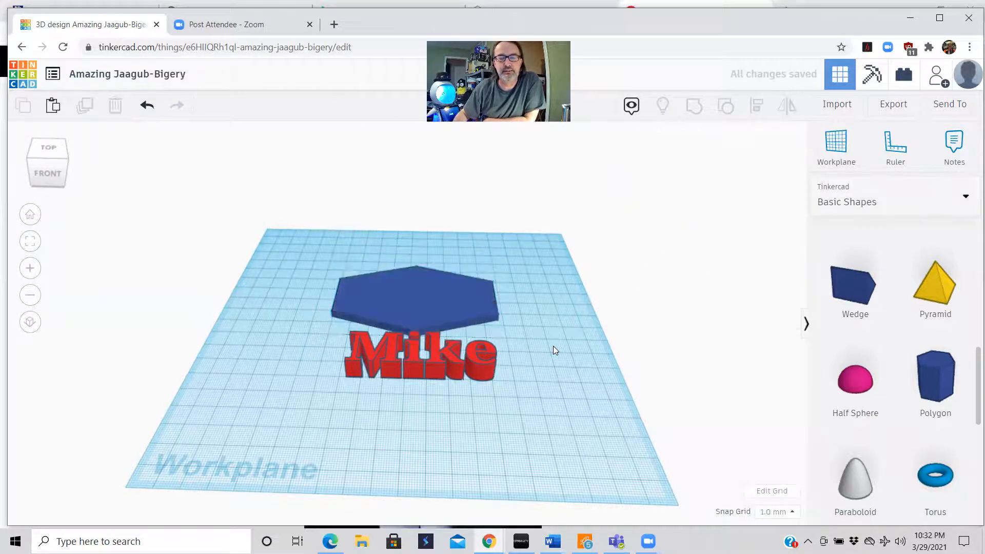
Align the text and the hexagonal plate on their centres in depth and width, also trying the right-edge alignment, and deselect them
{"action": "left_click_drag", "start_coordinate": [557, 372], "coordinate": [567, 380]}
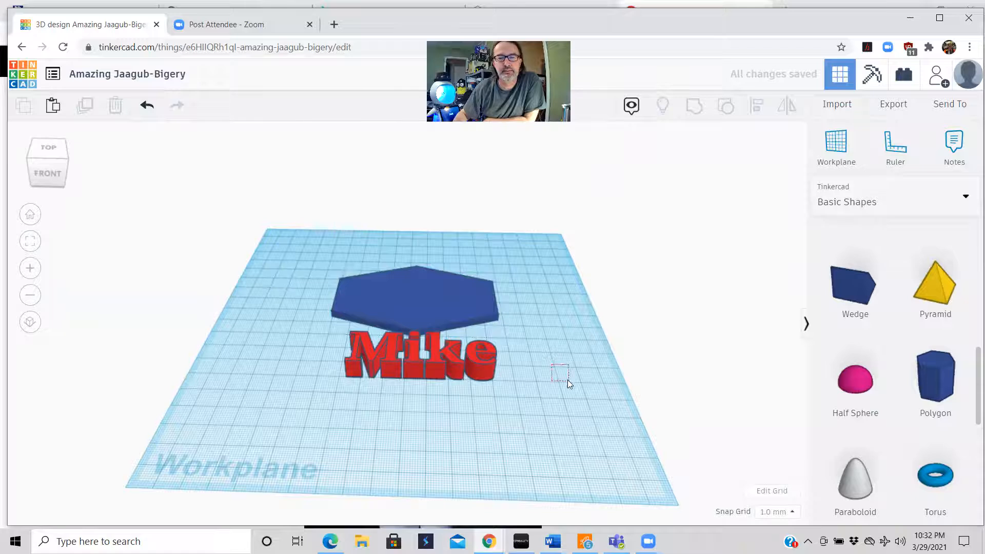
{"action": "right_click_drag", "start_coordinate": [543, 319], "coordinate": [550, 337]}
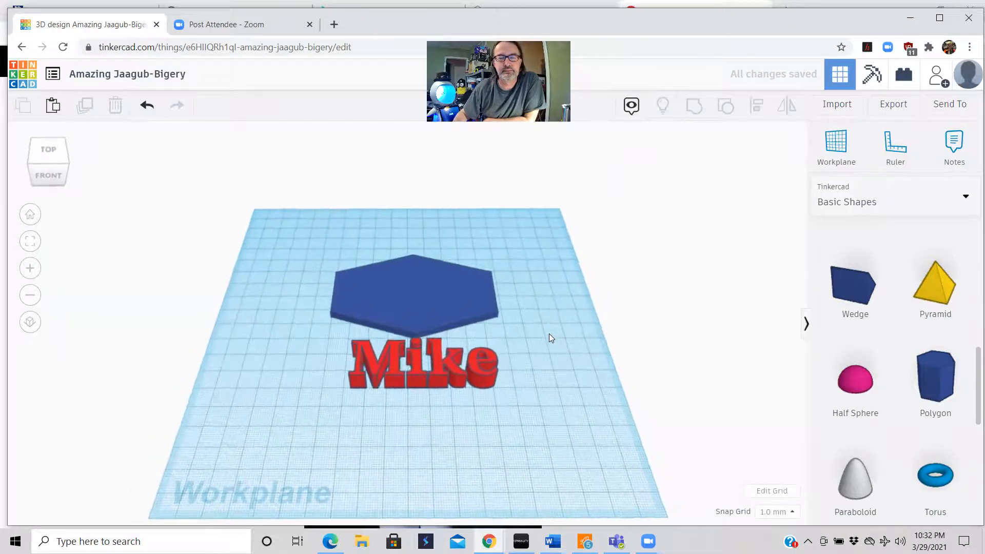
{"action": "left_click_drag", "start_coordinate": [305, 250], "coordinate": [534, 435]}
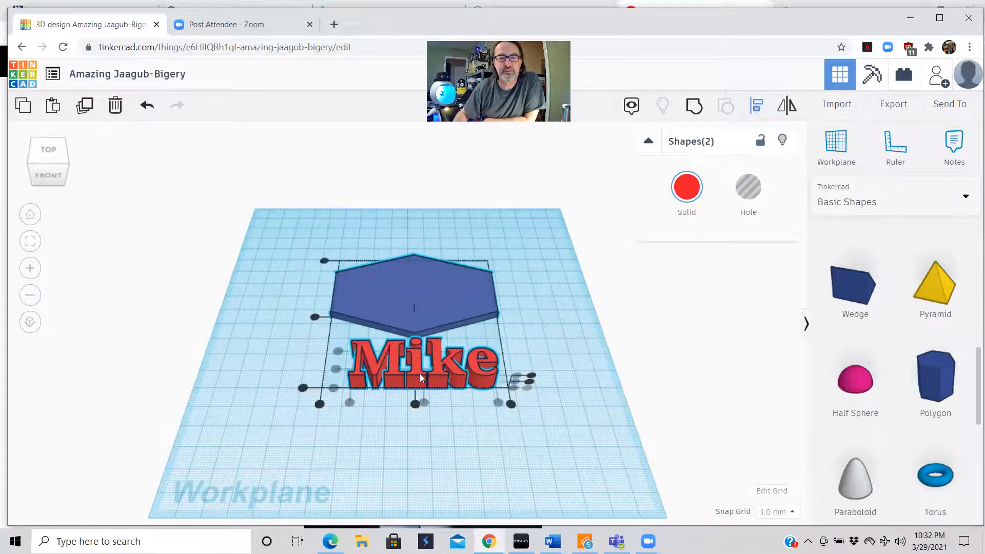
{"action": "left_click", "coordinate": [314, 319]}
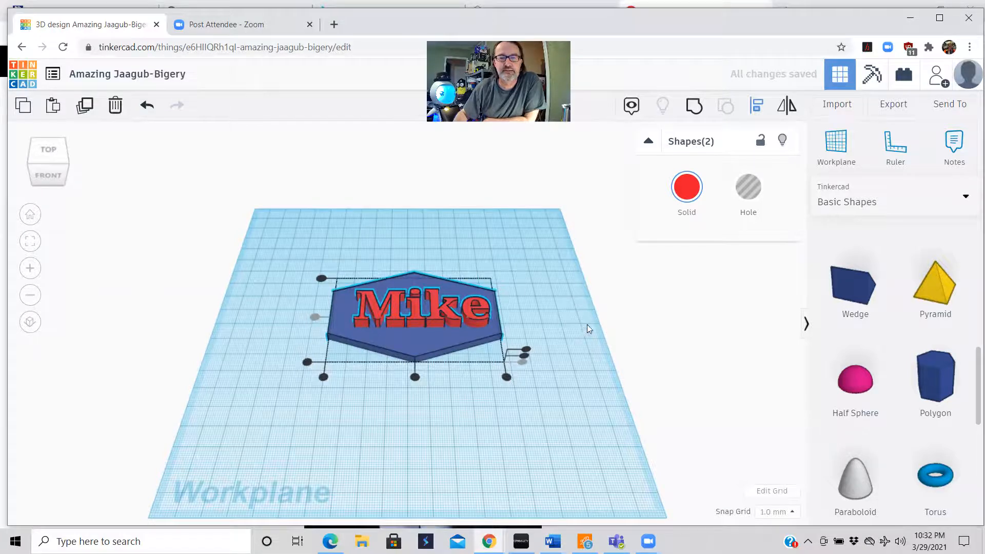
{"action": "right_click_drag", "start_coordinate": [569, 332], "coordinate": [559, 374]}
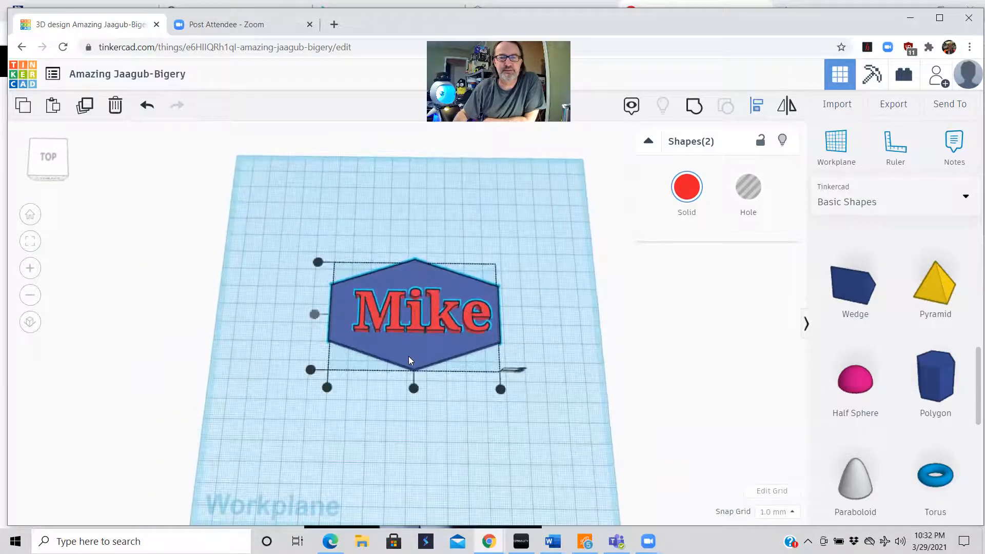
{"action": "left_click", "coordinate": [415, 389]}
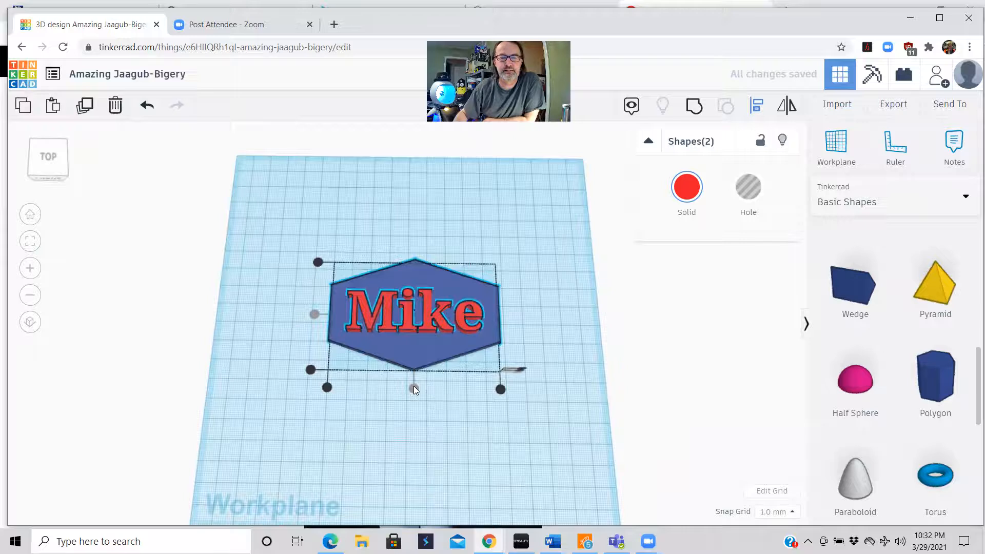
{"action": "left_click", "coordinate": [500, 389]}
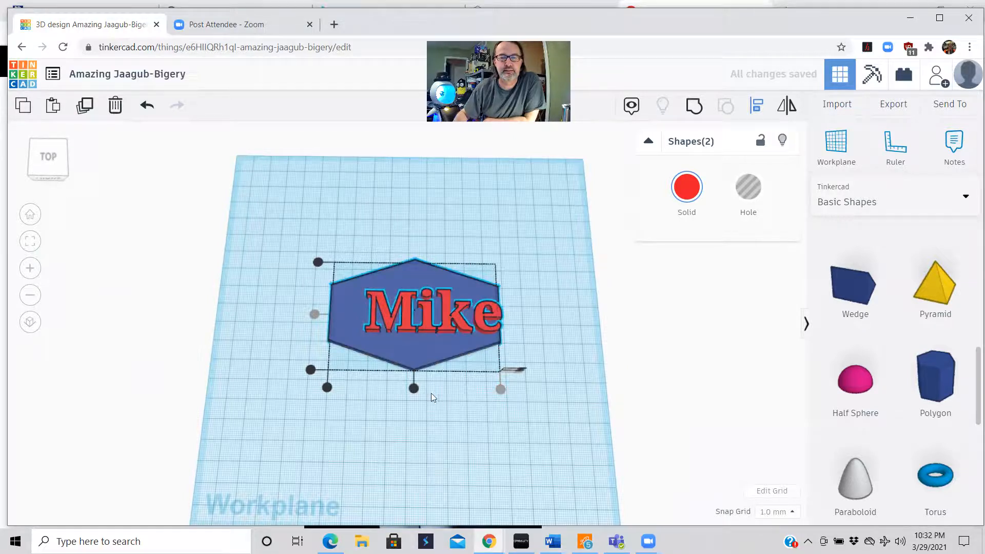
{"action": "left_click", "coordinate": [414, 389]}
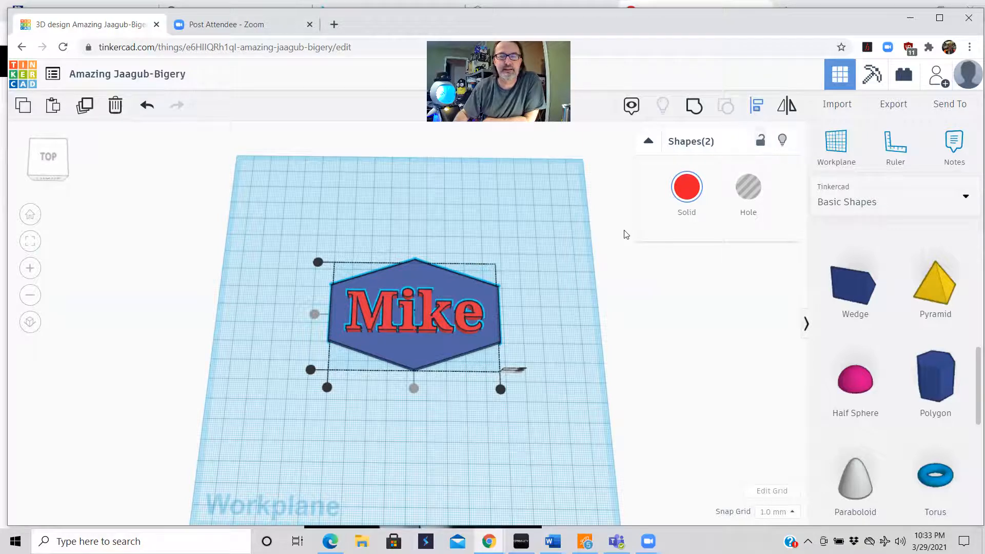
{"action": "left_click", "coordinate": [592, 289]}
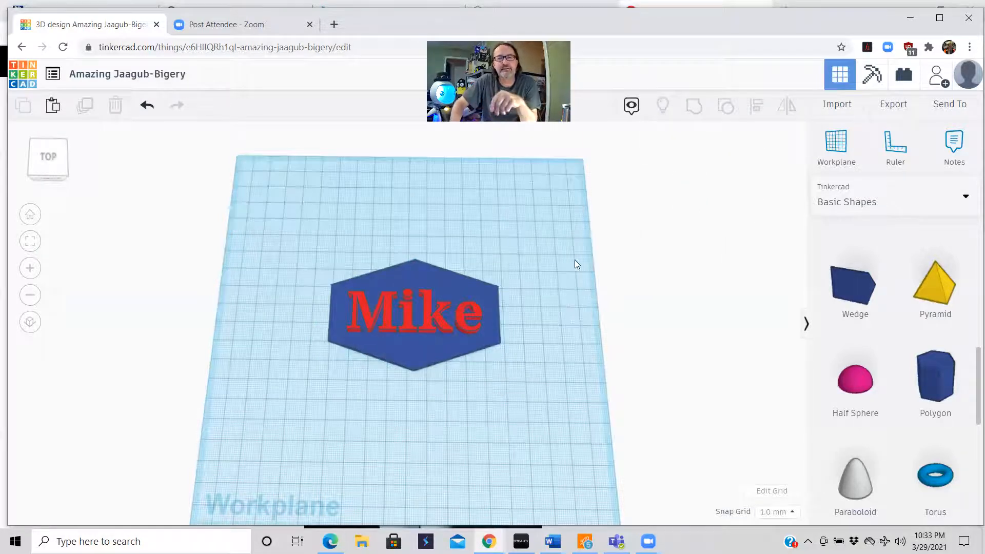
Group the text and the hexagonal plate into one shape, and deselect it
{"action": "right_click_drag", "start_coordinate": [525, 337], "coordinate": [530, 317]}
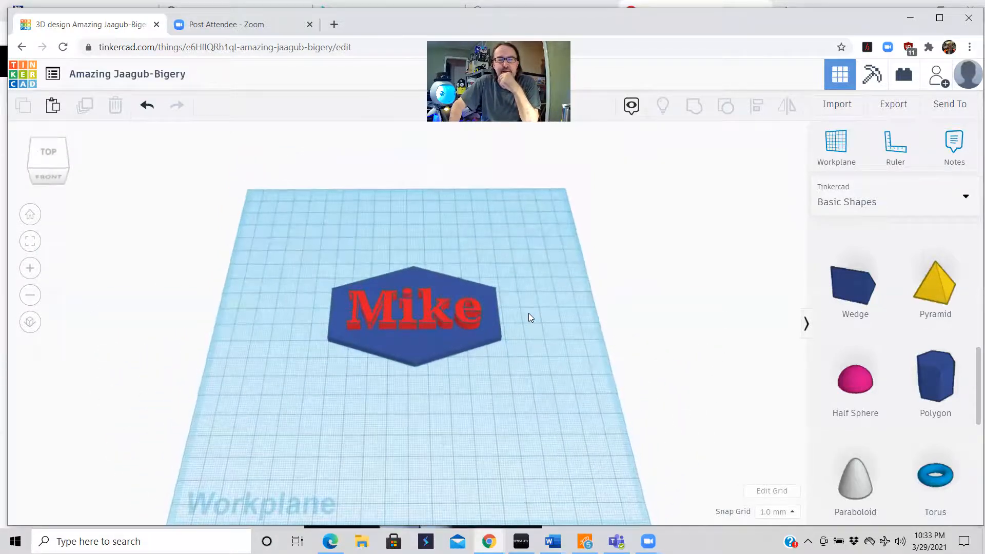
{"action": "left_click_drag", "start_coordinate": [306, 250], "coordinate": [519, 394]}
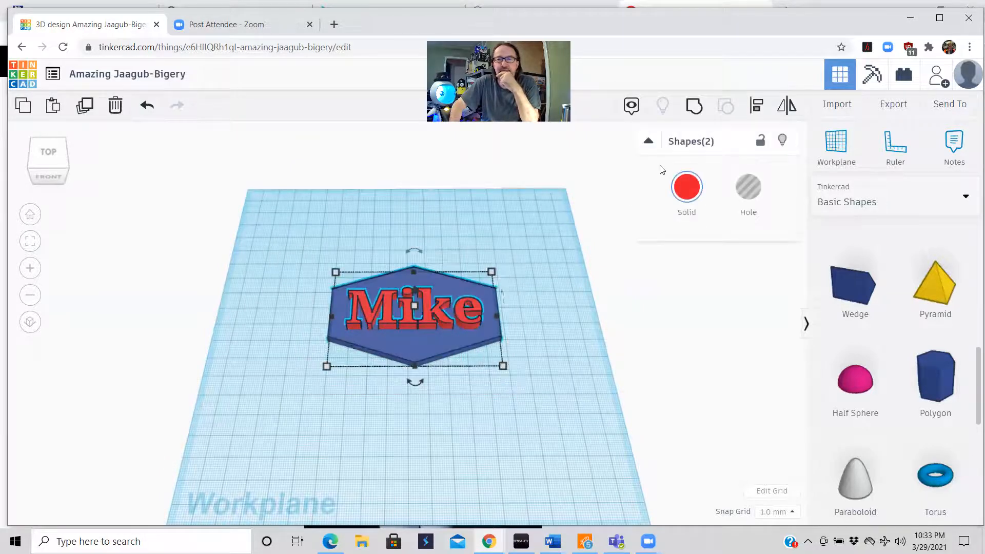
{"action": "left_click", "coordinate": [694, 106]}
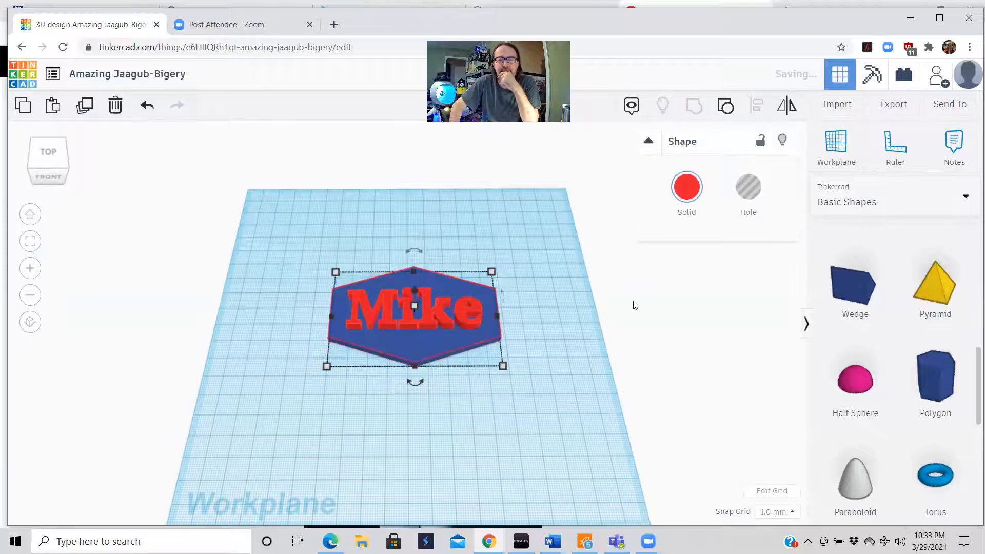
{"action": "left_click", "coordinate": [577, 346]}
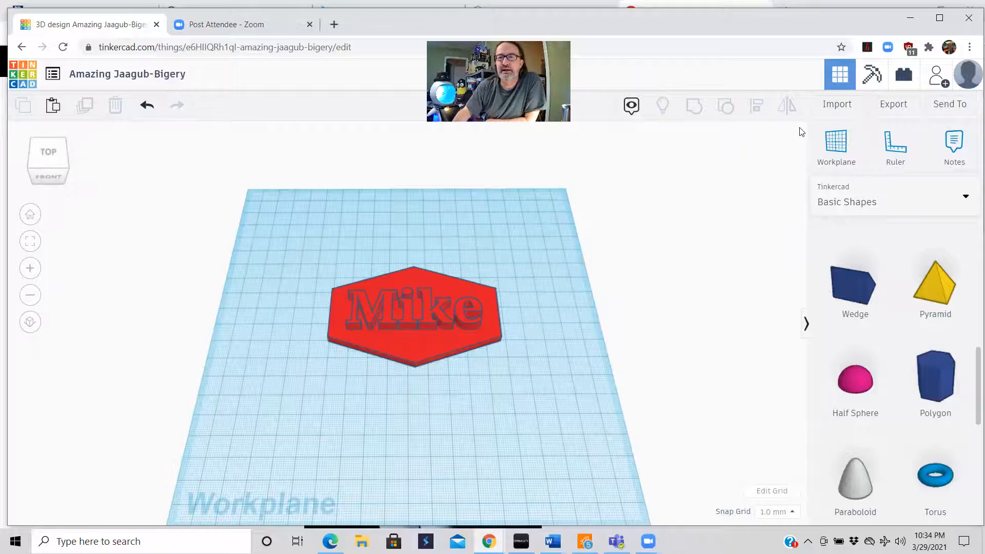
Export everything in the design as an STL file for 3D printing
{"action": "left_click", "coordinate": [894, 105]}
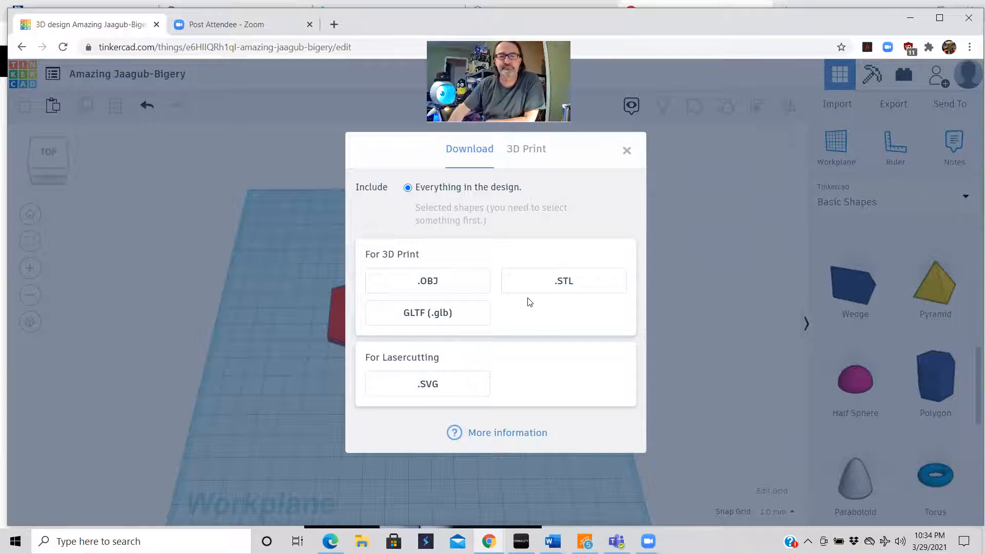
{"action": "left_click", "coordinate": [563, 286]}
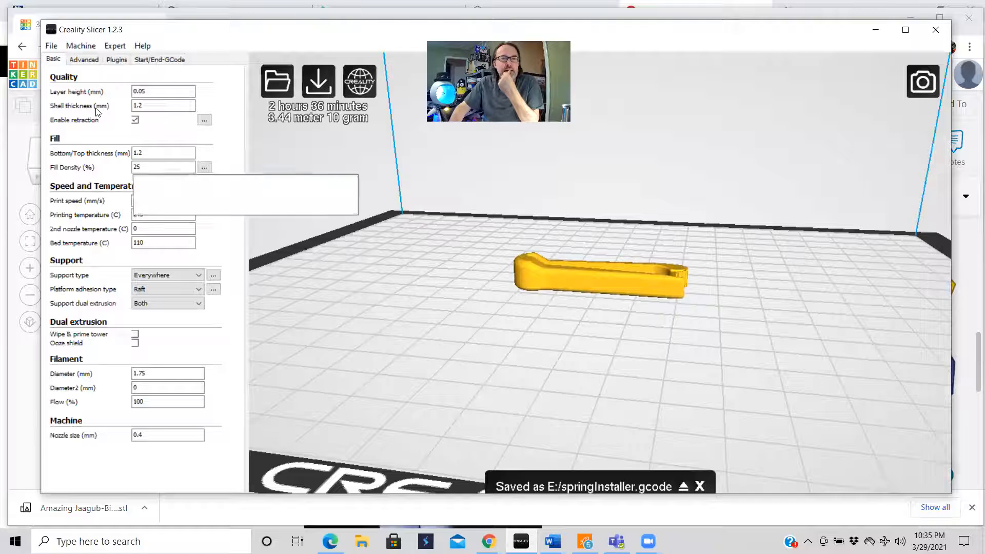
Switch to Creality Slicer and clear the existing model from the print platform
{"action": "left_click", "coordinate": [51, 46]}
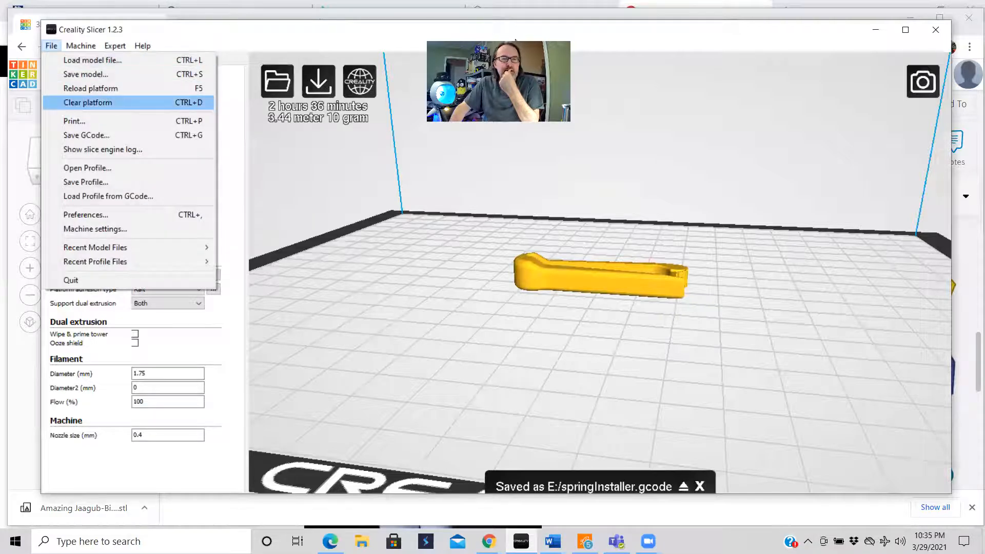
{"action": "key", "text": "Return"}
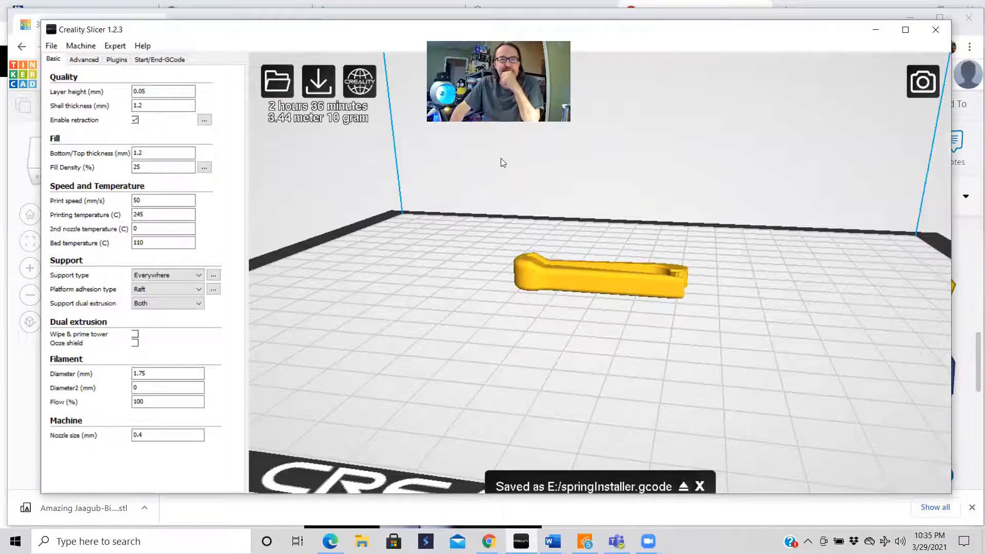
{"action": "key", "text": "ctrl+d"}
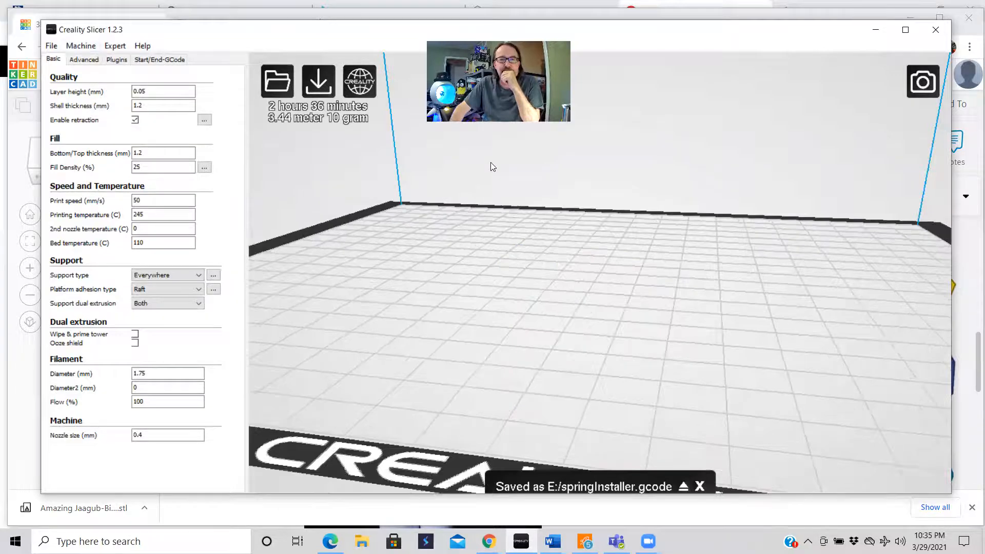
Load the Amazing Jaagub-Bigery model from the Downloads folder onto the print platform
{"action": "mouse_move", "coordinate": [499, 268]}
{"action": "right_mouse_down"}
{"action": "mouse_move", "coordinate": [511, 266]}
{"action": "mouse_move", "coordinate": [480, 267]}
{"action": "mouse_move", "coordinate": [516, 265]}
{"action": "mouse_move", "coordinate": [503, 275]}
{"action": "right_mouse_up"}
{"action": "scroll", "coordinate": [504, 267], "scroll_direction": "down", "scroll_amount": 5}
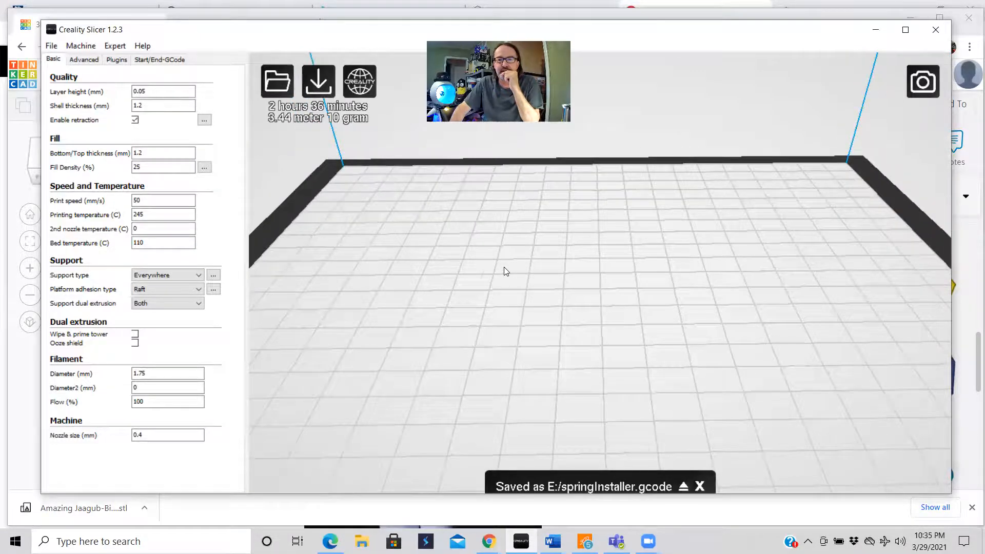
{"action": "scroll", "coordinate": [516, 260], "scroll_direction": "down", "scroll_amount": 3}
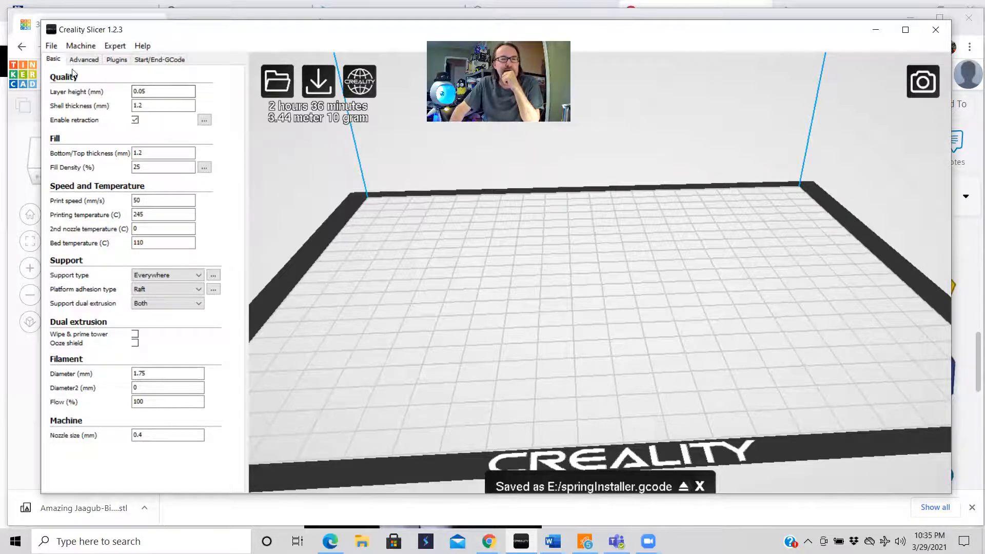
{"action": "left_click", "coordinate": [52, 47]}
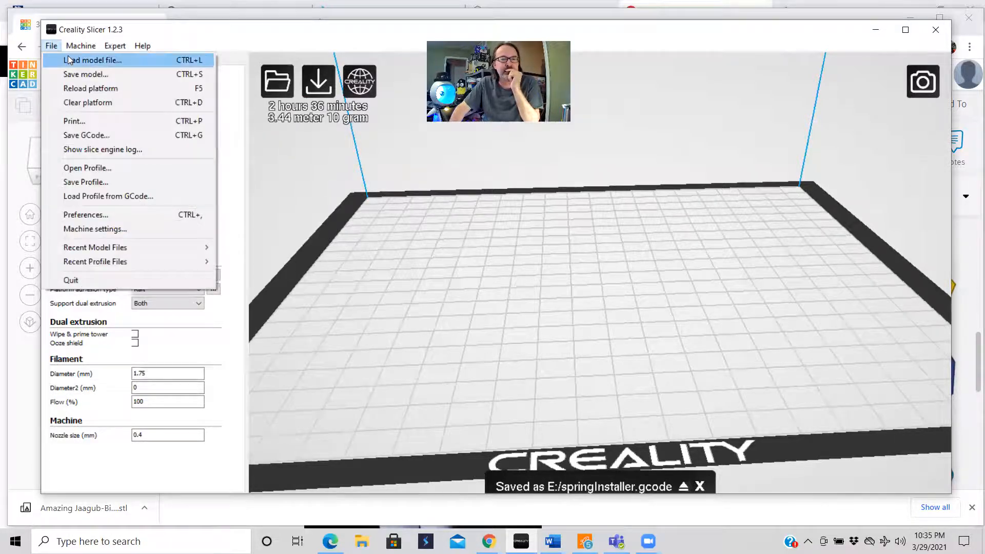
{"action": "left_click", "coordinate": [87, 60]}
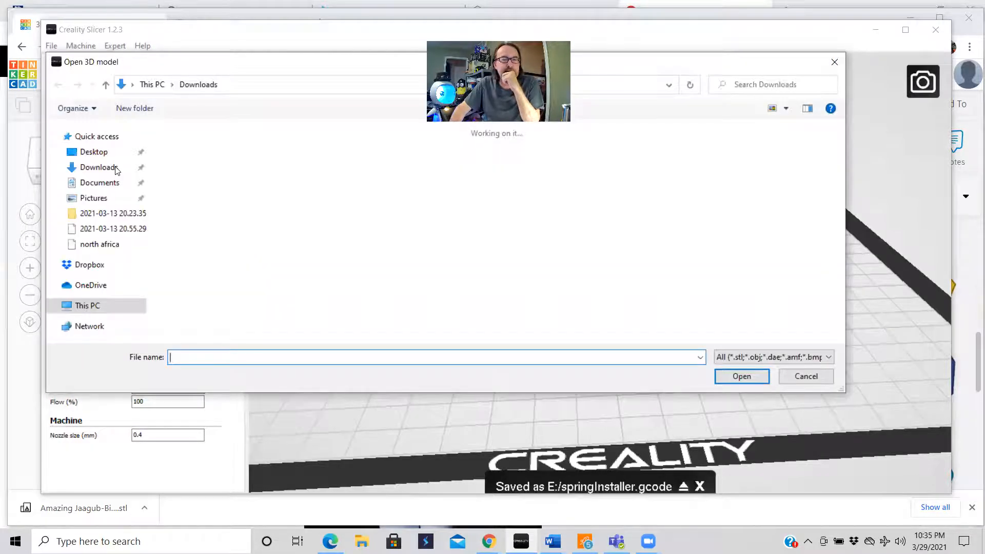
{"action": "left_click", "coordinate": [117, 169]}
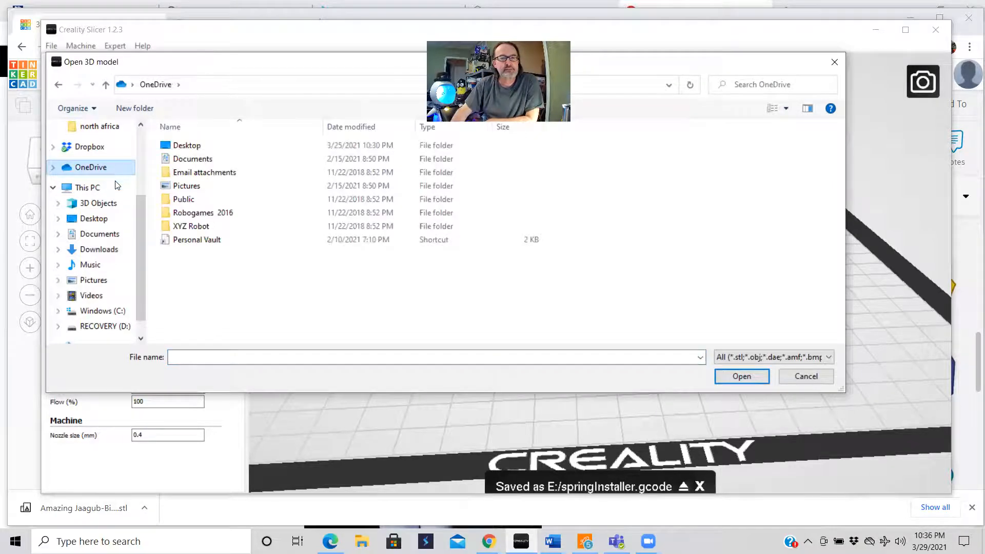
{"action": "left_click", "coordinate": [118, 250]}
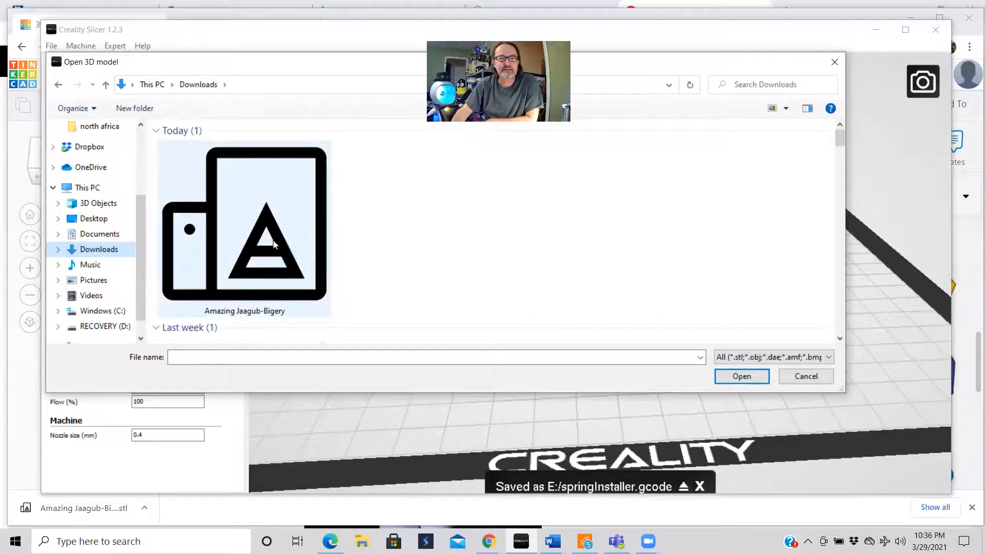
{"action": "left_click", "coordinate": [273, 245]}
{"action": "left_click", "coordinate": [741, 377]}
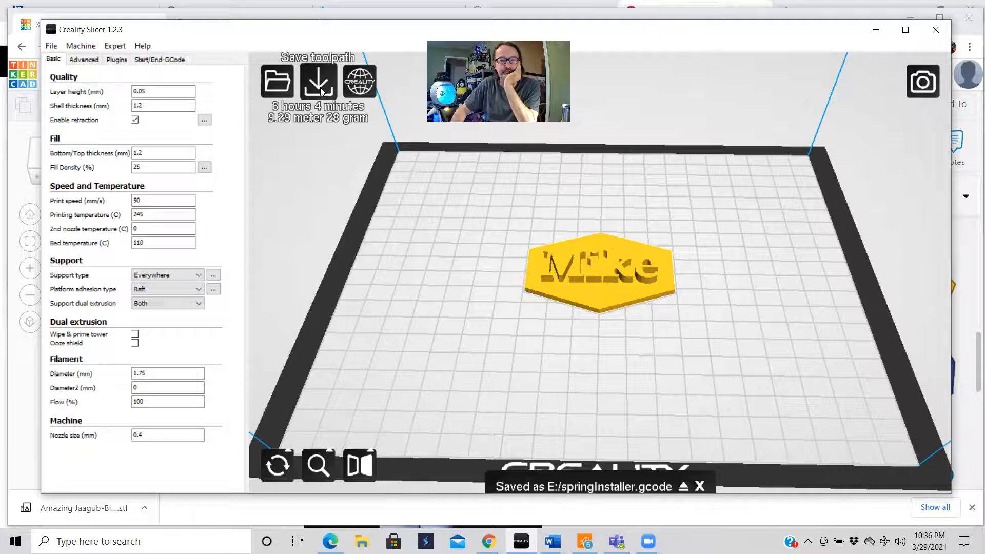
Clear the name plate from the print platform, then return to Tinkercad and dismiss the browser's downloads bar
{"action": "left_click", "coordinate": [51, 46]}
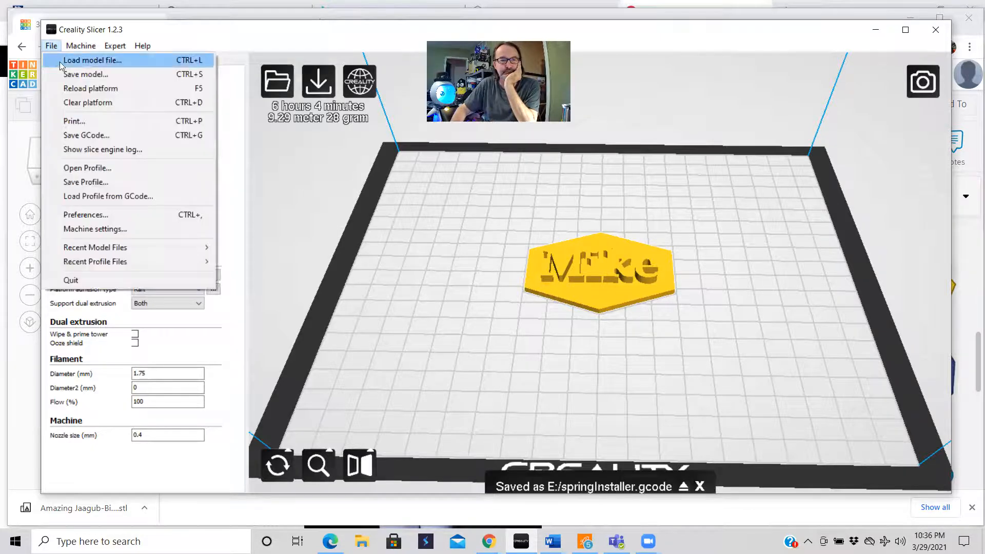
{"action": "left_click", "coordinate": [90, 103]}
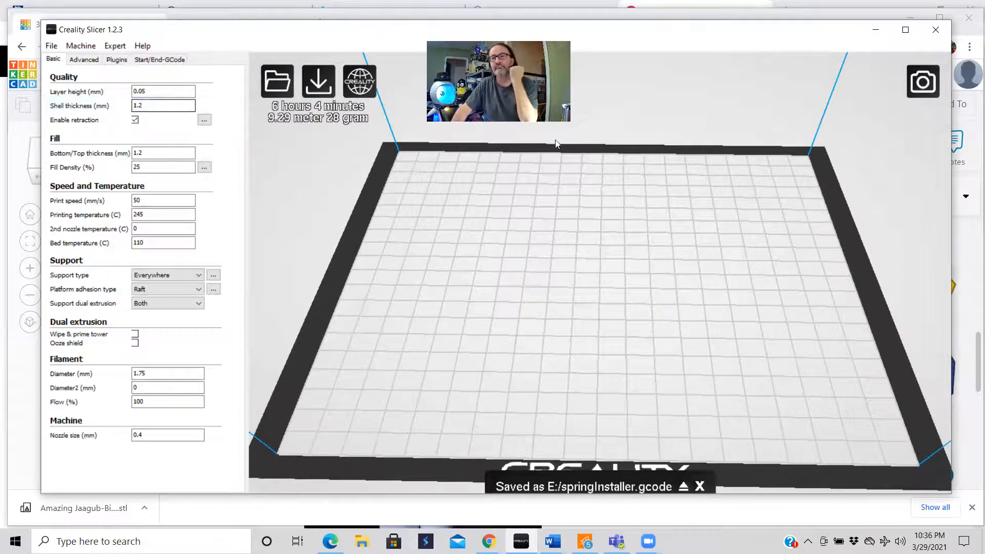
{"action": "left_click", "coordinate": [876, 32]}
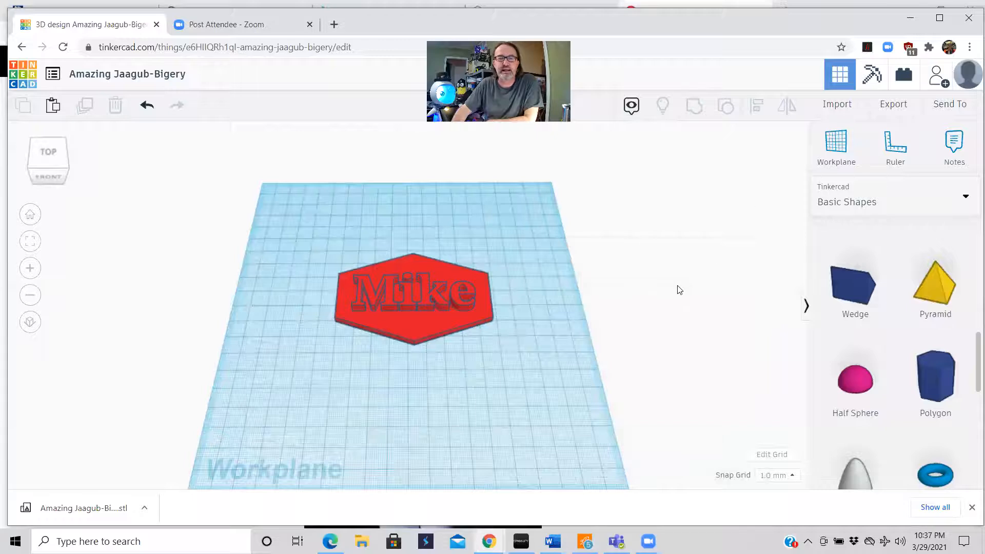
{"action": "left_click", "coordinate": [972, 507]}
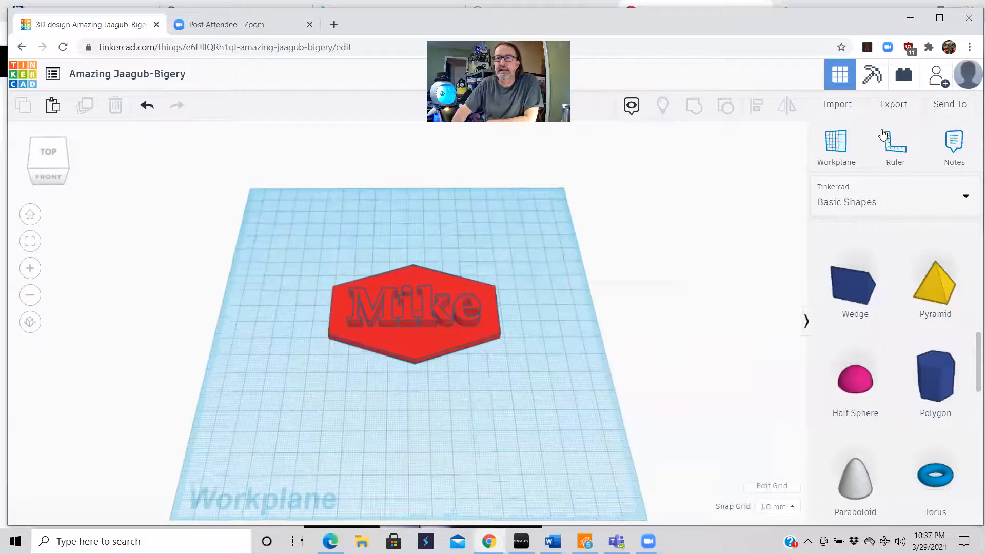
Delete the hexagonal name plate from the workplane
{"action": "left_click", "coordinate": [837, 104]}
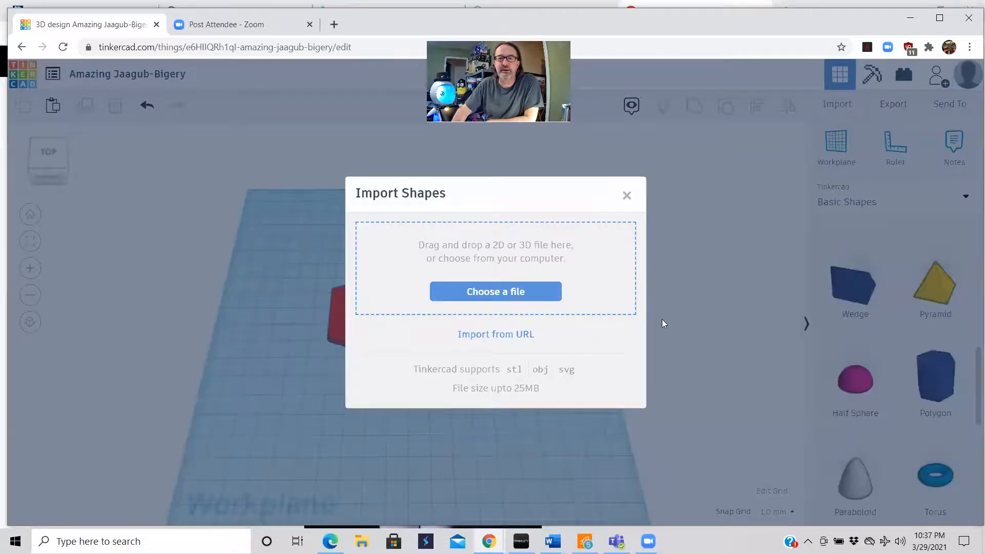
{"action": "left_click", "coordinate": [627, 196]}
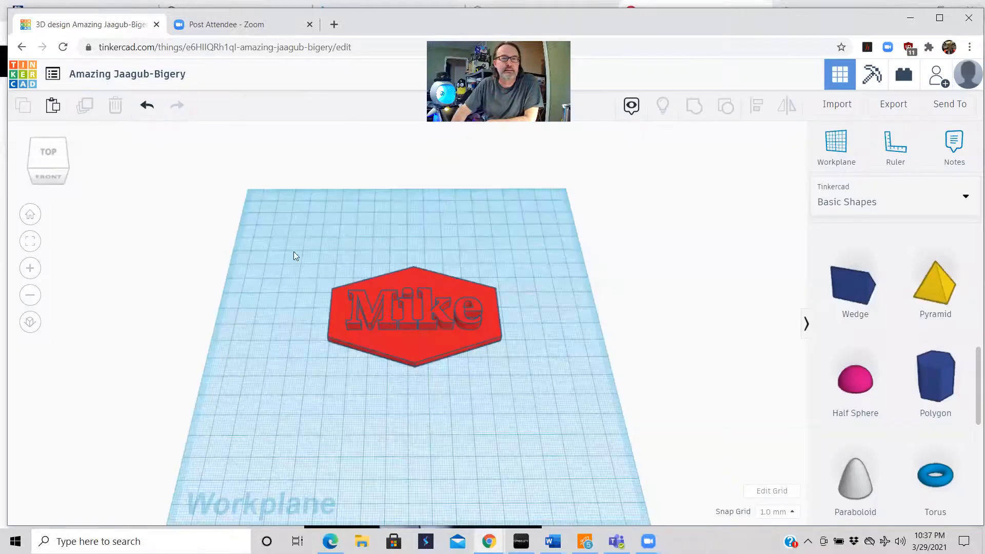
{"action": "left_click", "coordinate": [424, 278]}
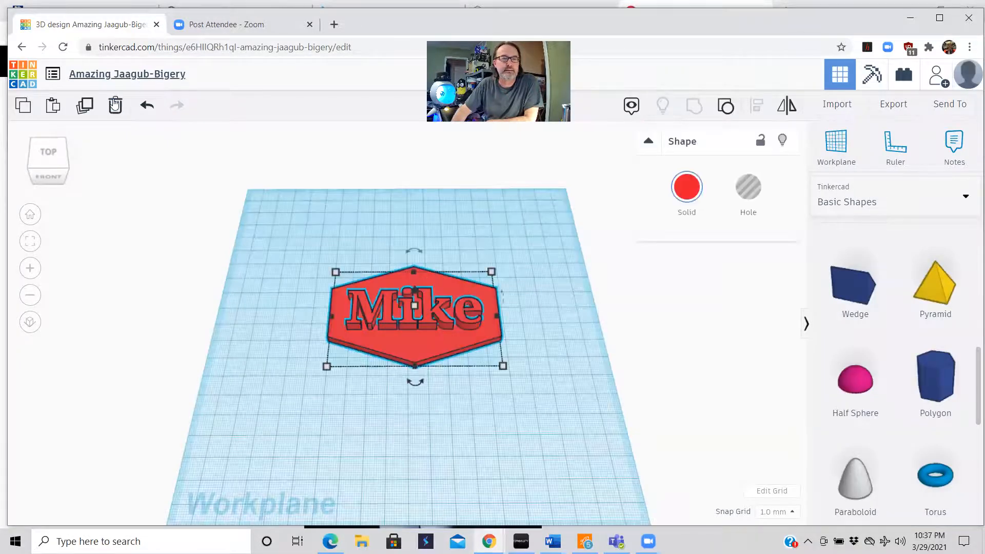
{"action": "left_click", "coordinate": [114, 106]}
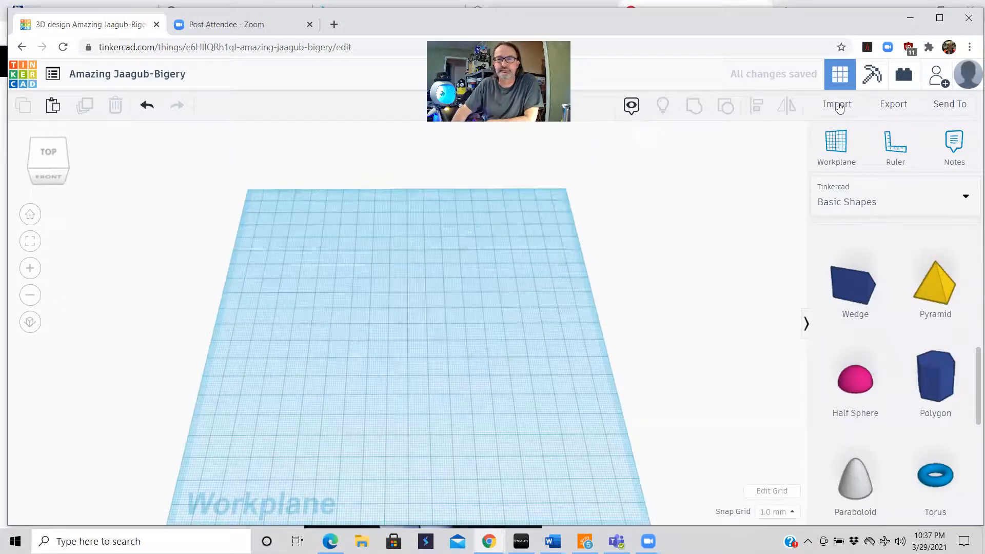
Import Apollo_LEM.stl from the Downloads folder onto the workplane in millimeters at 100% scale
{"action": "left_click", "coordinate": [837, 104]}
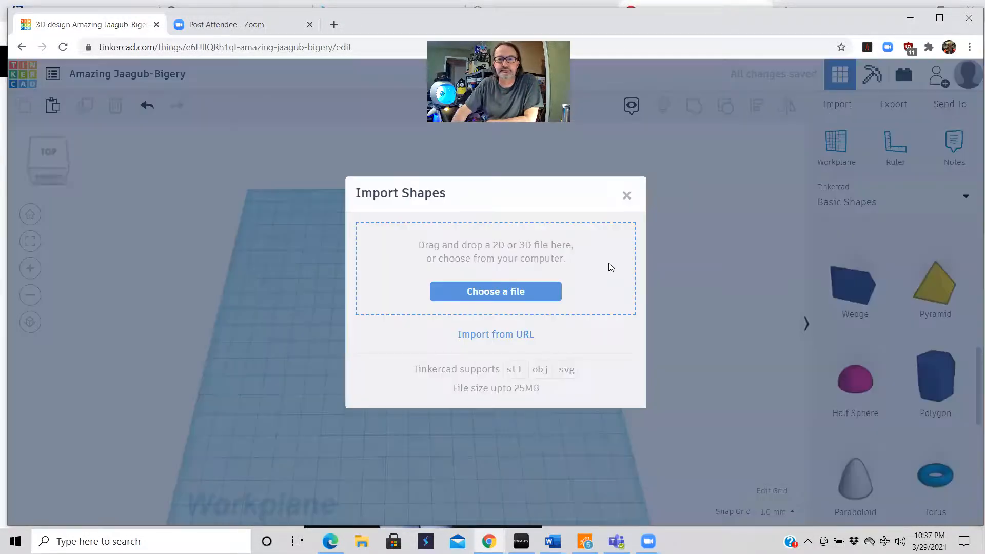
{"action": "left_click", "coordinate": [519, 289]}
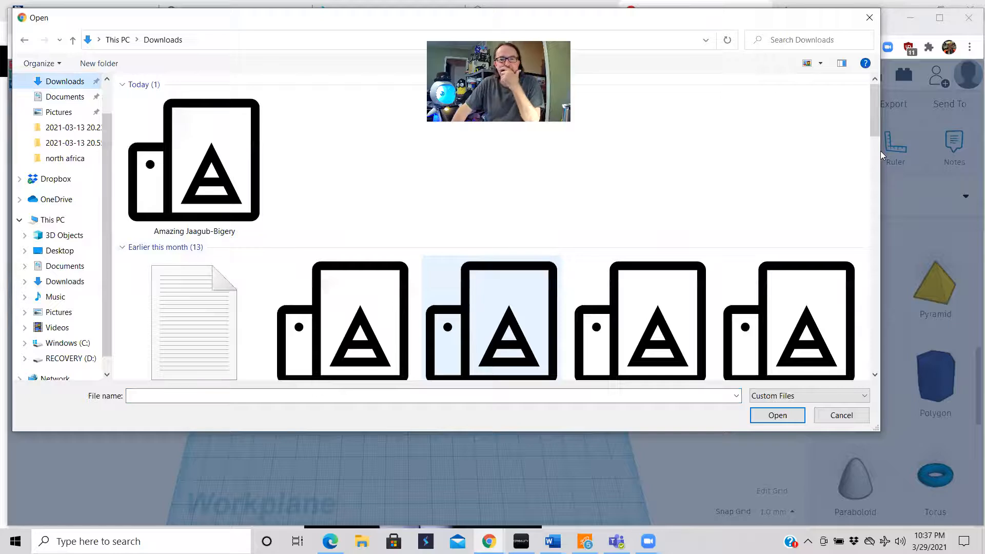
{"action": "scroll", "coordinate": [880, 151], "scroll_direction": "down", "scroll_amount": 3}
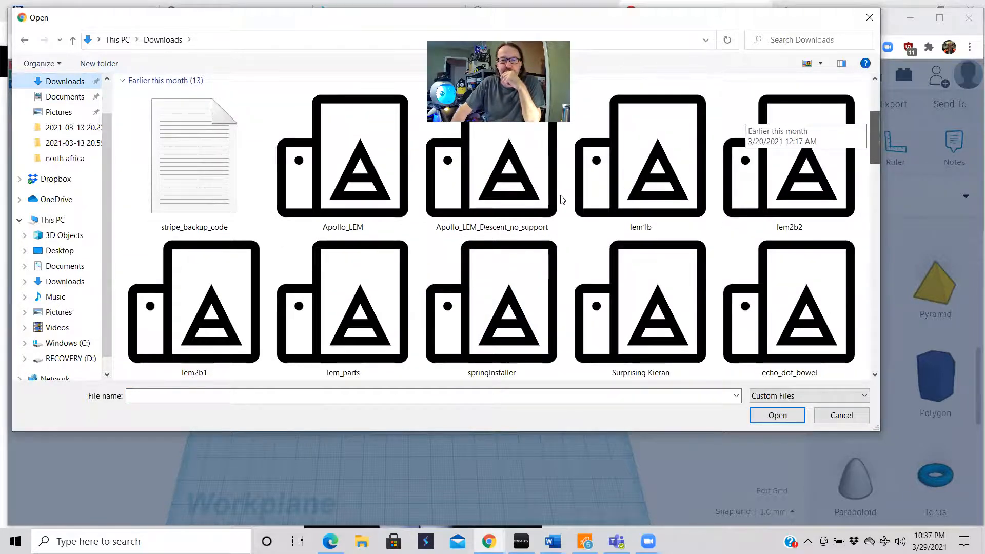
{"action": "left_click", "coordinate": [365, 172]}
{"action": "left_click", "coordinate": [778, 419]}
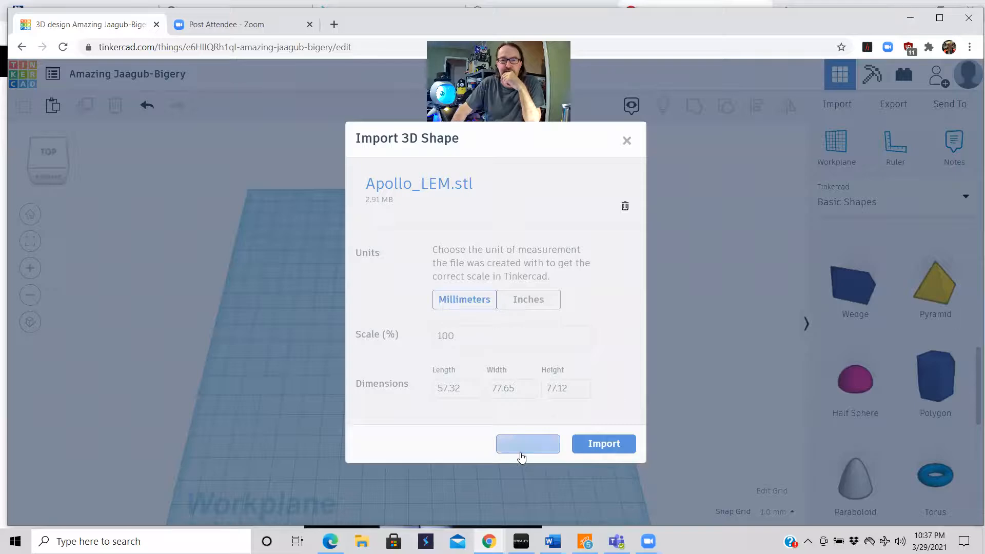
{"action": "left_click", "coordinate": [610, 445]}
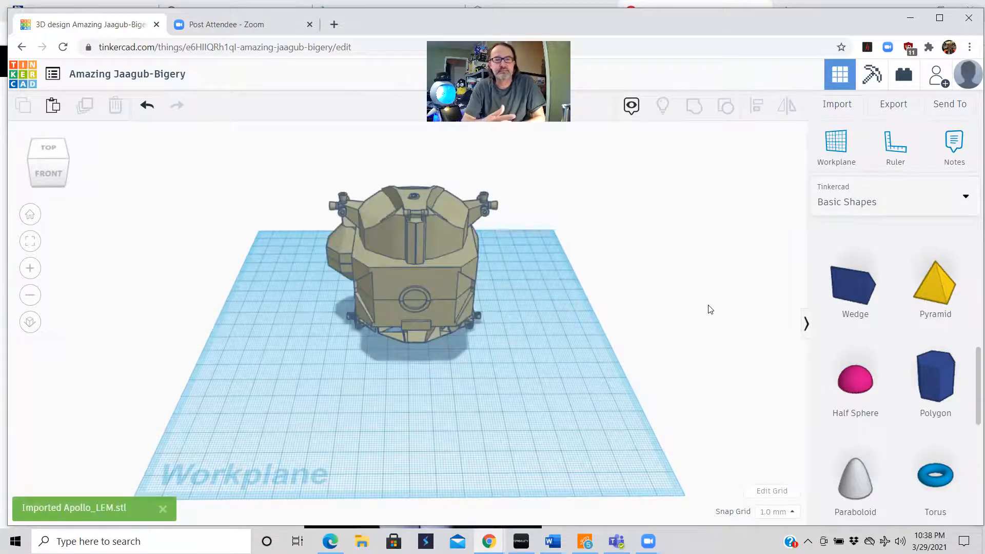
Delete the imported Apollo_LEM model from the workplane
{"action": "right_click_drag", "start_coordinate": [653, 345], "coordinate": [649, 446]}
{"action": "right_click_drag", "start_coordinate": [549, 428], "coordinate": [655, 376]}
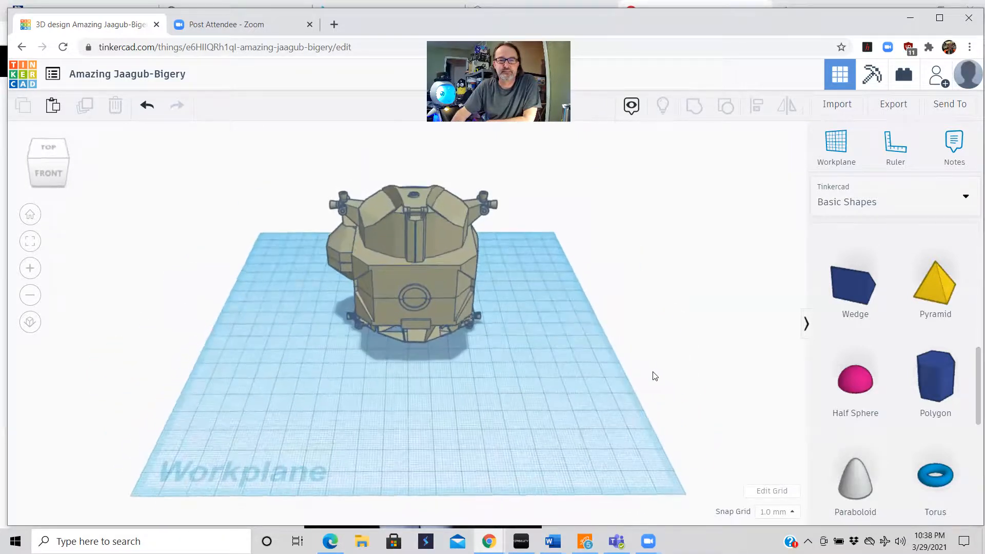
{"action": "left_click", "coordinate": [448, 248]}
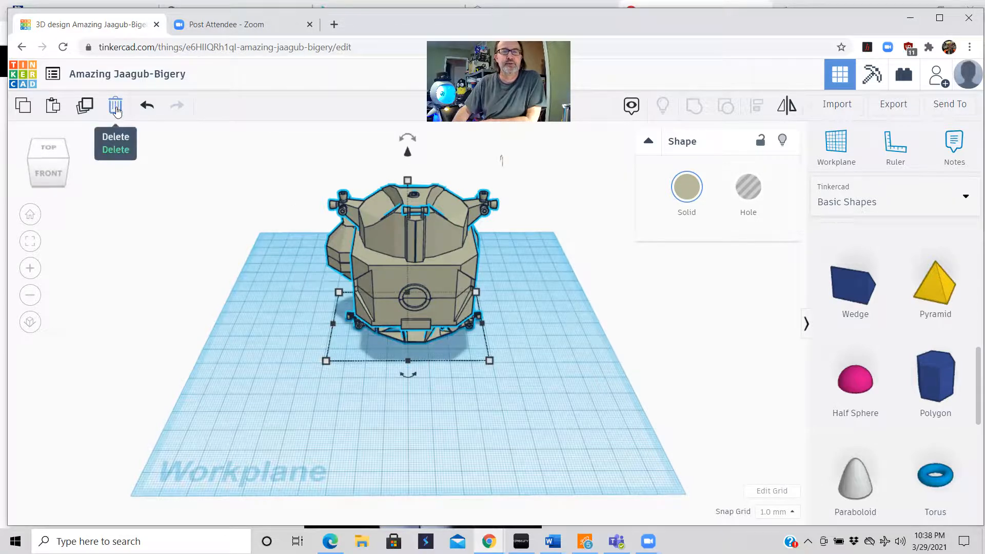
{"action": "left_click", "coordinate": [116, 108]}
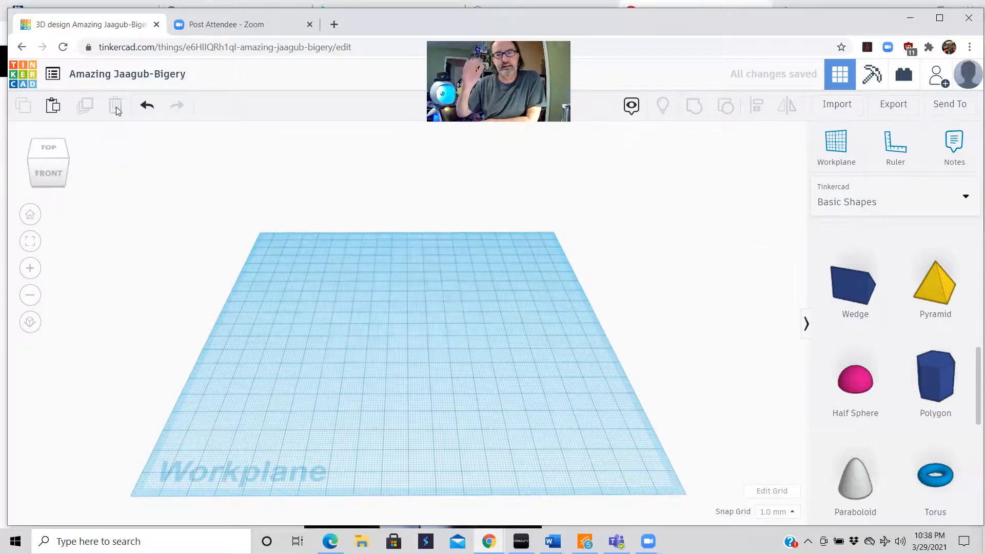